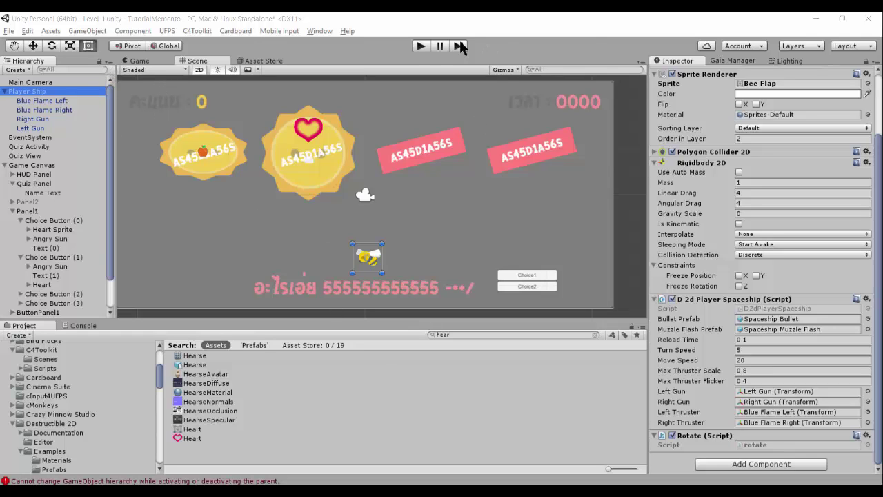
Play-test the quiz game, firing shots at the sun bubbles, then stop playback
left_click(421, 46)
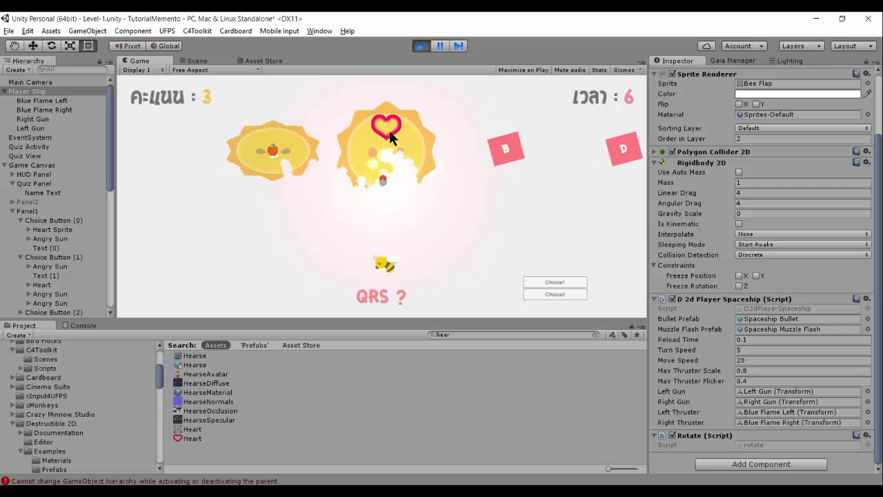
left_click(259, 164)
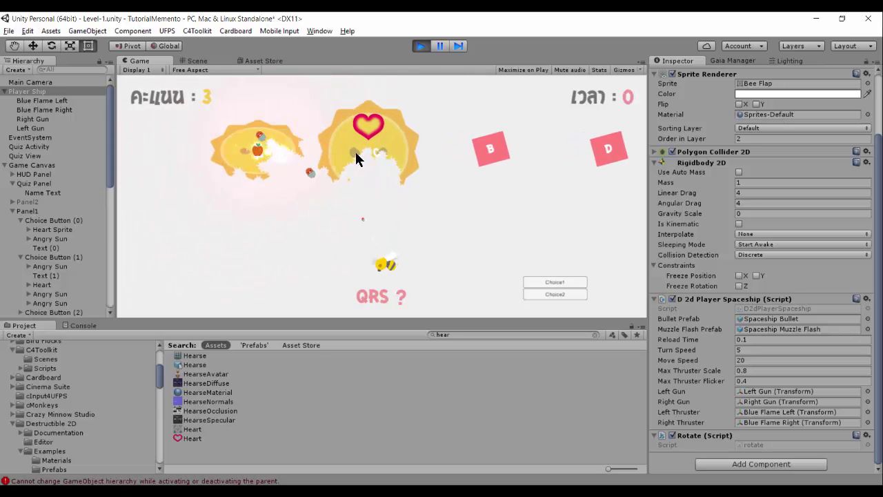
left_click(386, 150)
left_click(431, 143)
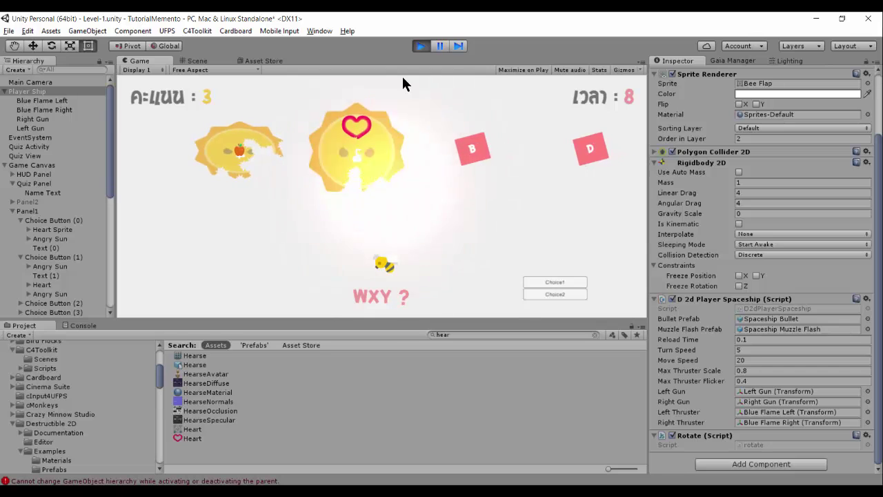
left_click(421, 45)
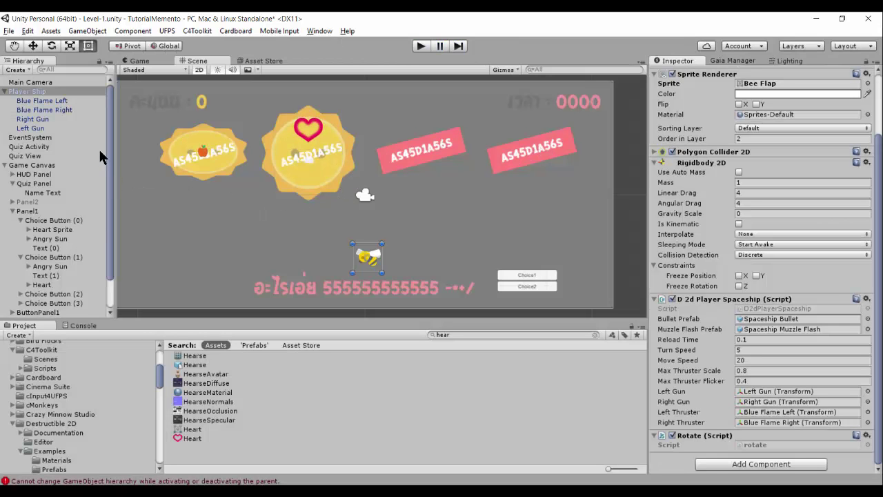
Collapse C4Toolkit and expand Destructible 2D > Examples in the Project window
left_click(12, 350)
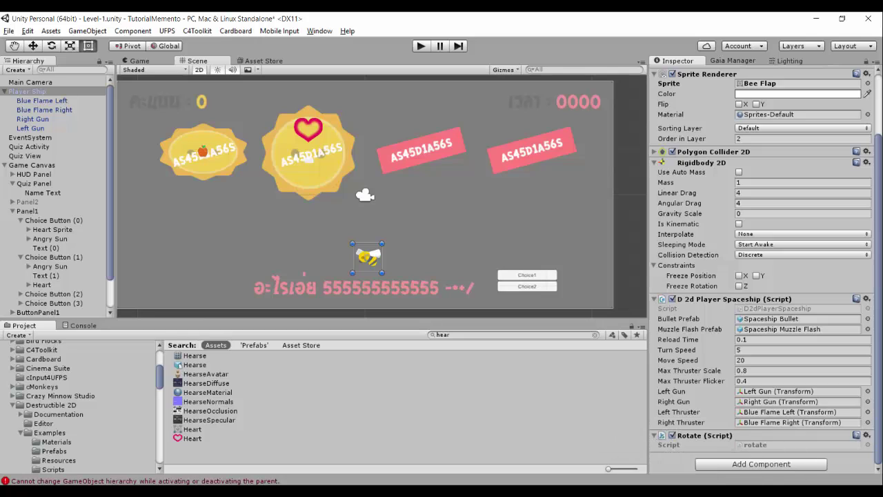
left_click(53, 407)
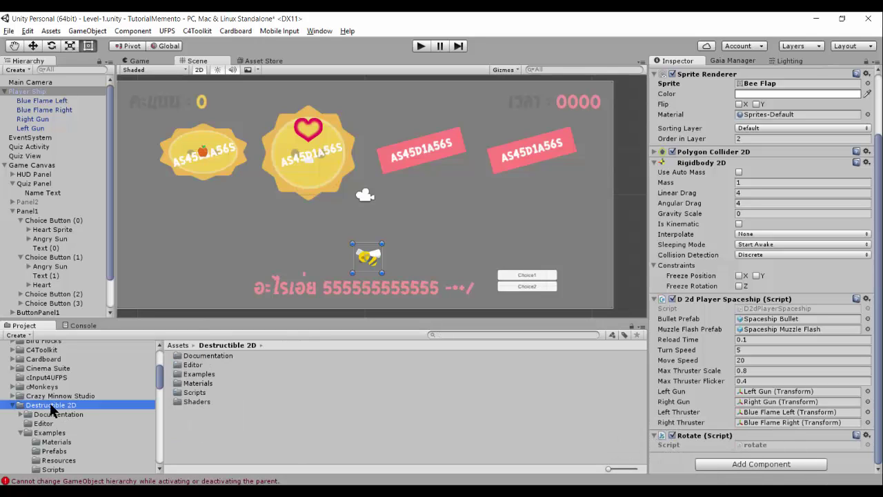
left_click(13, 405)
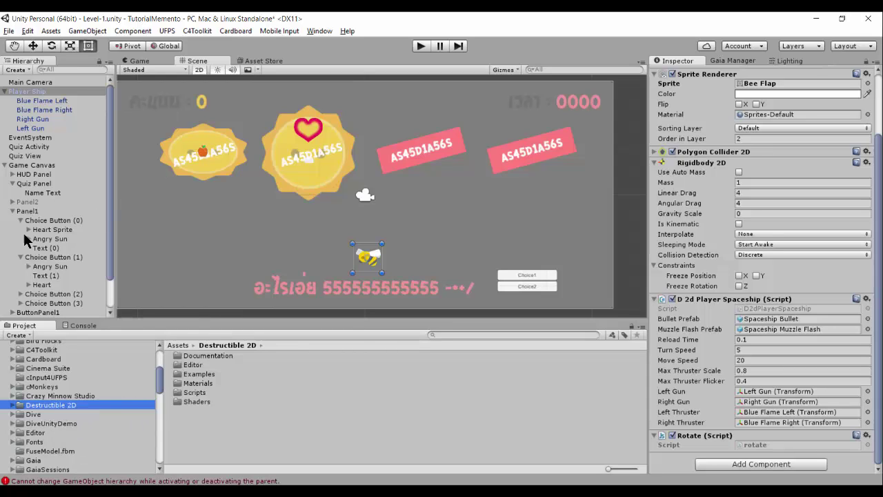
left_click(11, 405)
scroll(159, 384, "down", 3)
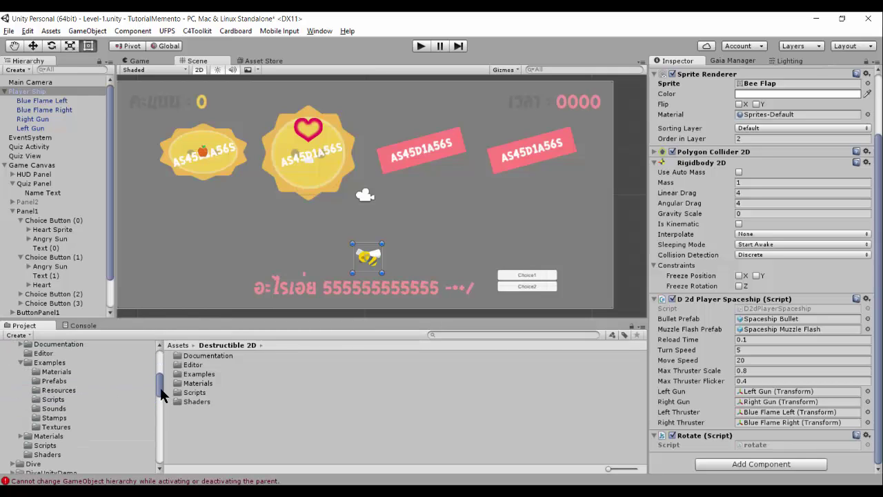
left_click(35, 362)
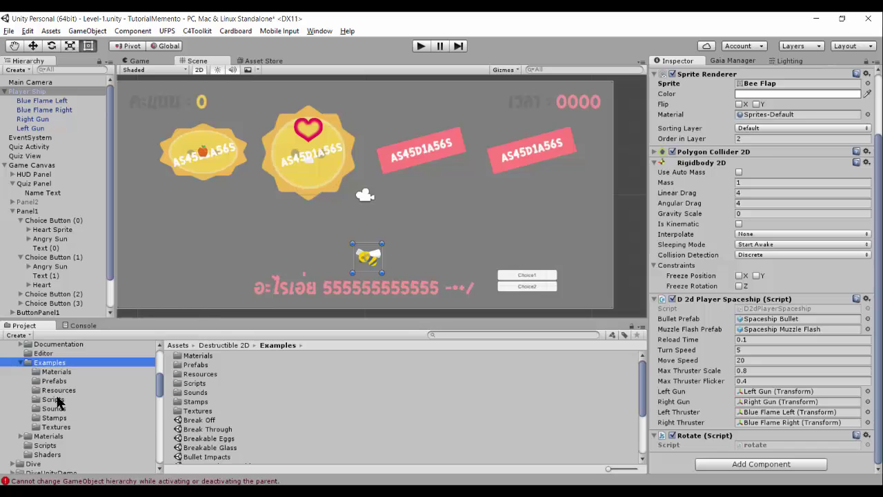
scroll(241, 390, "down", 3)
scroll(221, 385, "up", 3)
Browse the Examples Prefabs folder, then open the Spaceship example scene
double_click(193, 364)
scroll(228, 368, "down", 3)
scroll(227, 367, "down", 4)
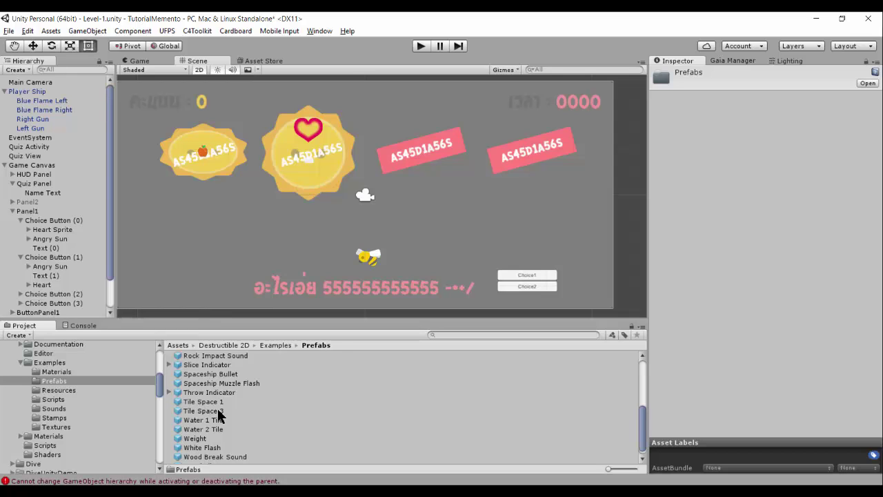
scroll(228, 414, "down", 1)
scroll(236, 408, "up", 1)
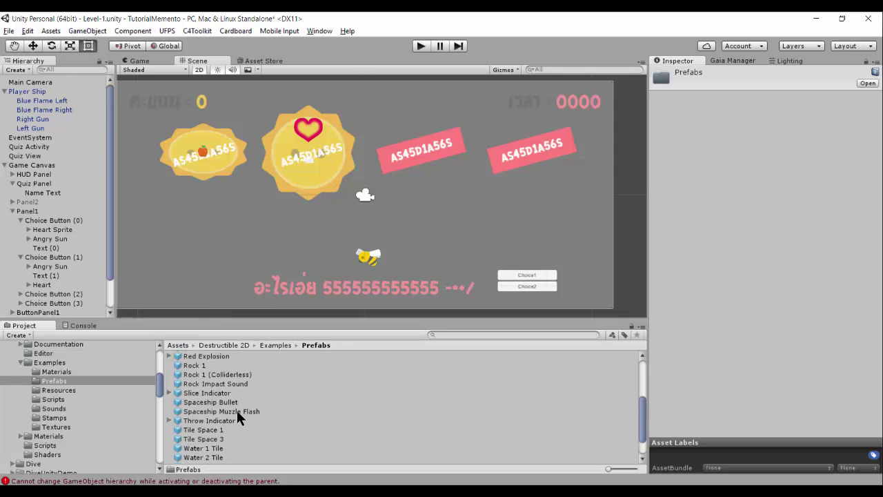
scroll(236, 408, "up", 4)
scroll(236, 408, "up", 1)
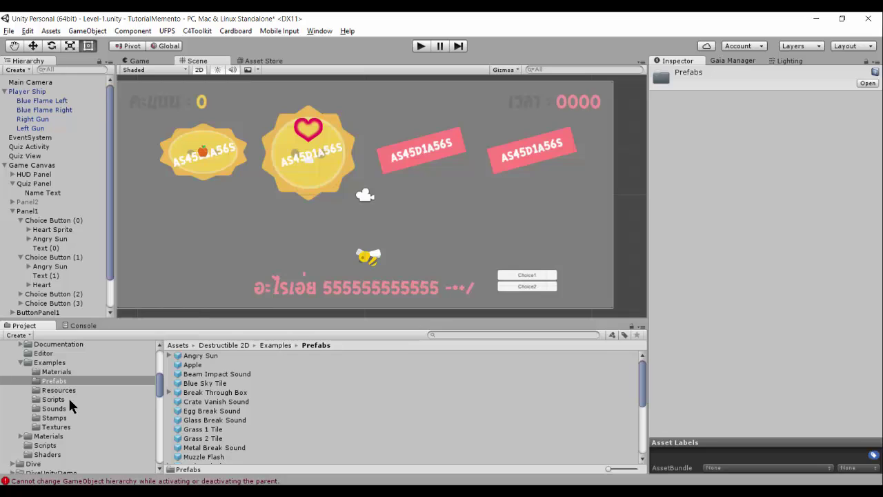
left_click(49, 362)
scroll(291, 406, "down", 3)
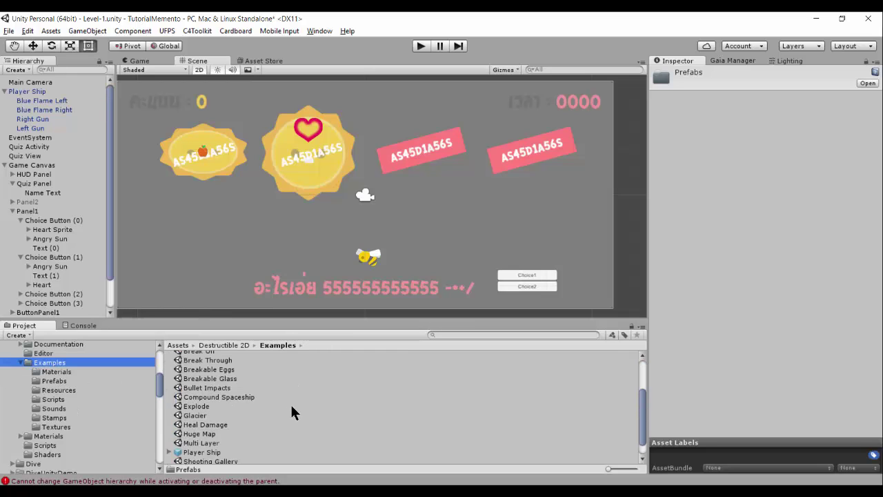
scroll(291, 406, "down", 1)
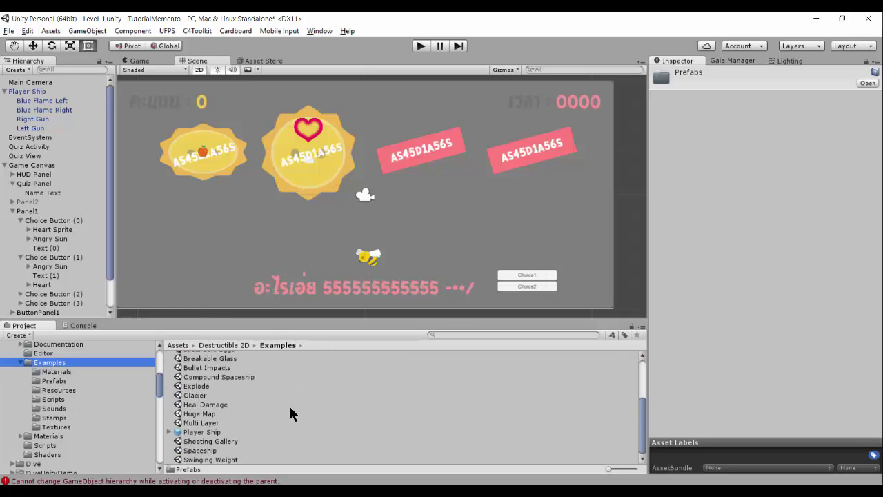
double_click(200, 450)
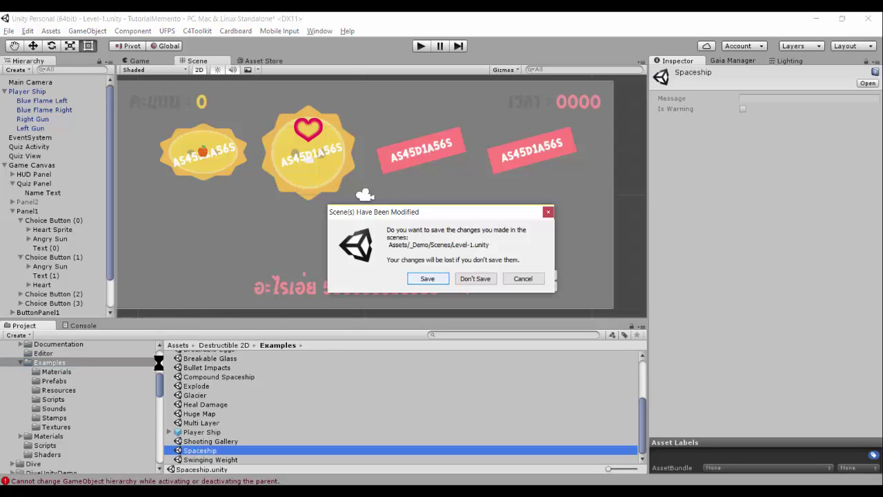
Save the Level-1 changes, play the Spaceship scene, and turn the ship with A and D
left_click(438, 275)
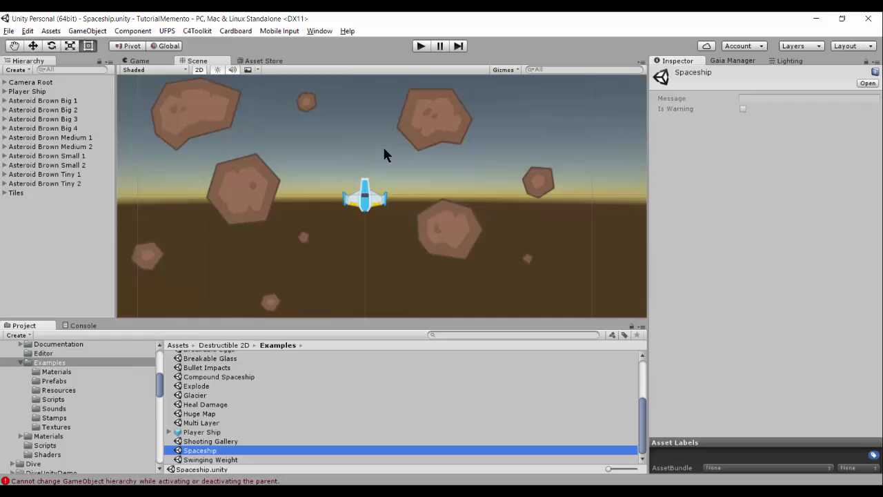
left_click(420, 45)
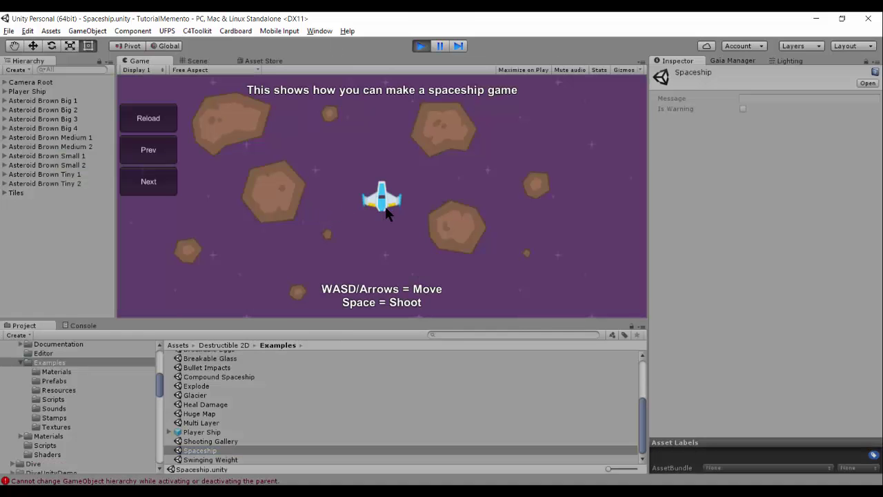
key("d")
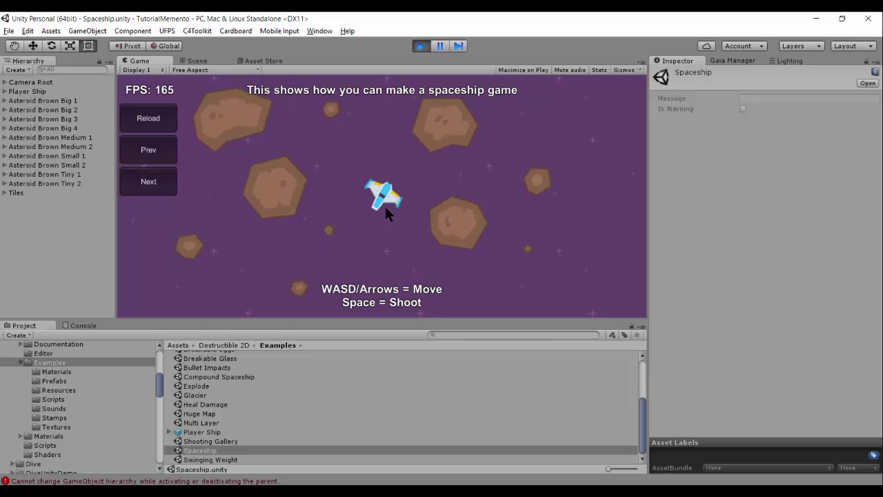
key("a")
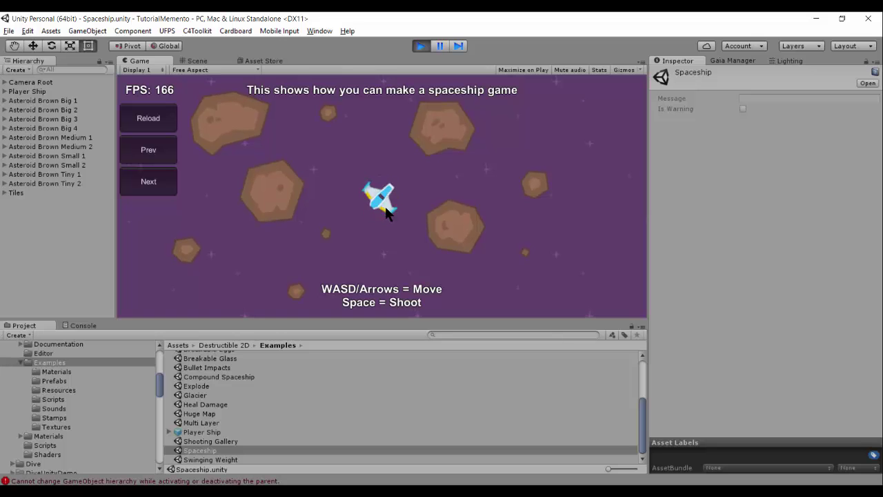
key("d")
key("a")
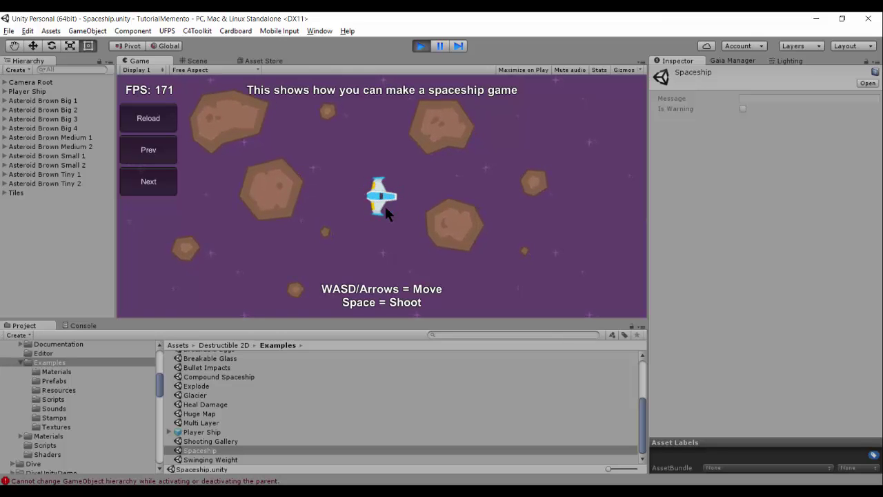
Shoot the asteroids with Space while rotating the ship to aim
key("a")
key("space")
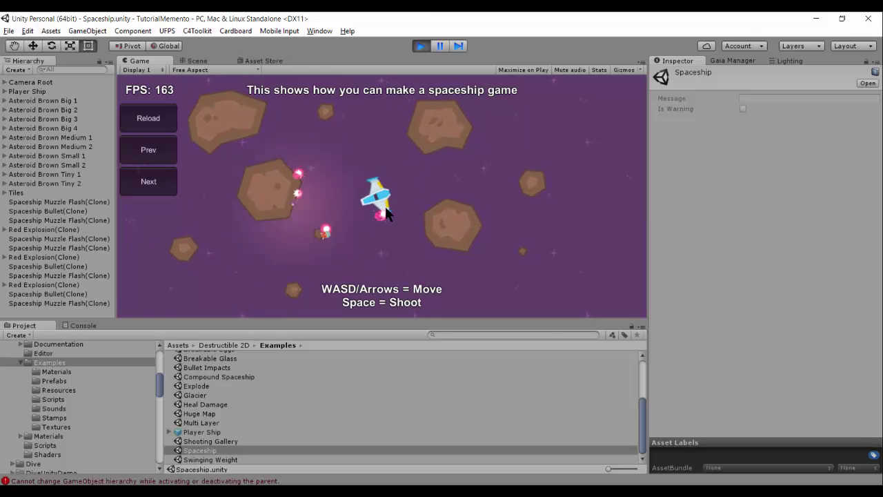
key("space")
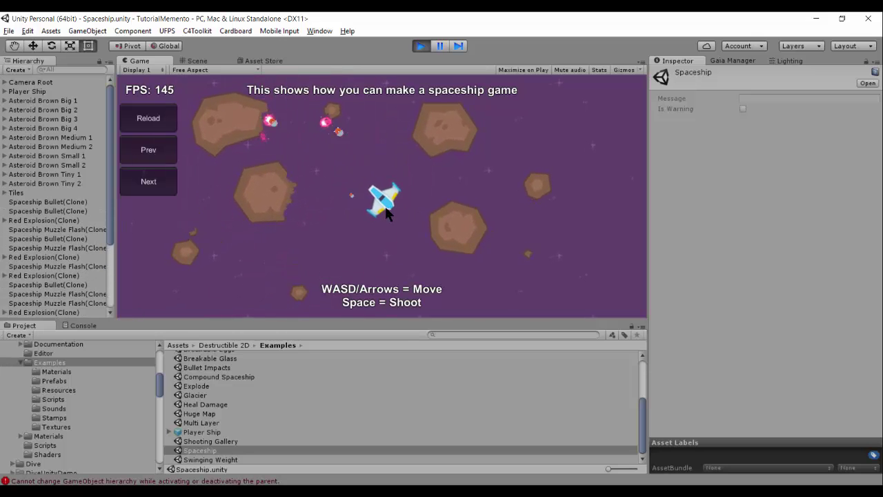
key("space")
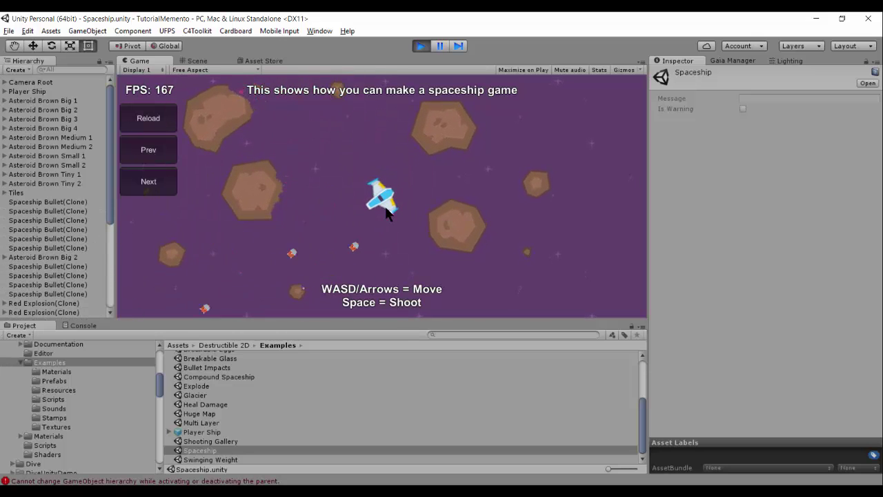
key("a")
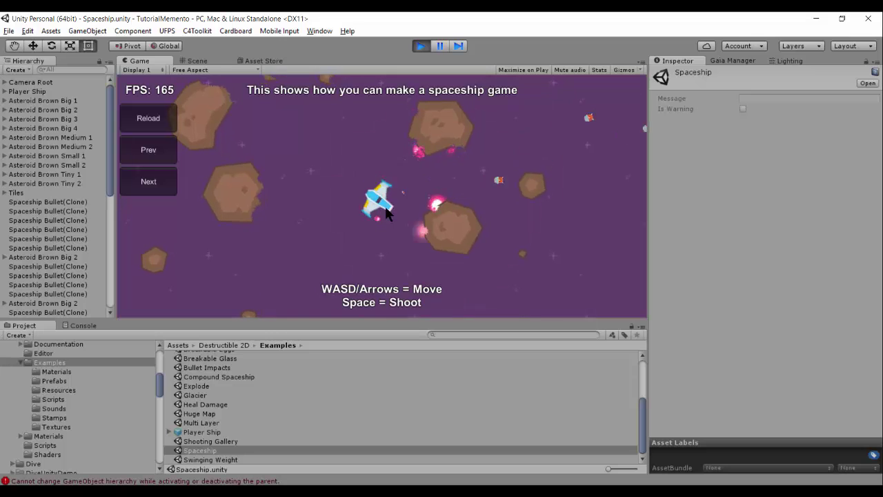
key("space")
key("space")
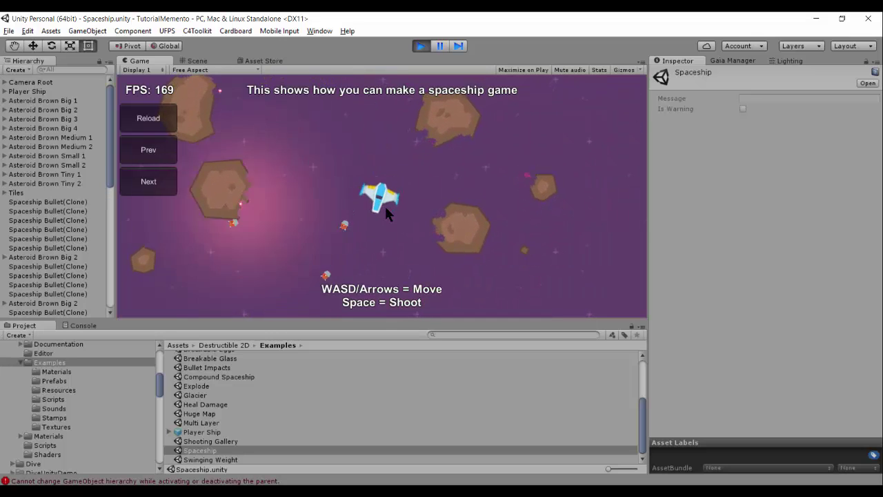
key("d")
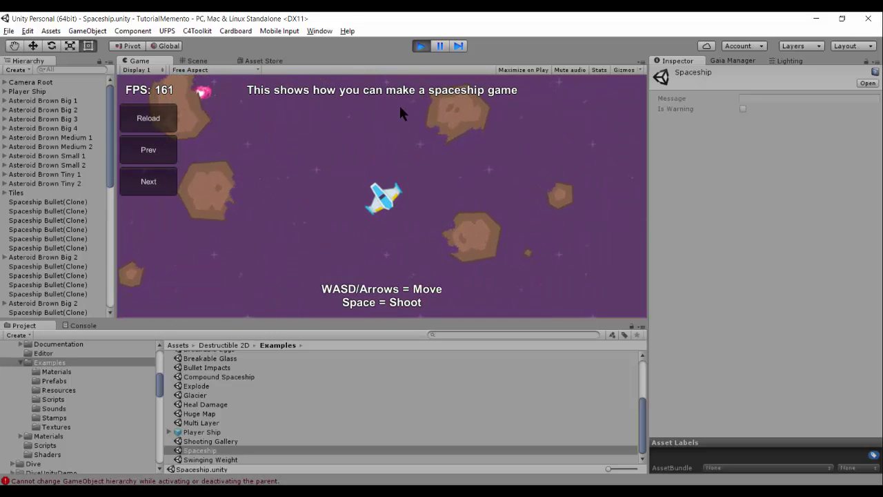
Stop playback and drag Player Ship into Examples as a new Player Ship 1 prefab
left_click(419, 46)
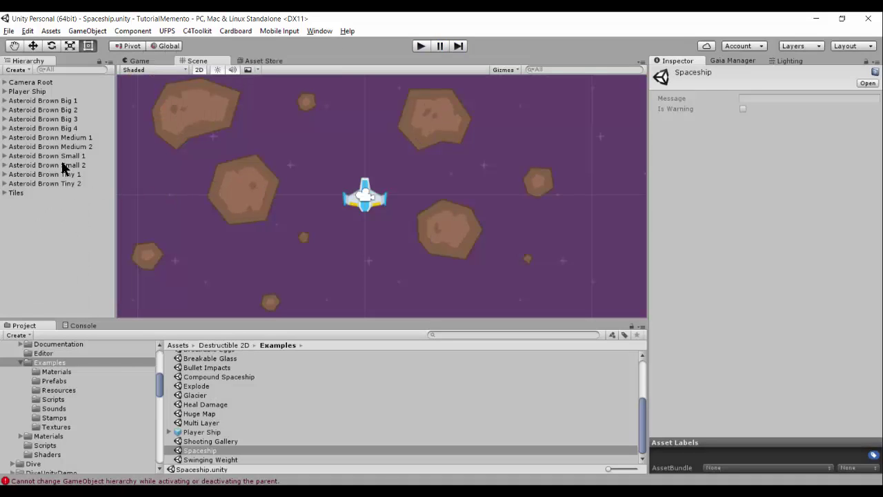
left_click(35, 92)
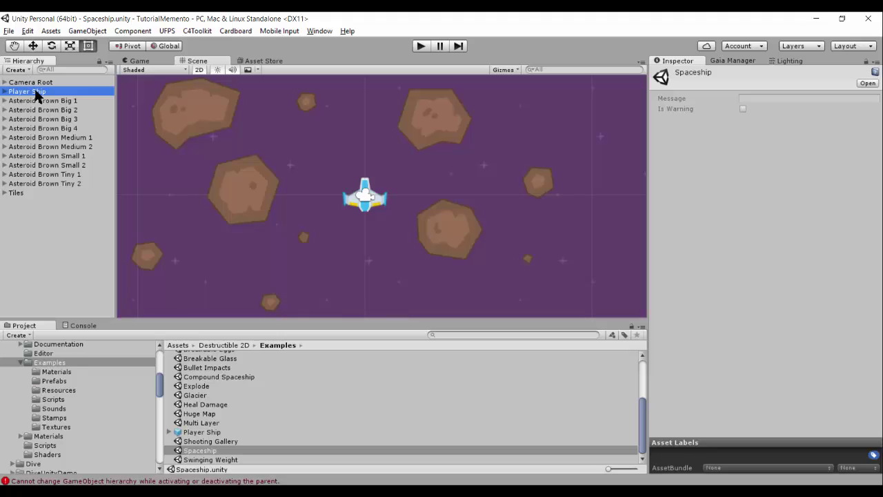
mouse_move(35, 92)
left_mouse_down()
mouse_move(296, 414)
mouse_move(230, 429)
left_mouse_up()
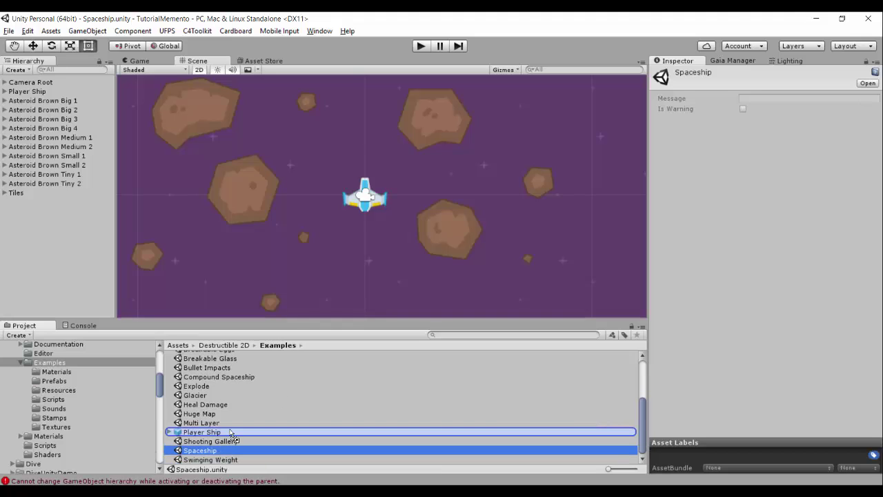
mouse_move(229, 431)
left_mouse_down()
mouse_move(306, 422)
mouse_move(401, 436)
left_mouse_up()
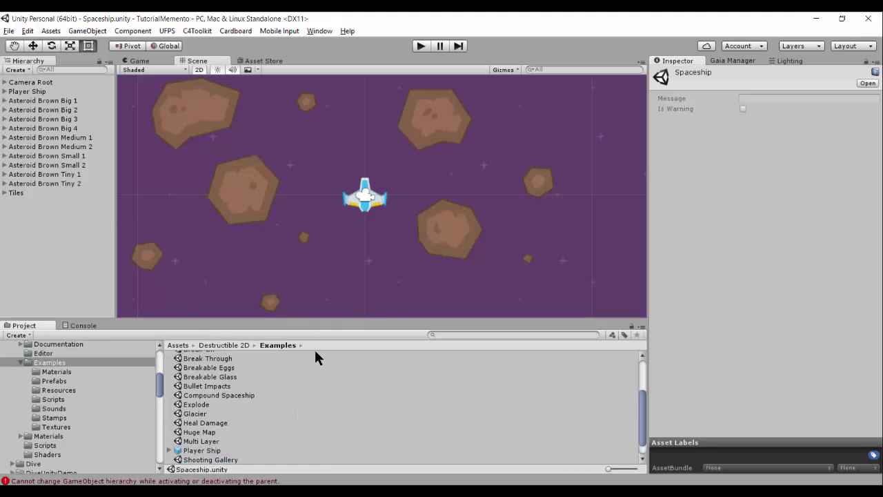
left_click_drag(305, 329, 311, 357)
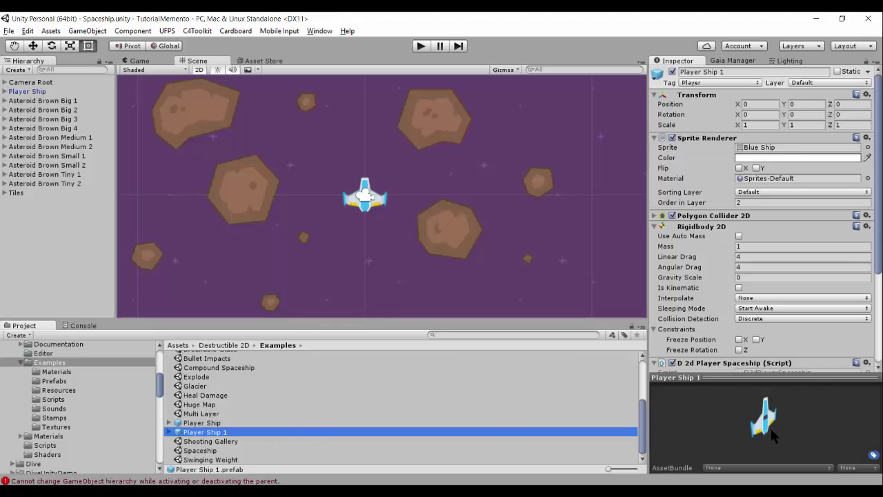
Show the _Demo > Scenes folder listing the Level scenes
scroll(684, 248, "down", 3)
scroll(724, 172, "up", 3)
left_click_drag(160, 386, 160, 364)
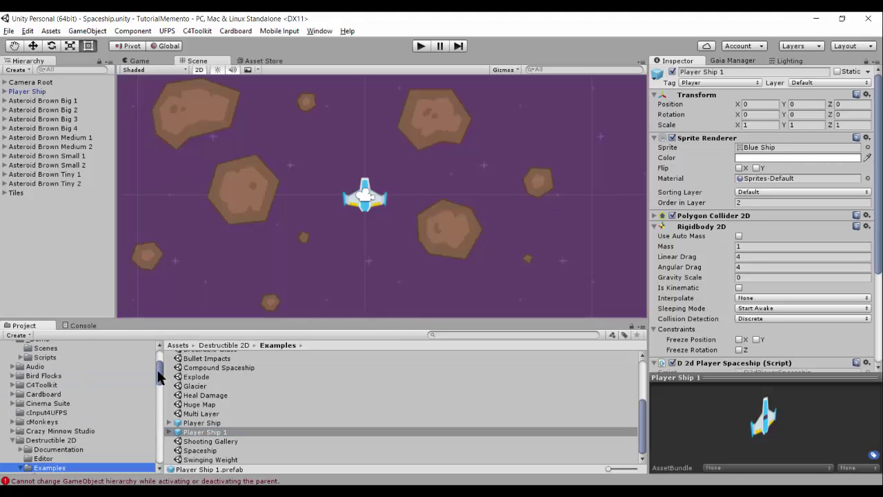
left_click(38, 436)
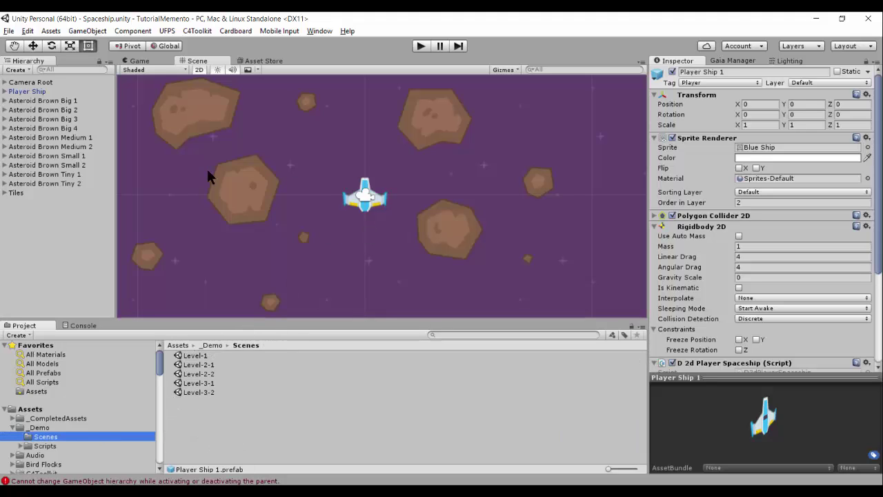
Open Level-1 and deactivate the bee Player Ship
left_click(198, 357)
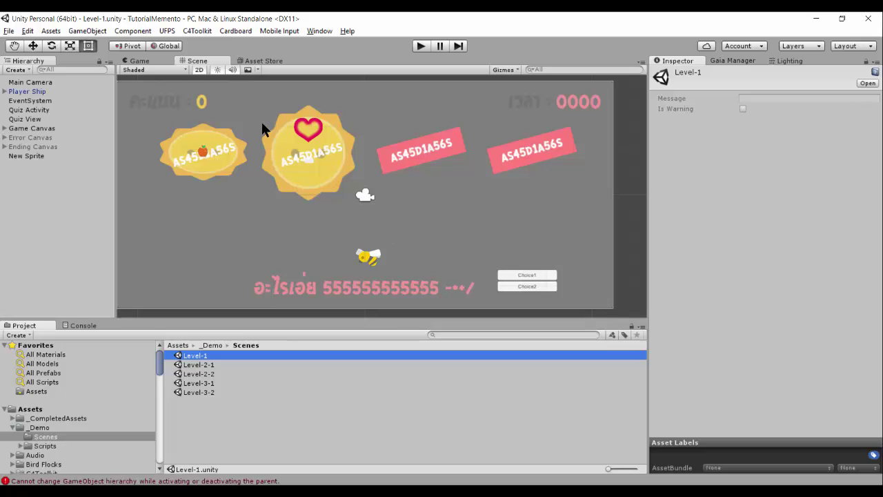
left_click(27, 92)
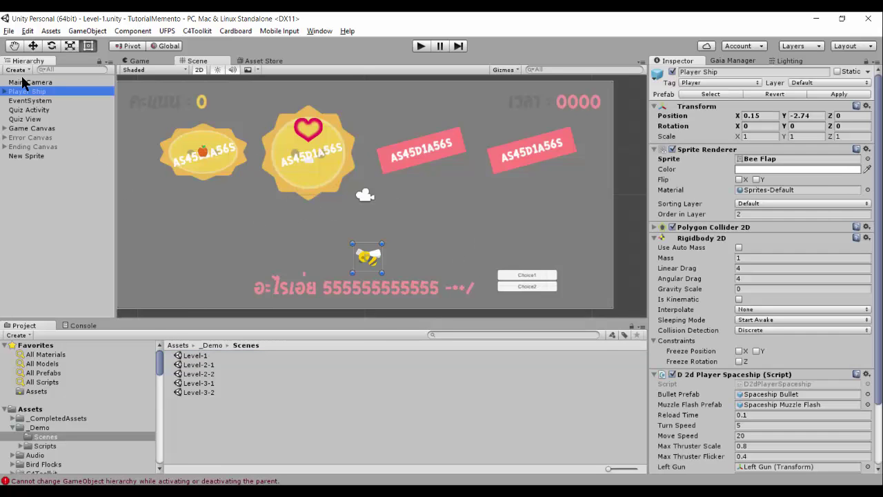
left_click(672, 71)
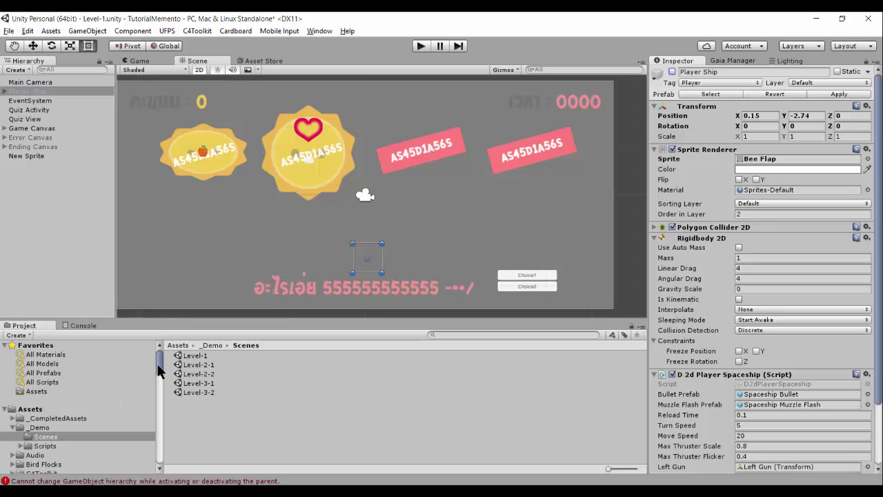
Place a Player Ship 1 prefab instance at -0.1, -2.64, just above the question text
left_click_drag(158, 370, 158, 382)
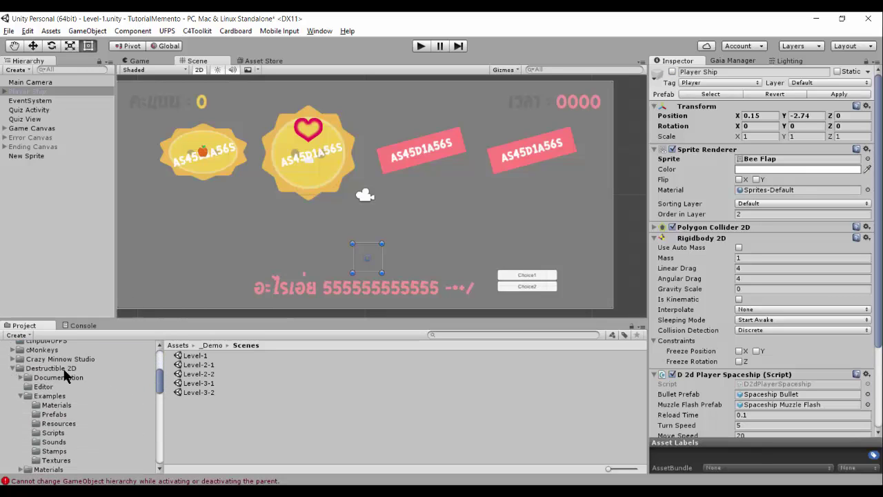
left_click(49, 395)
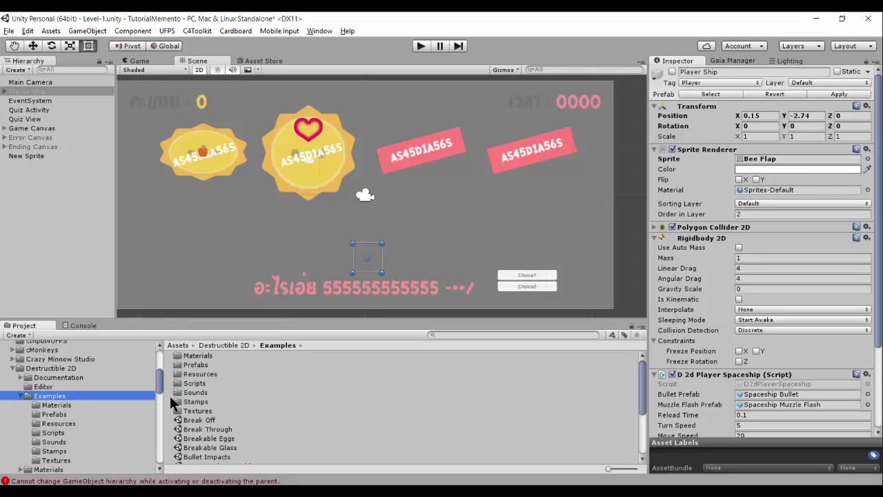
scroll(207, 393, "down", 3)
left_click_drag(234, 431, 289, 256)
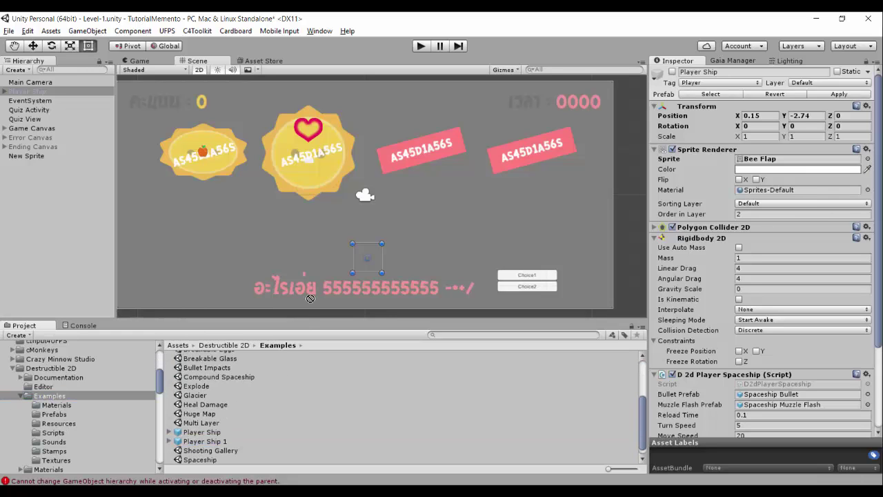
left_click_drag(383, 255, 351, 272)
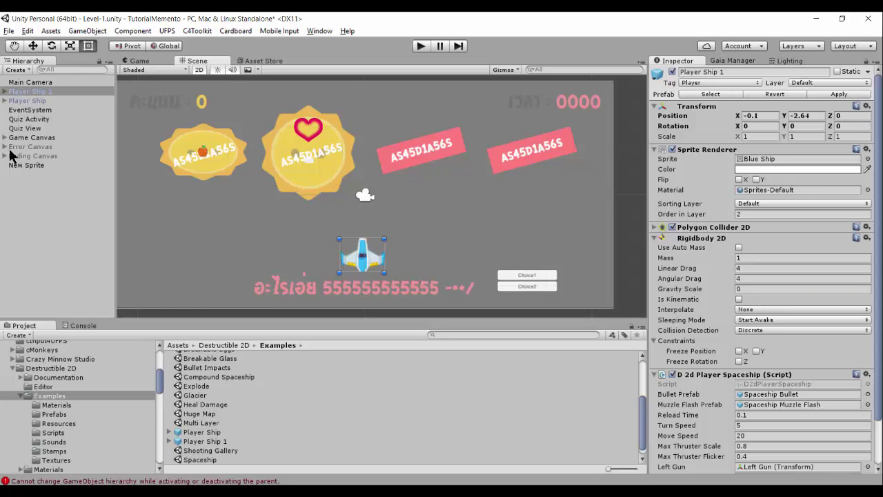
Expand Game Canvas and Panel1 in the Hierarchy and select Panel1
left_click(4, 137)
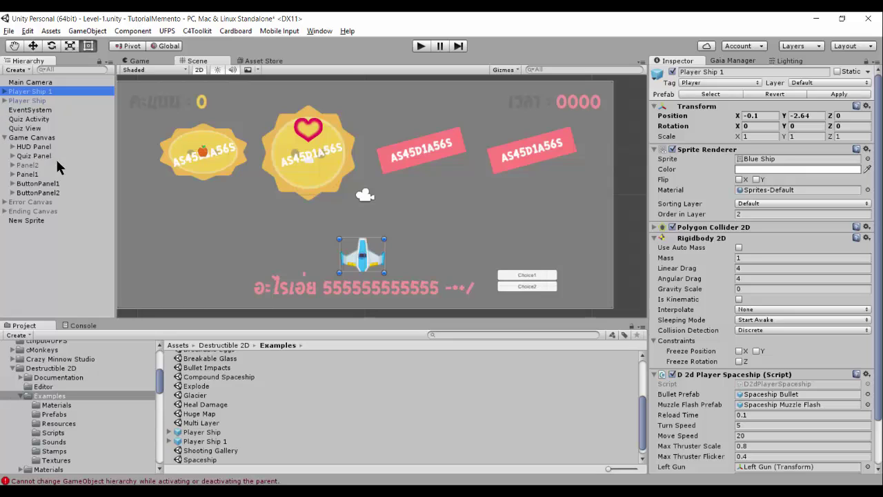
left_click(12, 175)
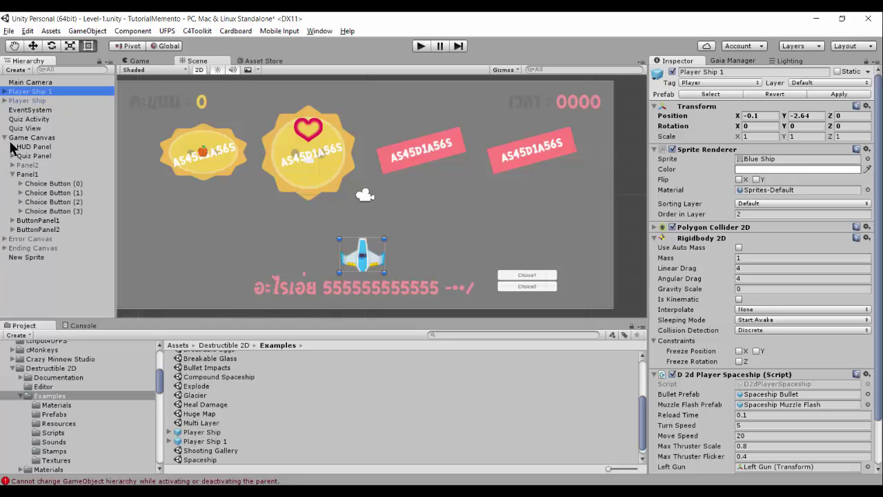
left_click(34, 174)
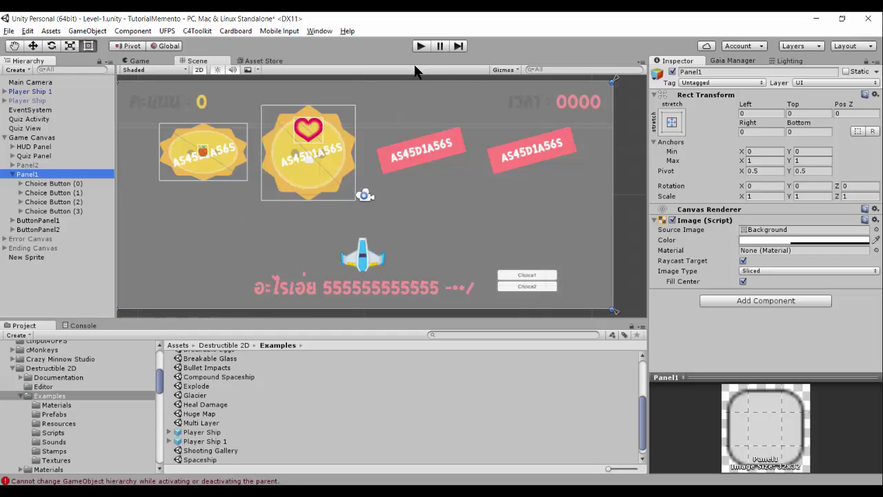
Play the level, toggling between the two answer panels with the Choice buttons, then stop
left_click(420, 46)
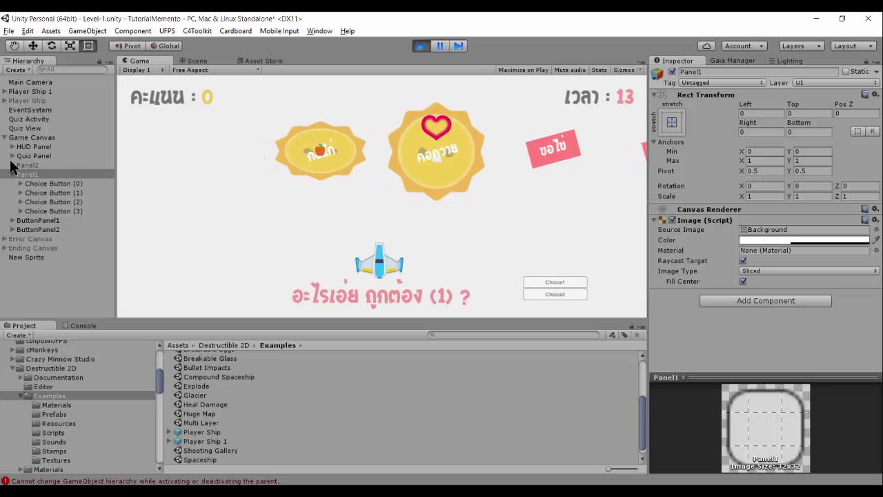
left_click(562, 283)
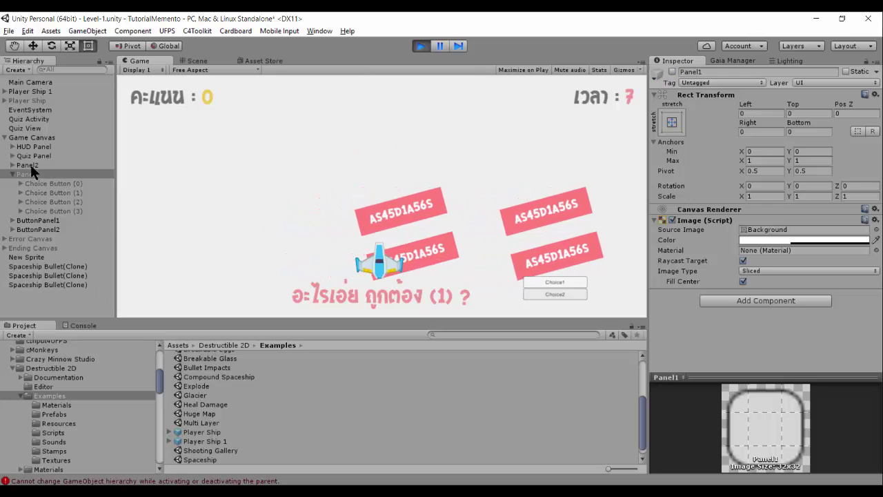
left_click(13, 165)
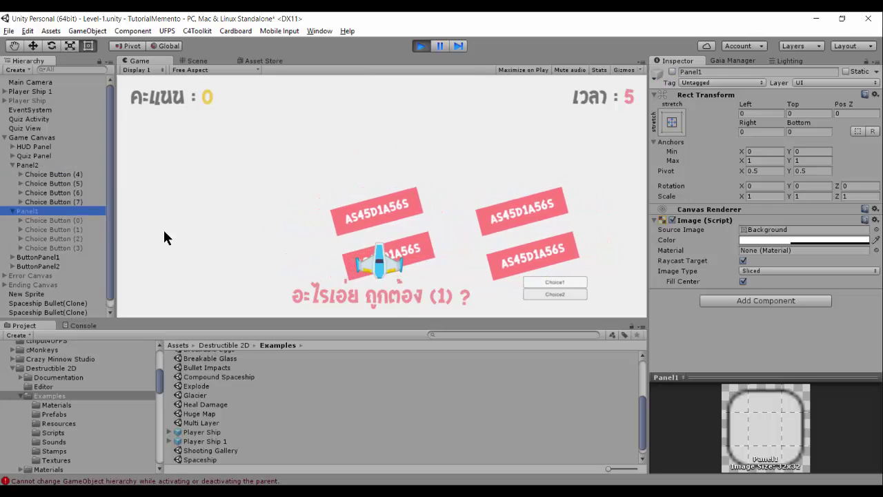
left_click(551, 283)
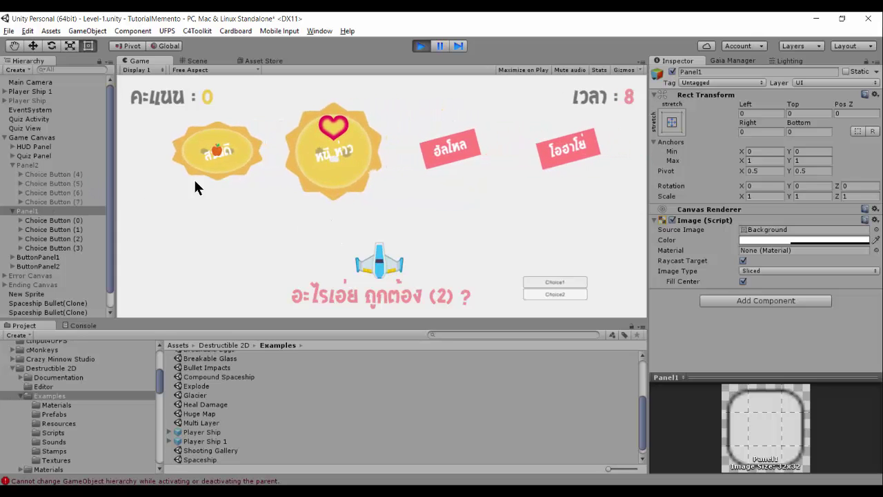
left_click(559, 282)
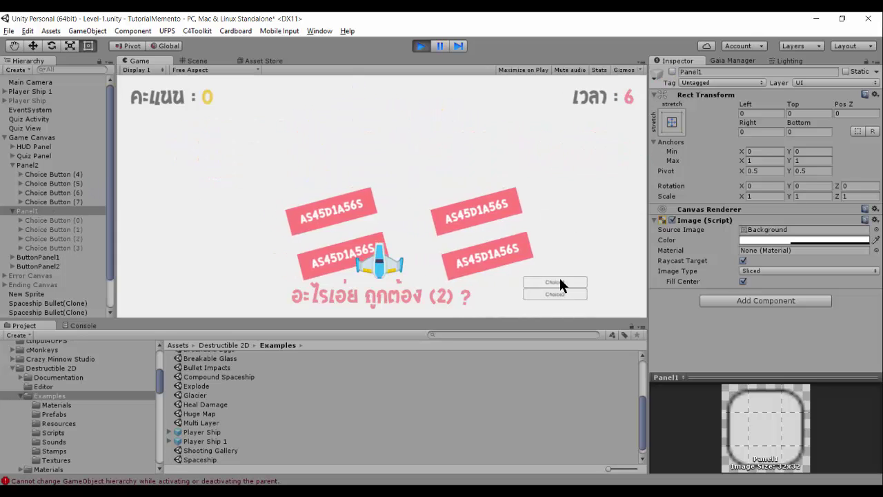
left_click(559, 294)
left_click(554, 282)
left_click(553, 294)
left_click(553, 281)
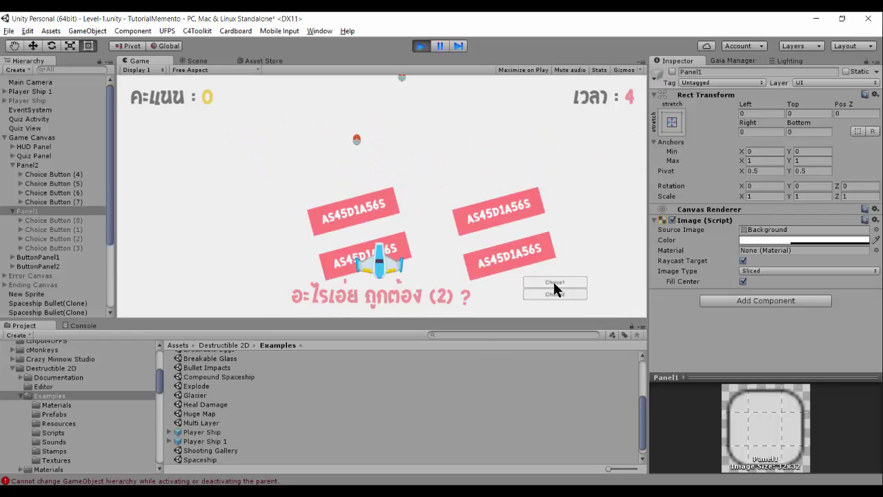
left_click(553, 294)
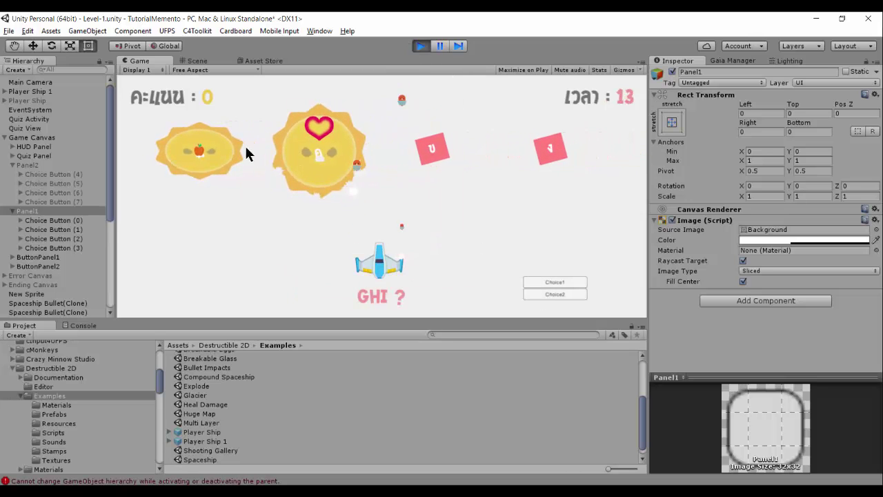
left_click(420, 45)
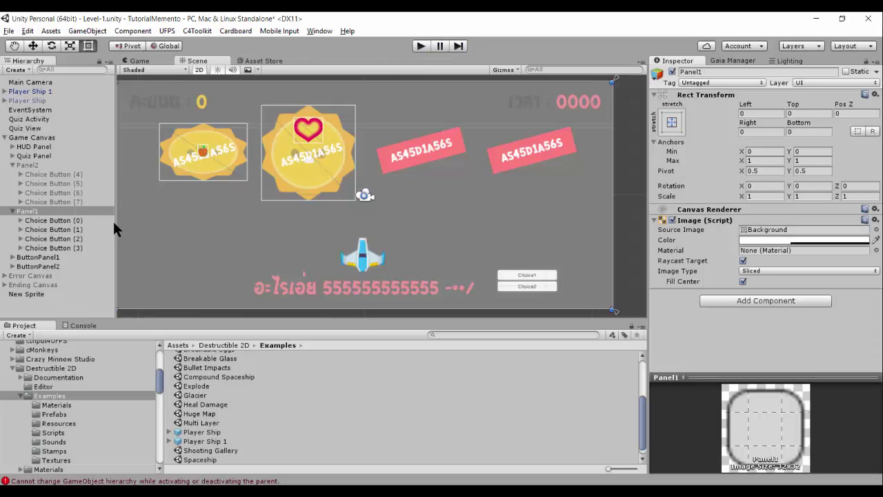
left_click(534, 279)
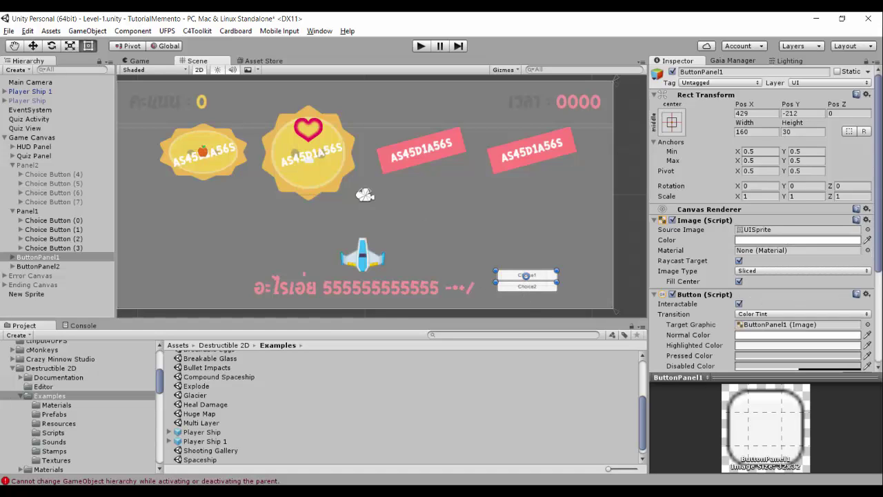
scroll(869, 291, "down", 5)
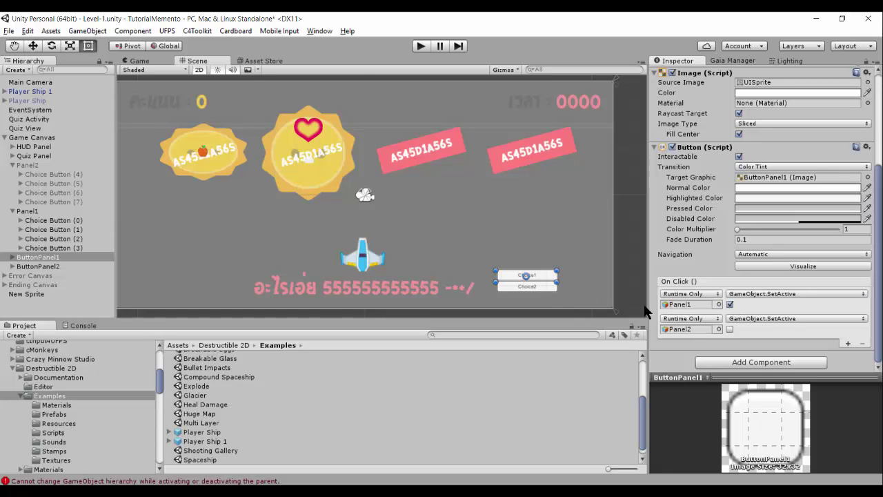
left_click(95, 34)
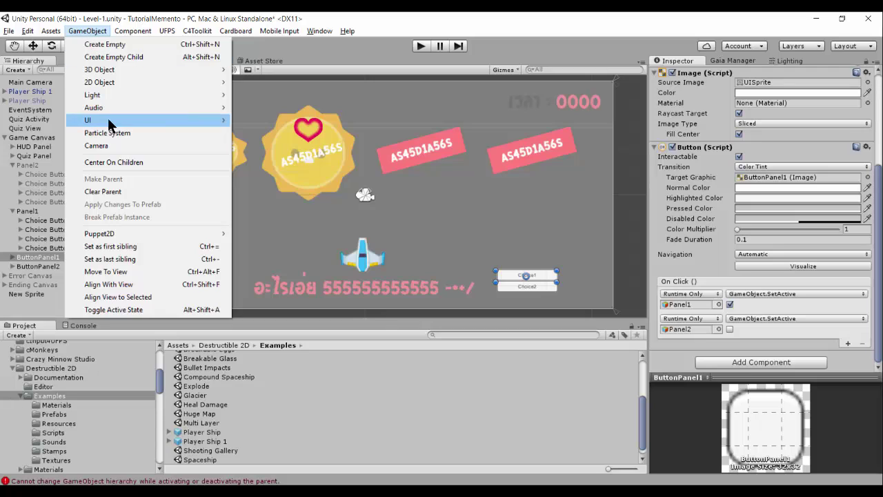
mouse_move(107, 119)
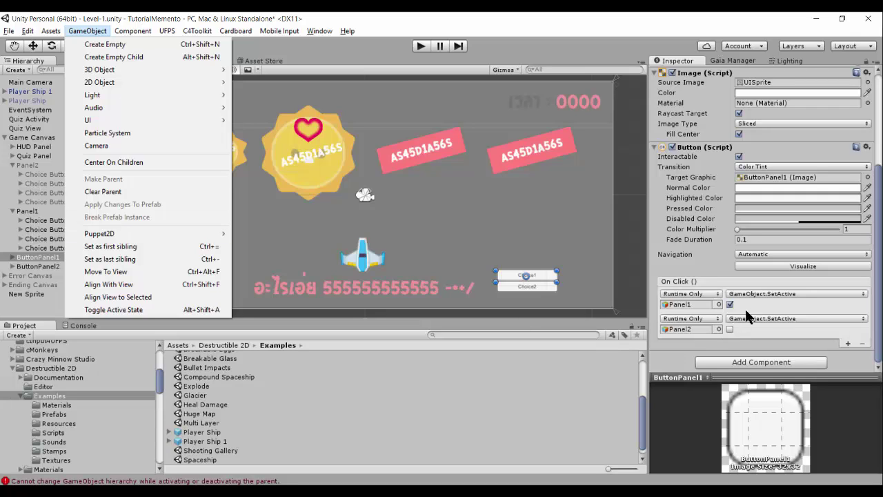
left_click(601, 243)
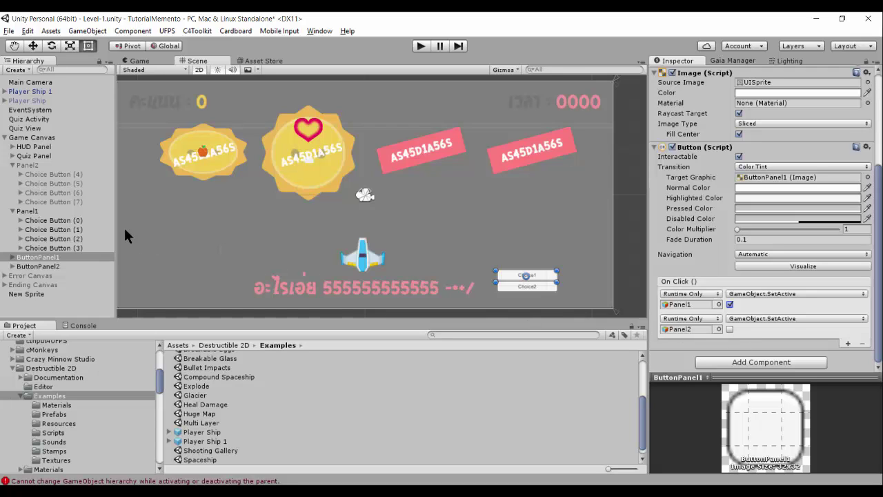
left_click(24, 167)
left_click(65, 211)
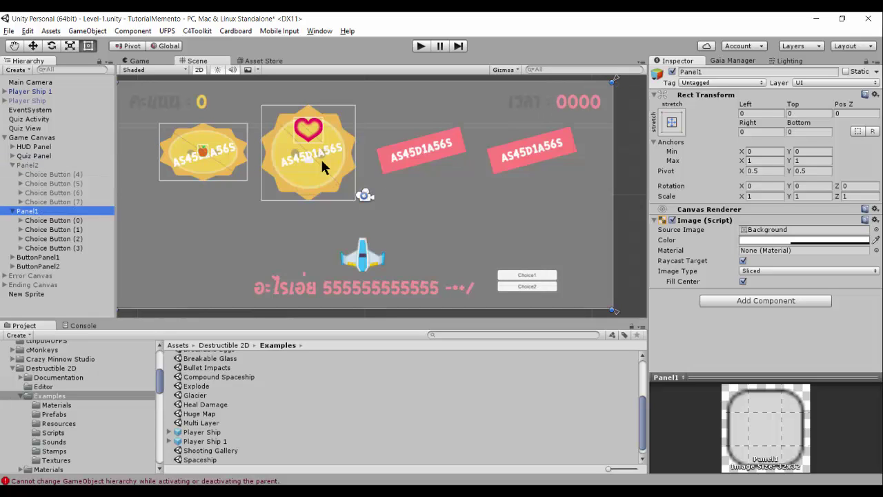
left_click(19, 166)
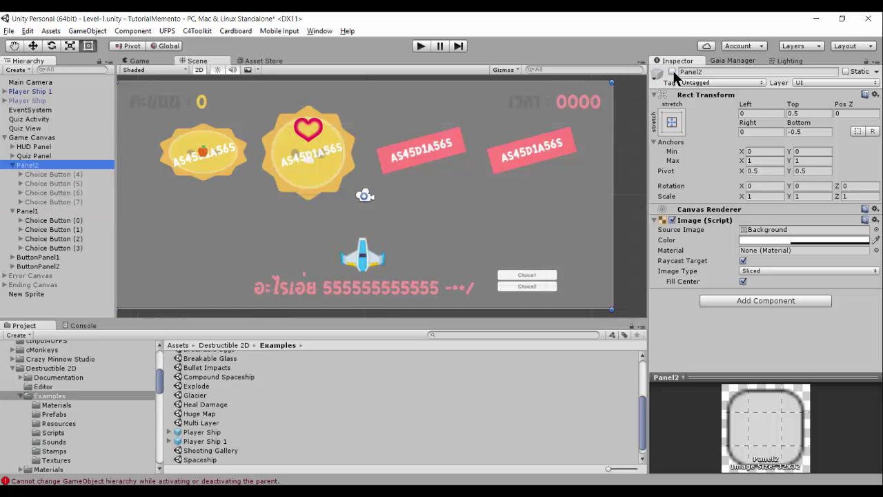
left_click(528, 275)
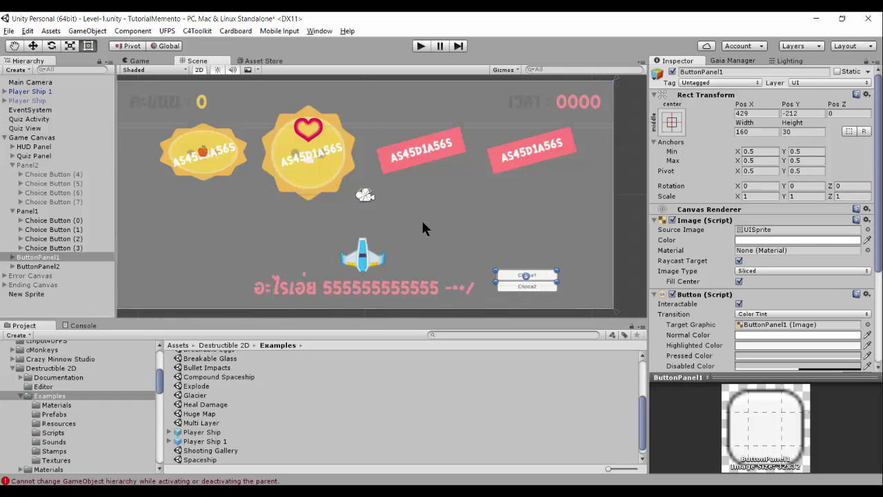
left_click(535, 286)
scroll(656, 312, "down", 3)
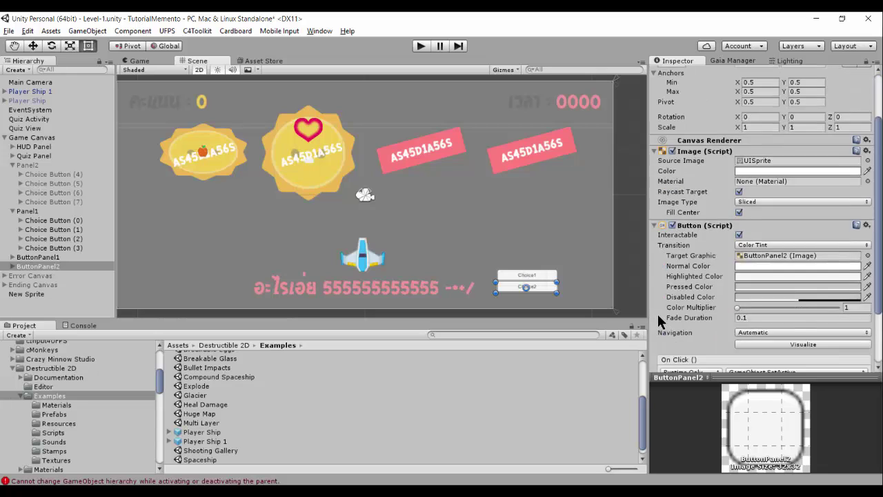
scroll(678, 315, "down", 3)
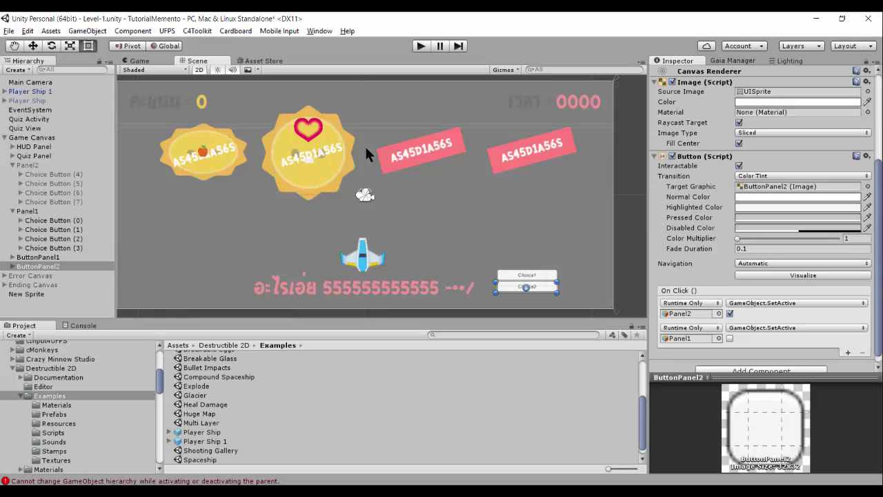
left_click(53, 229)
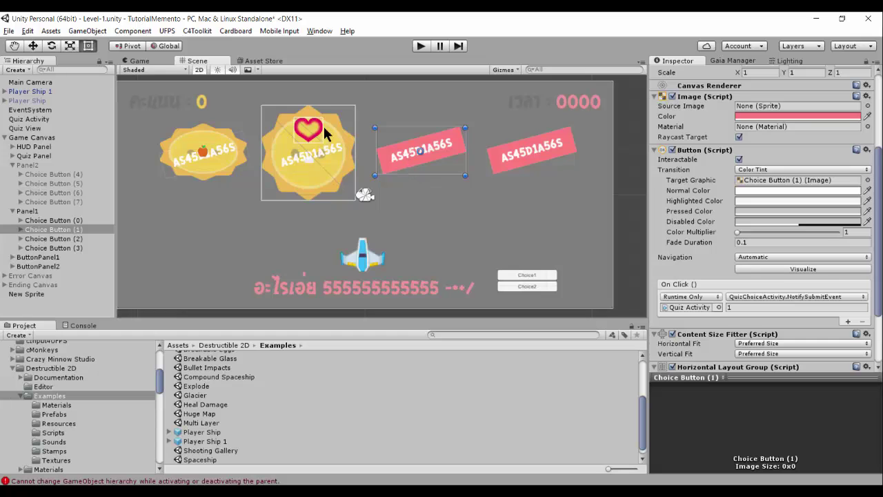
Nudge the pink answer label and select Panel1 and the choice buttons to inspect them
left_click_drag(406, 161, 410, 168)
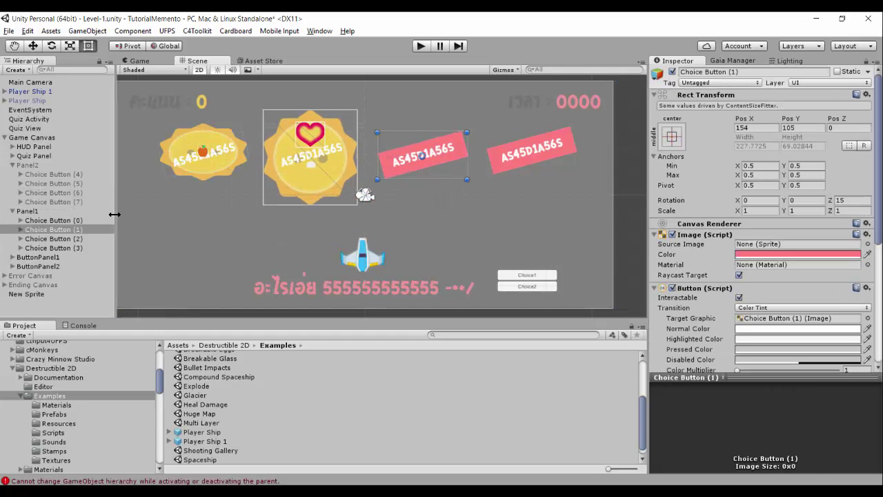
left_click(147, 175)
left_click(147, 174)
left_click(228, 146)
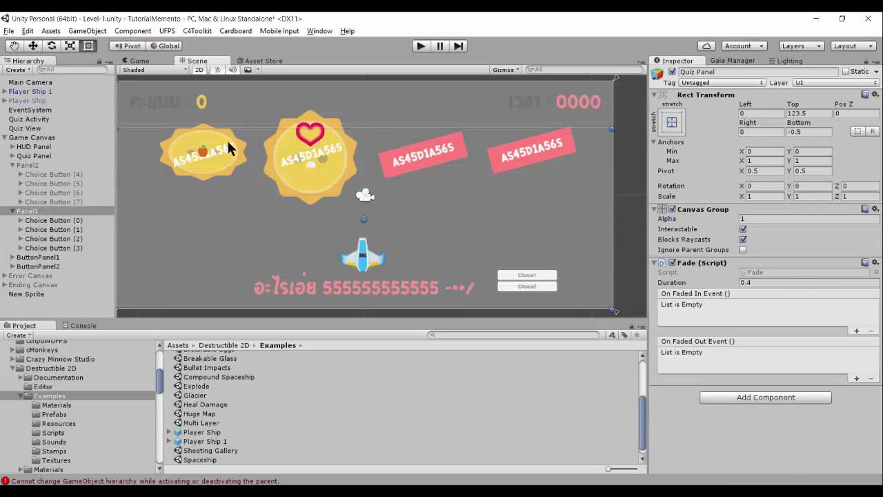
left_click(63, 239)
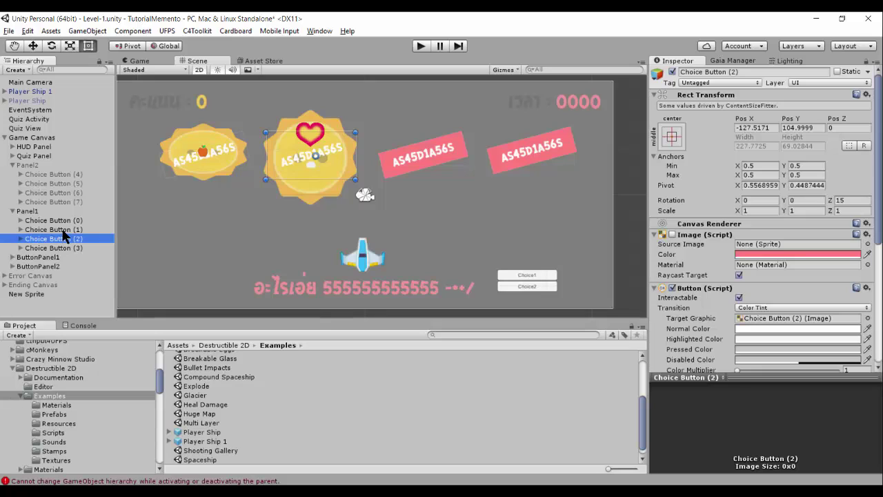
left_click(63, 230)
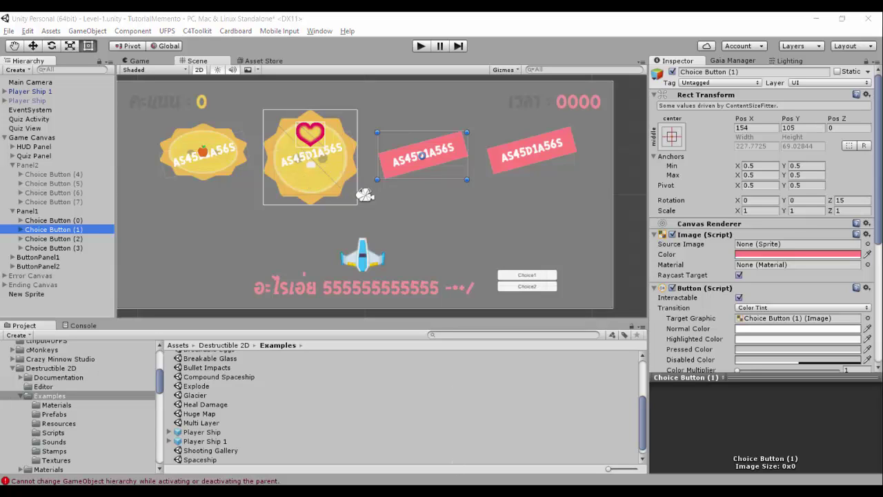
left_click(843, 482)
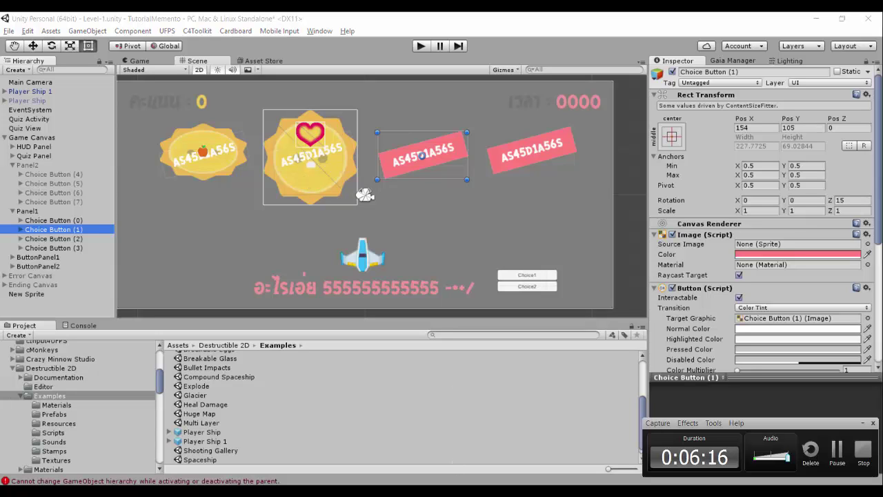
left_click(843, 455)
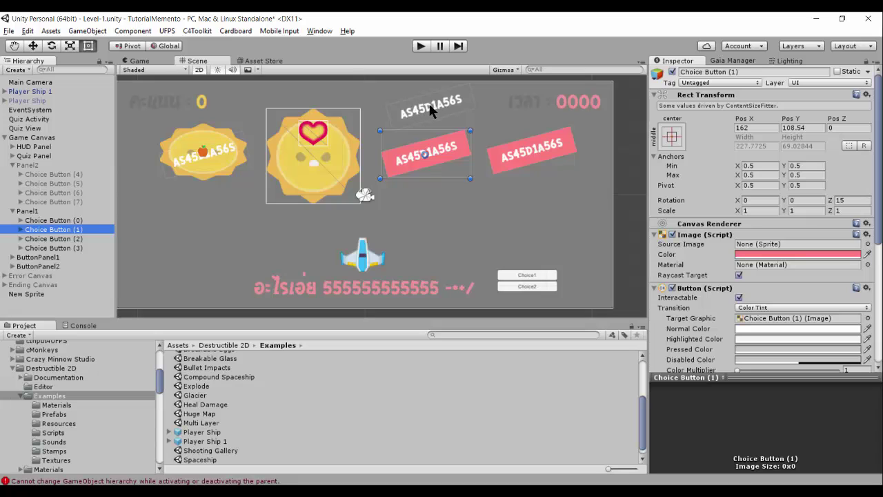
Move Choice Button (2) up to 174.96, 223 and Choice Button (1) left to -125, 95
left_click(76, 237)
mouse_move(425, 114)
left_mouse_down()
mouse_move(300, 167)
mouse_move(418, 122)
left_mouse_up()
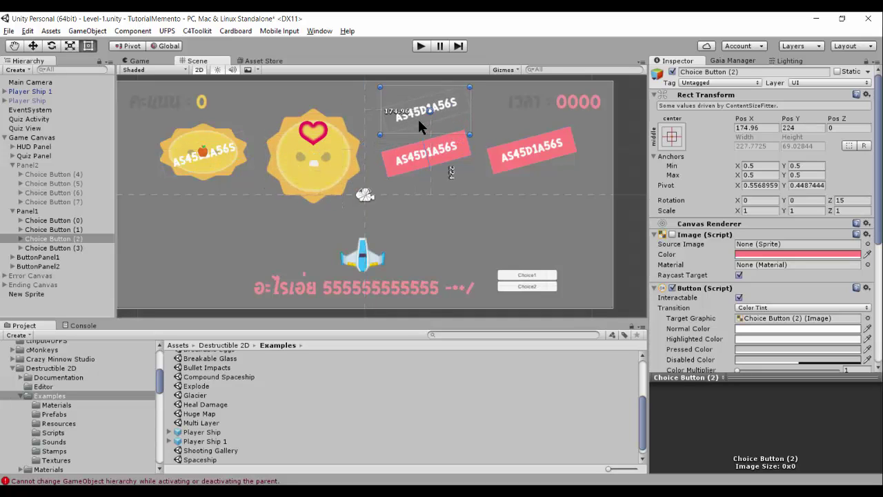
left_click(82, 228)
left_click_drag(416, 164, 308, 170)
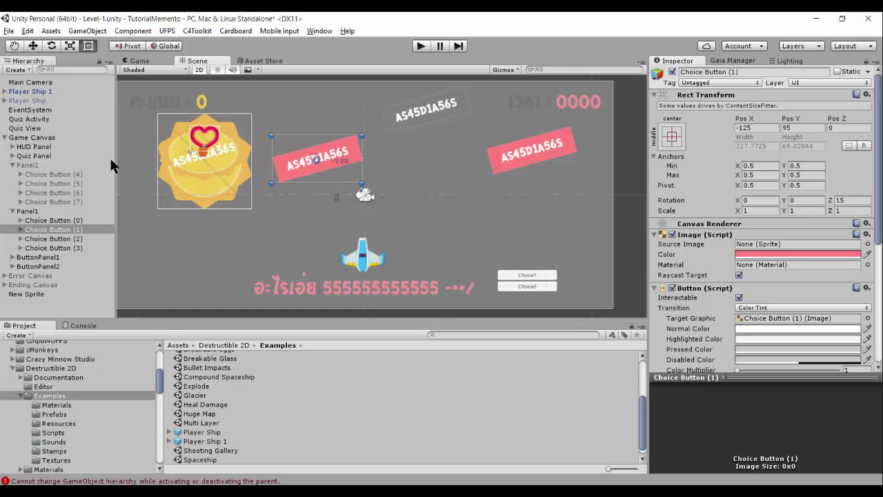
Center Choice Button (1)'s Angry Sun and Heart on the middle badge, undoing a stray Panel1 move
left_click(21, 229)
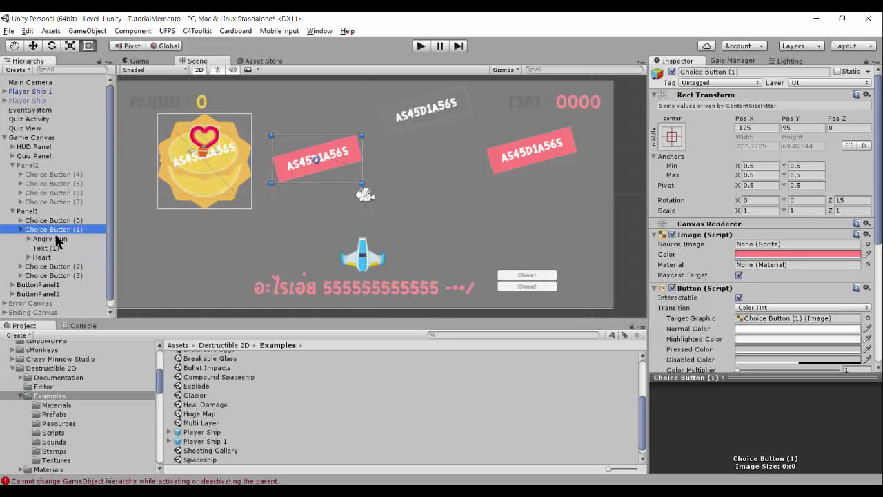
left_click(55, 239)
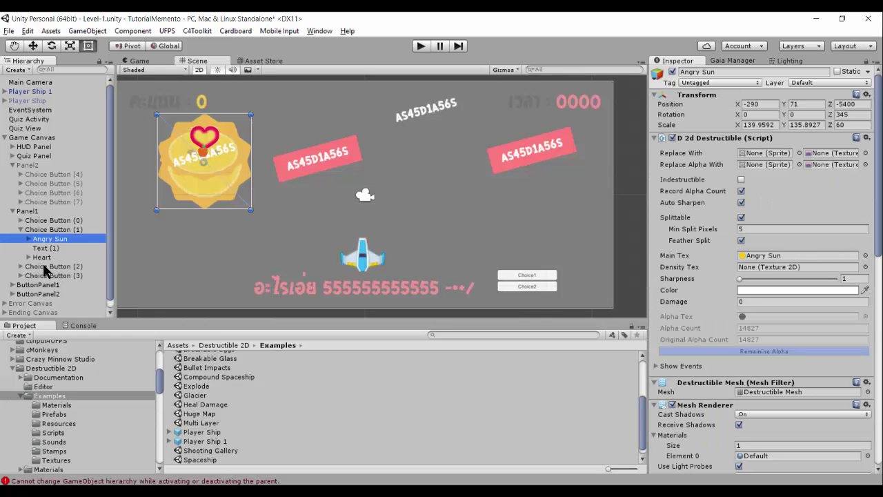
left_click(233, 191)
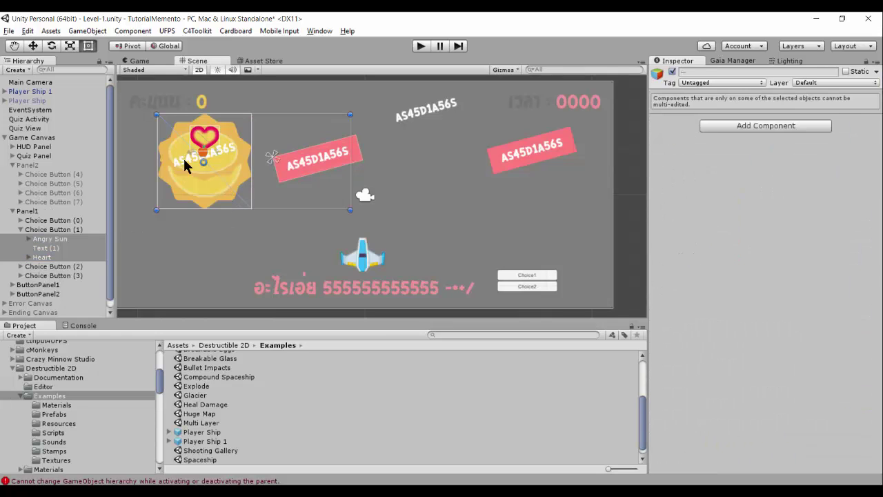
left_click_drag(228, 188, 250, 193)
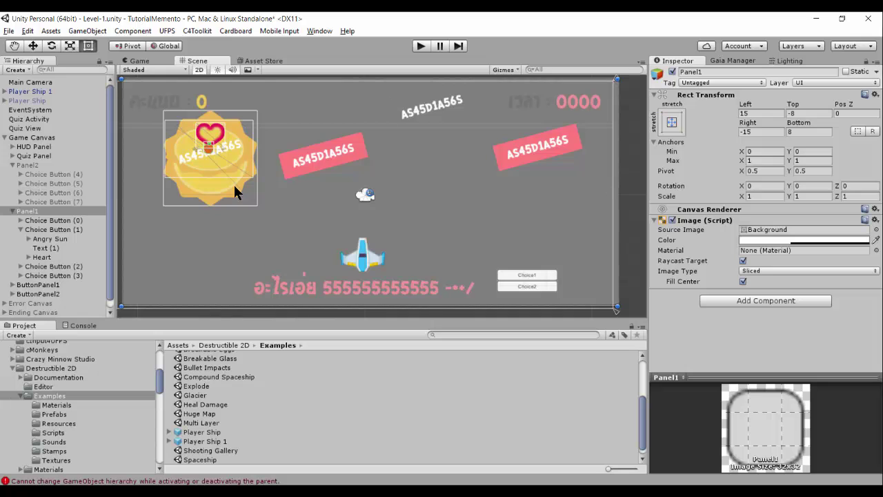
key("ctrl+z")
left_click(62, 236)
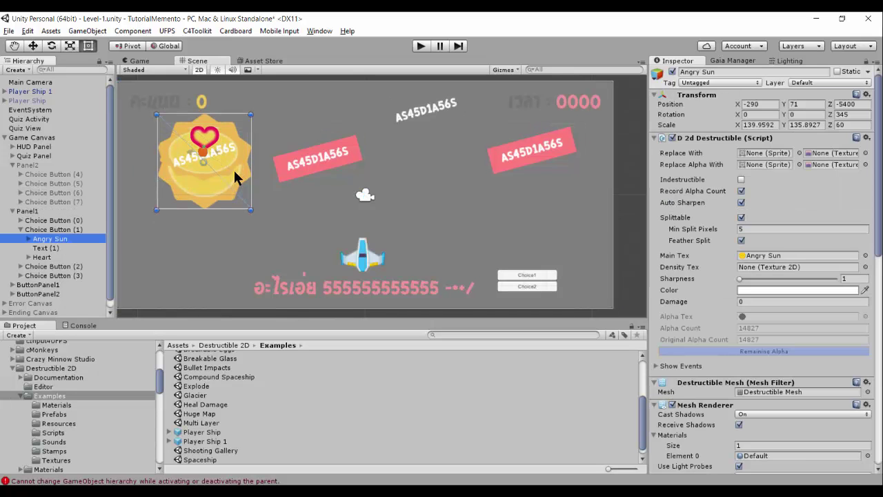
left_click_drag(237, 177, 347, 172)
left_click(42, 256)
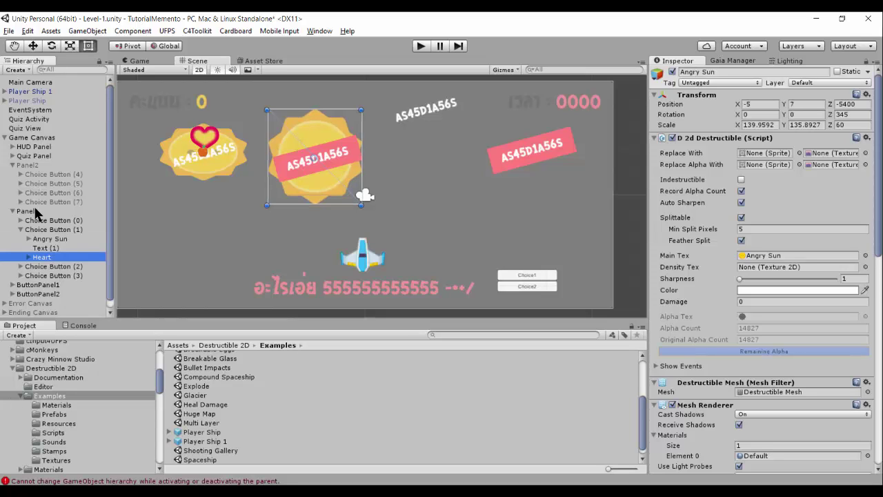
left_click_drag(212, 148, 320, 126)
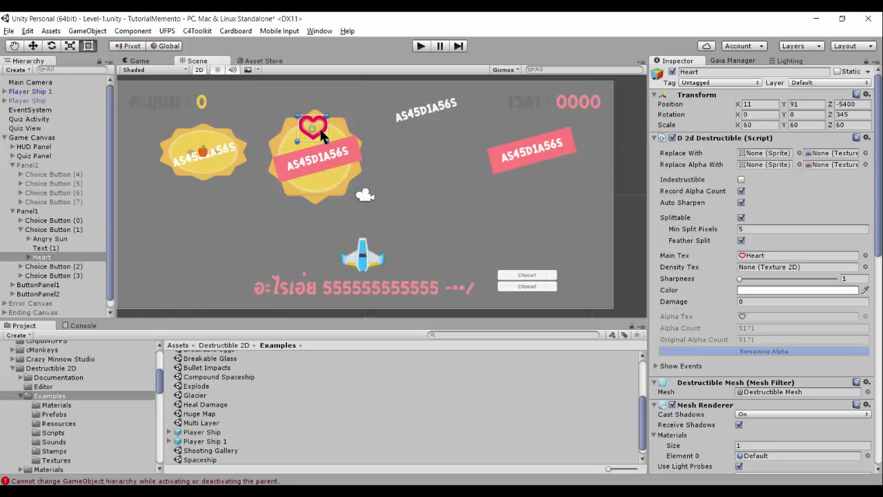
Lower Choice Button (2) to 170, 101.46 and turn off Choice Button (1)'s pink Image
left_click(425, 115)
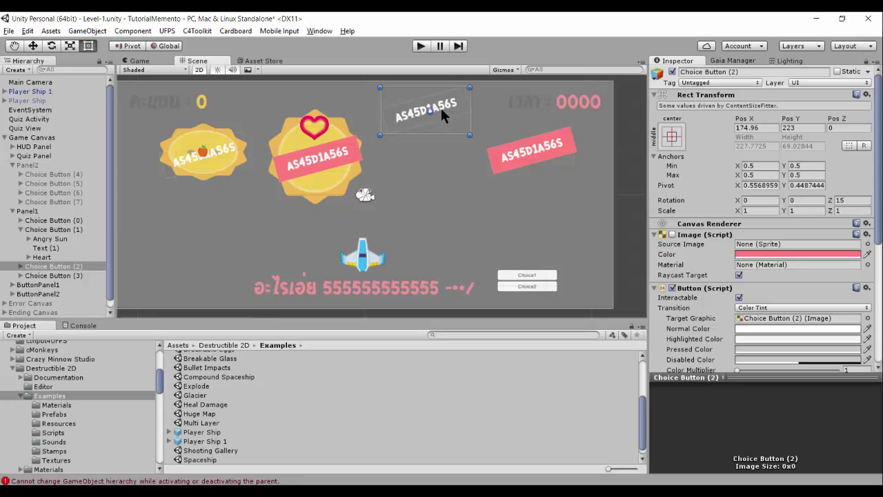
left_click_drag(442, 114, 442, 159)
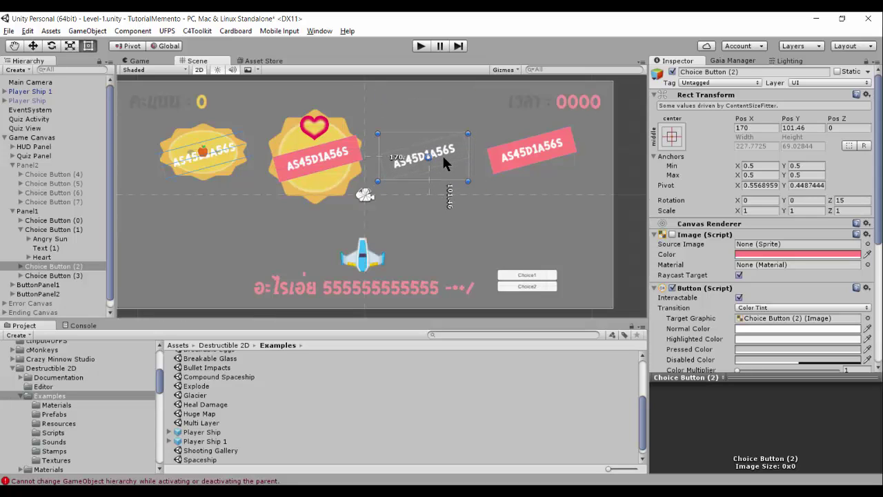
left_click(332, 165)
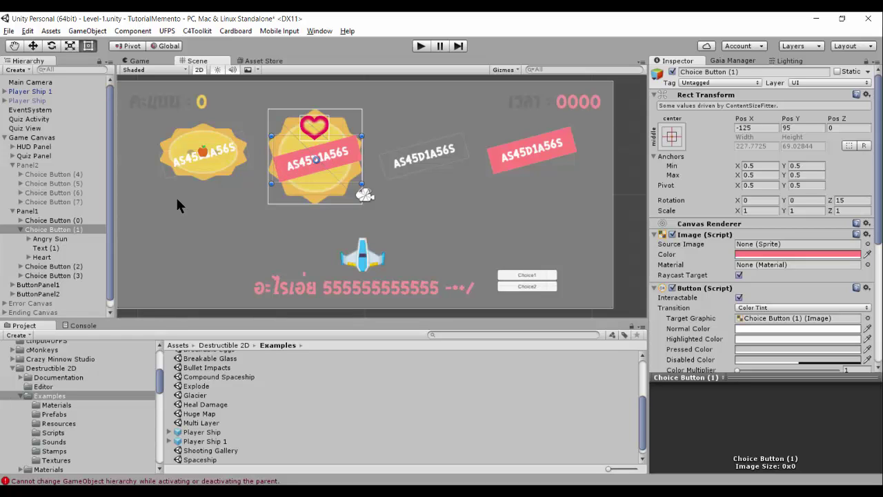
left_click(56, 237)
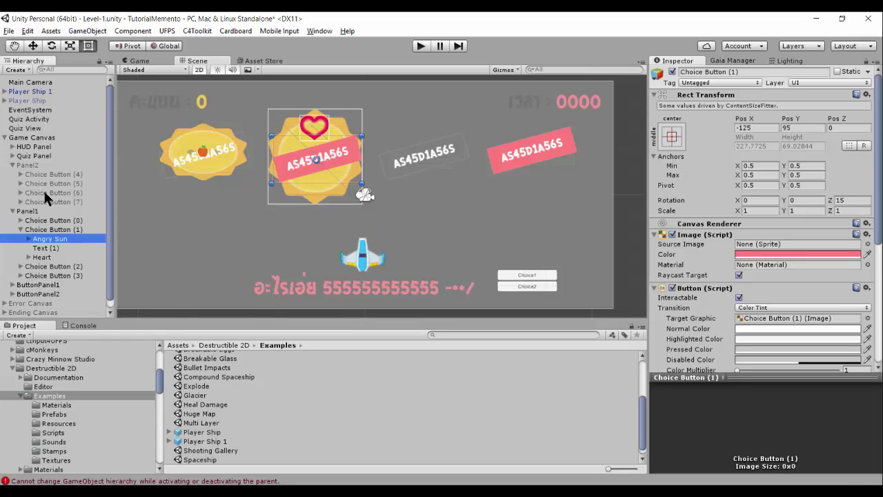
left_click(55, 230)
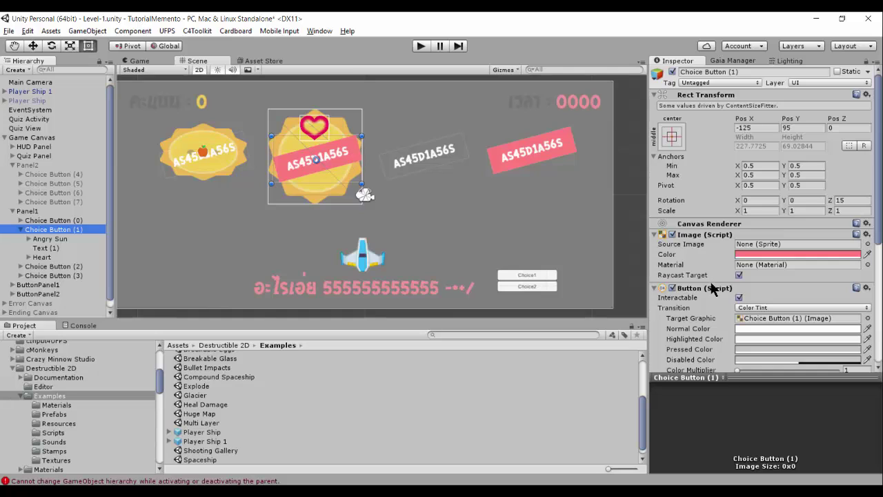
left_click(672, 234)
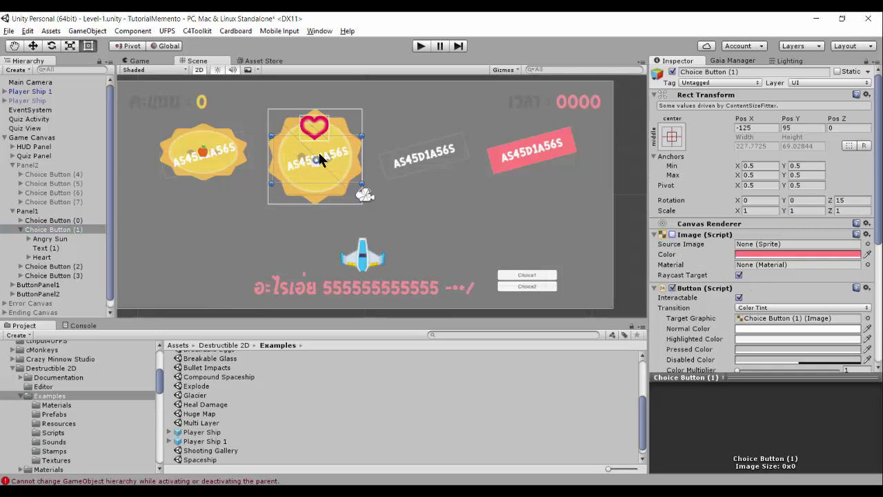
left_click(428, 154)
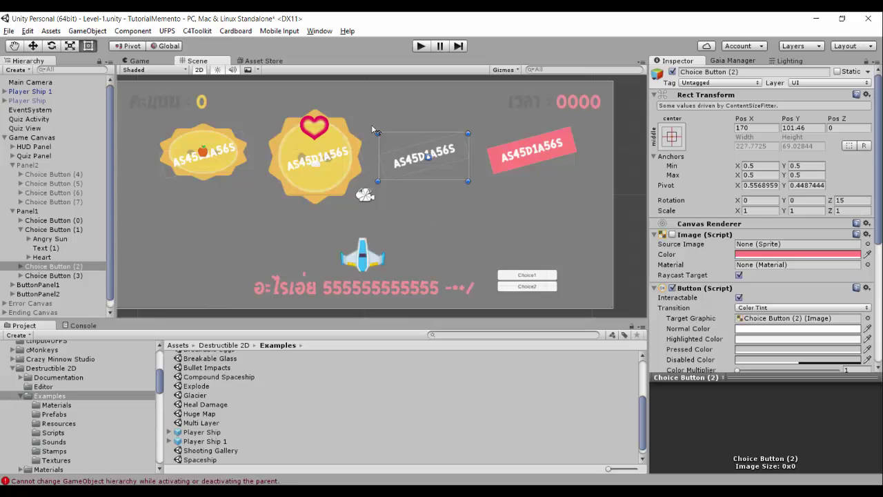
Search the assets for 'angry' and drop an Angry Sun sprite into the scene
left_click(457, 335)
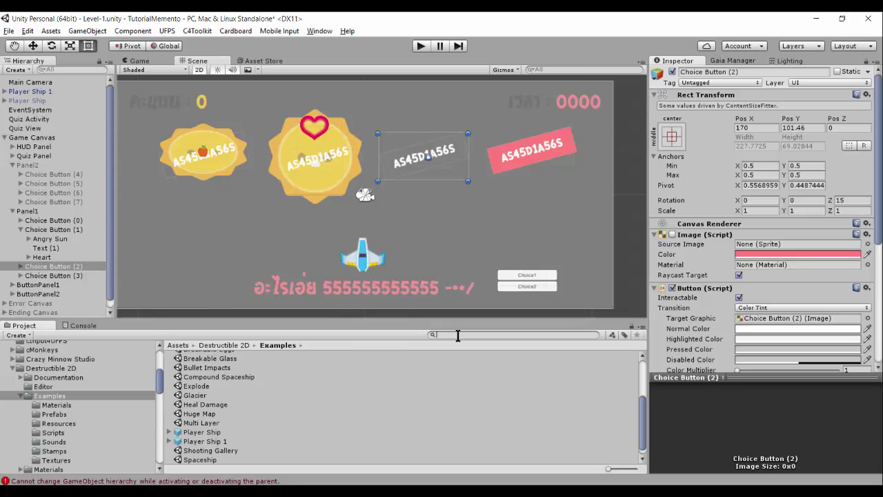
type("an")
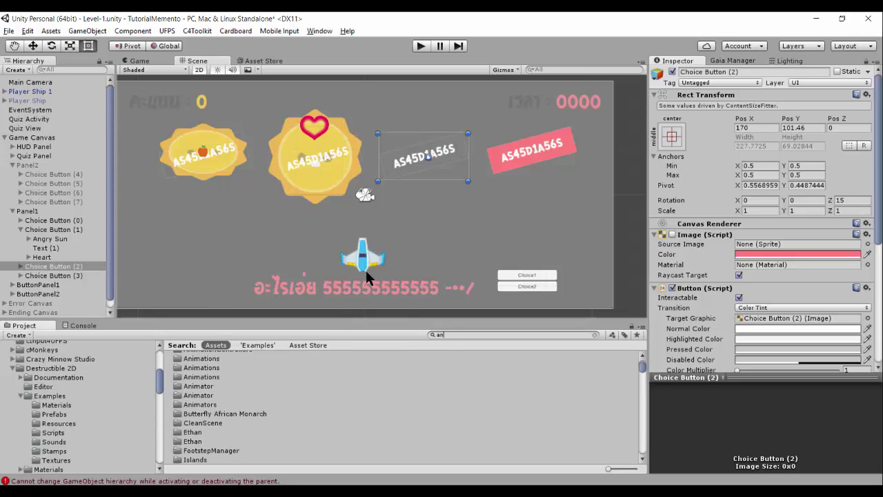
type("gry")
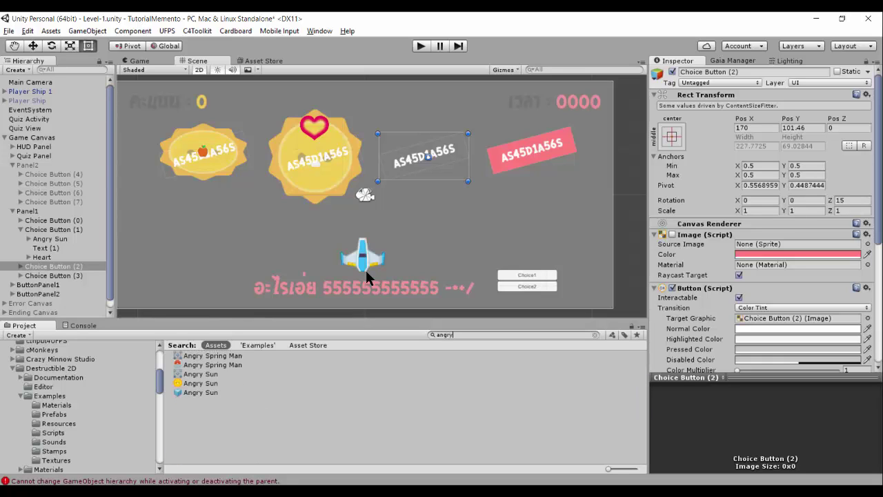
mouse_move(206, 383)
left_mouse_down()
mouse_move(306, 351)
mouse_move(422, 157)
left_mouse_up()
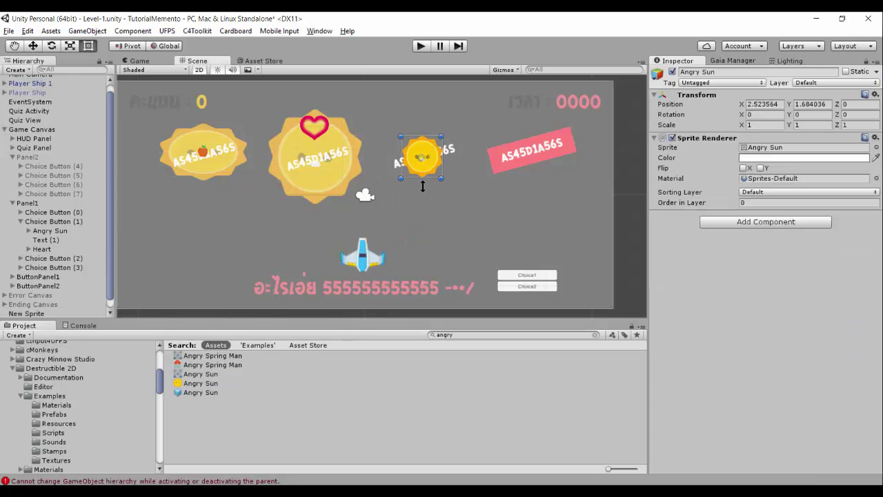
left_click(222, 385)
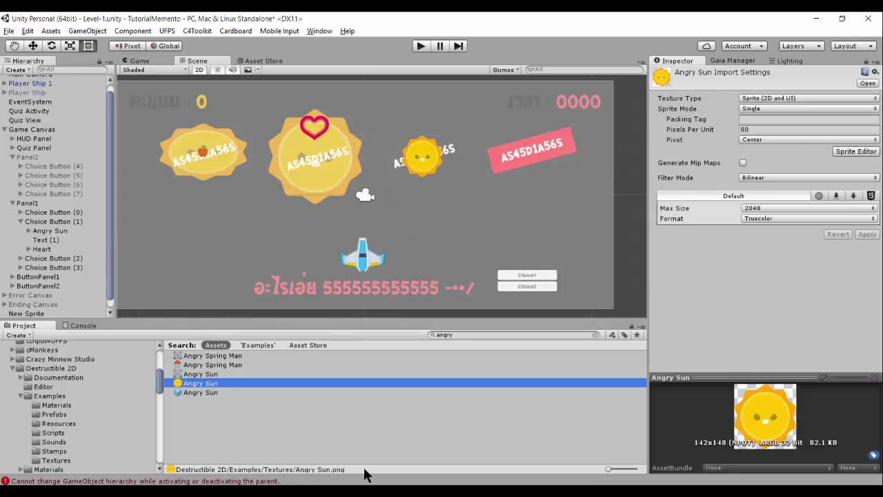
left_click(423, 157)
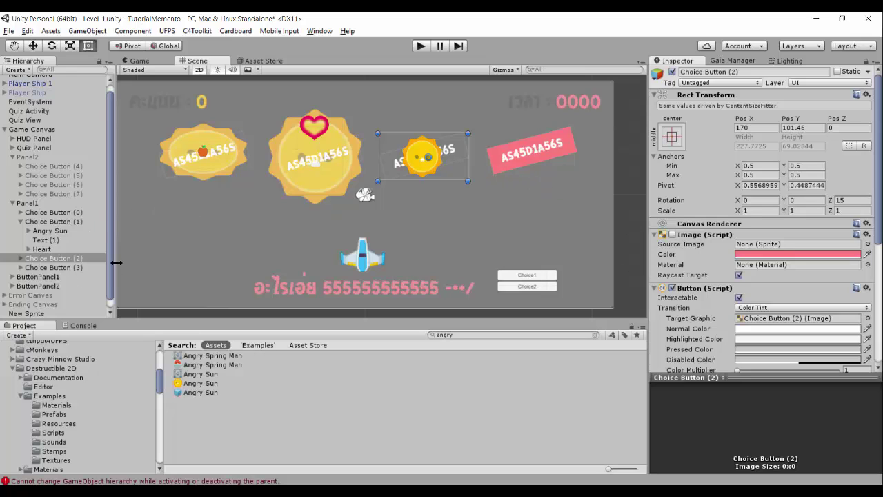
left_click(20, 258)
left_click_drag(48, 267, 27, 311)
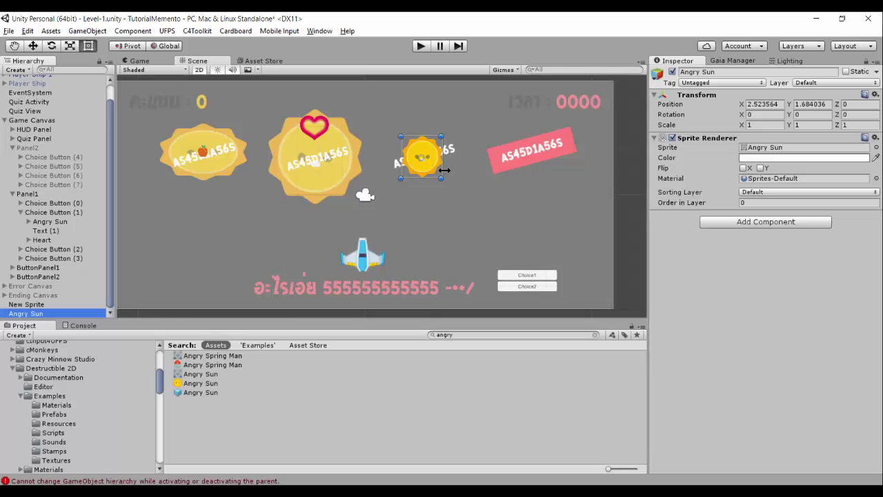
Position the sun over the third sun button with Order in Layer -4
mouse_move(423, 165)
left_mouse_down()
mouse_move(403, 154)
mouse_move(473, 201)
mouse_move(459, 183)
left_mouse_up()
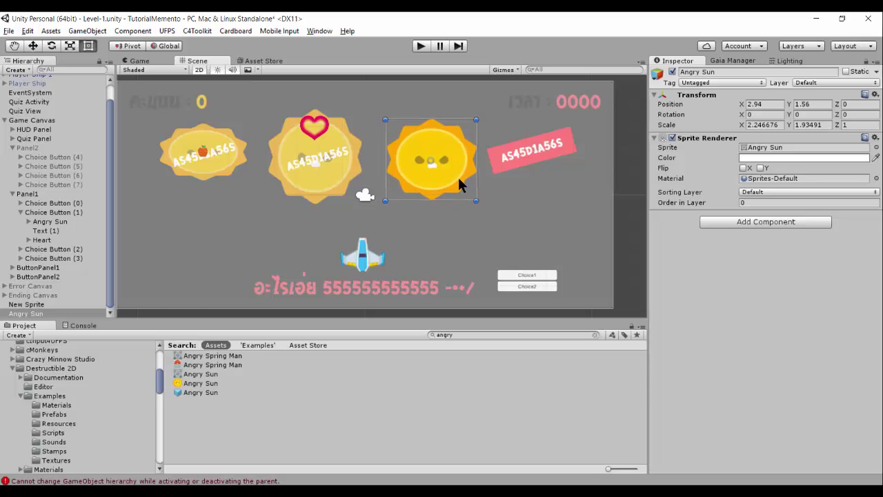
left_click(745, 202)
left_click_drag(732, 207, 729, 205)
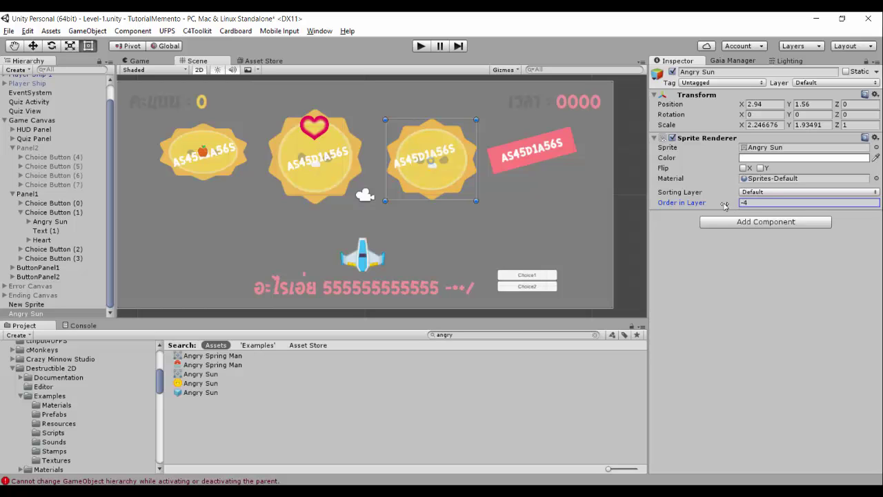
left_click_drag(448, 174, 438, 169)
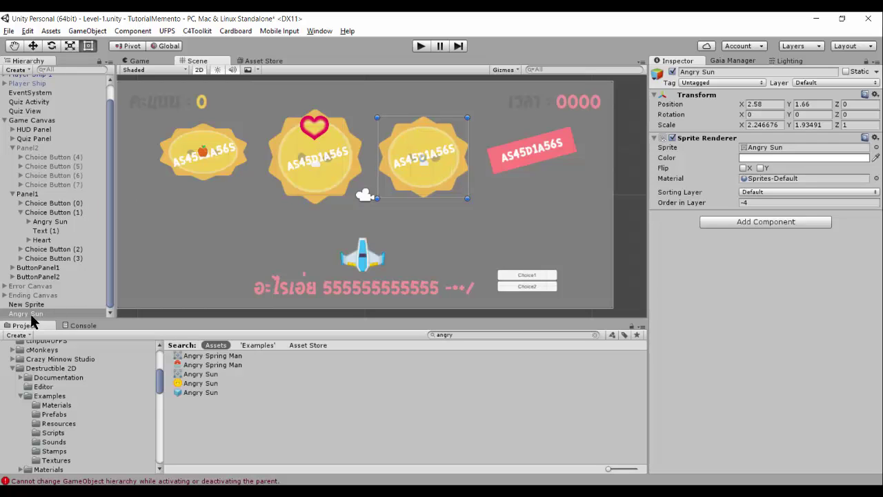
Parent the Angry Sun under Choice Button (2) at -15.16, 2.14
left_click_drag(28, 314, 78, 222)
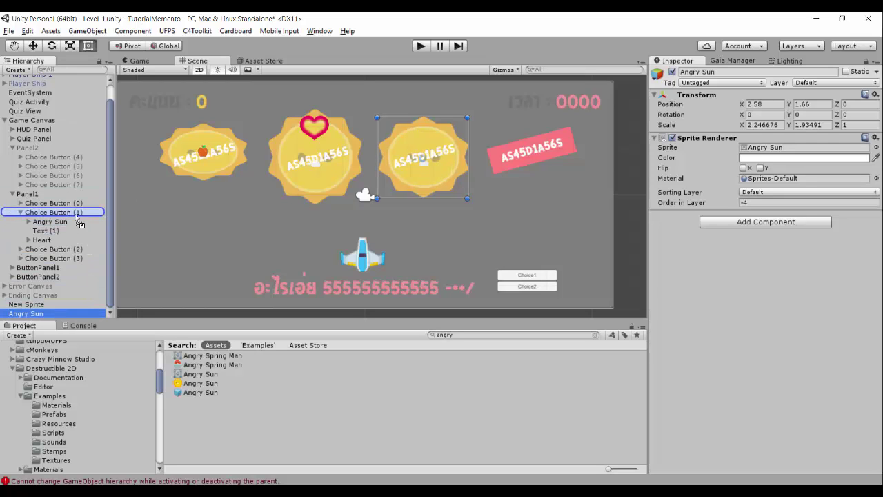
left_click_drag(78, 222, 49, 249)
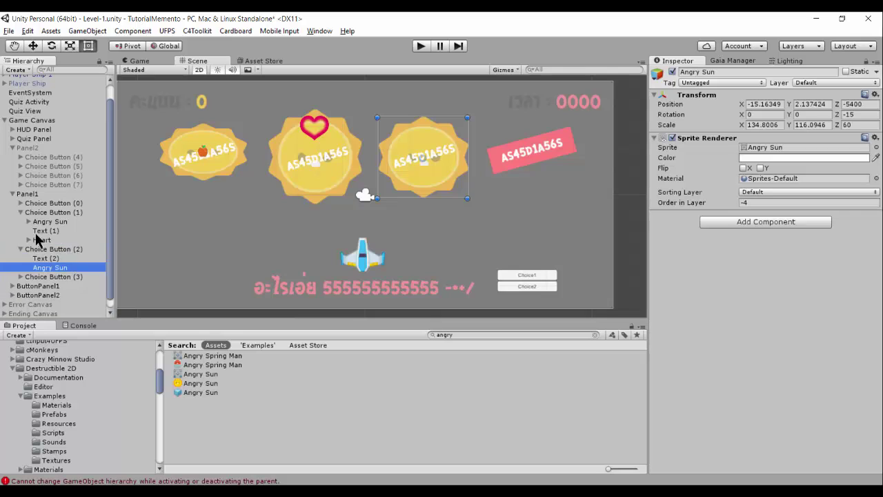
left_click(20, 212)
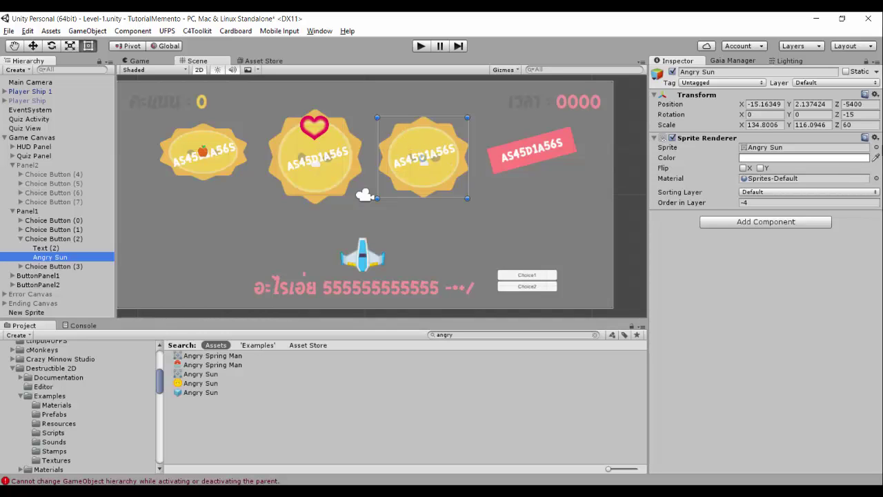
left_click(876, 139)
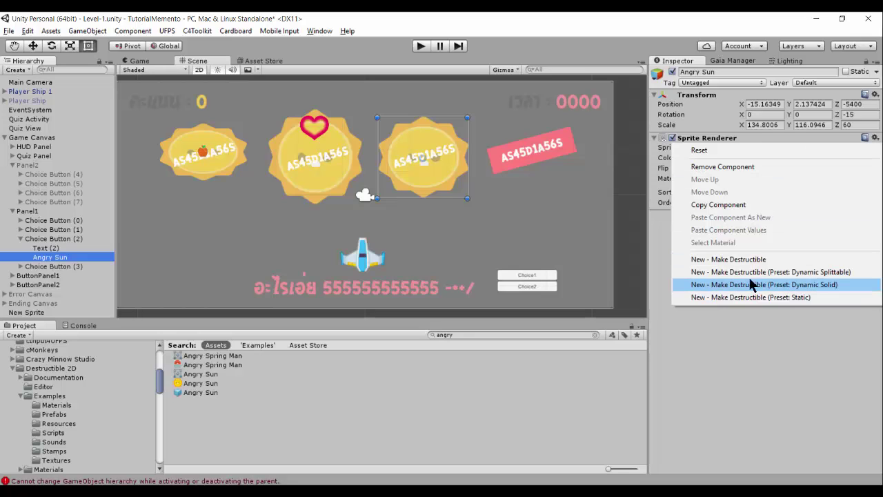
Make the Angry Sun Dynamic Splittable, with gravity scale 0 and X/Y position and Z rotation frozen
left_click(819, 276)
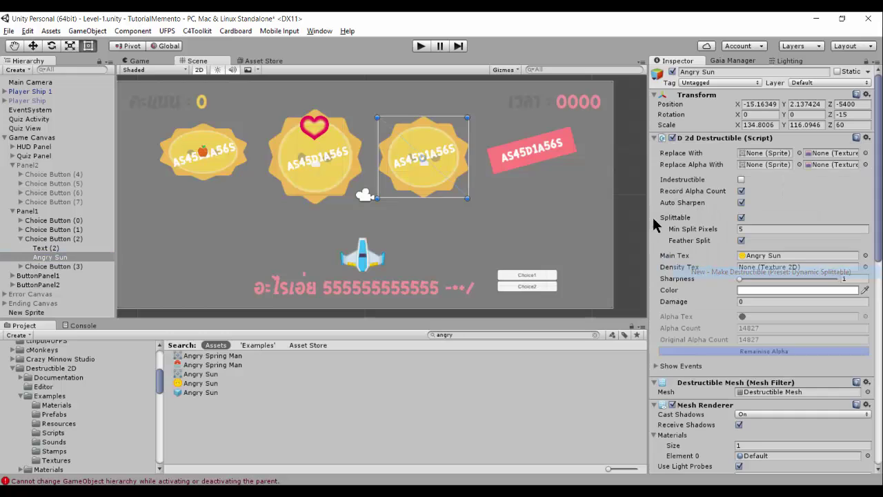
left_click_drag(880, 221, 880, 309)
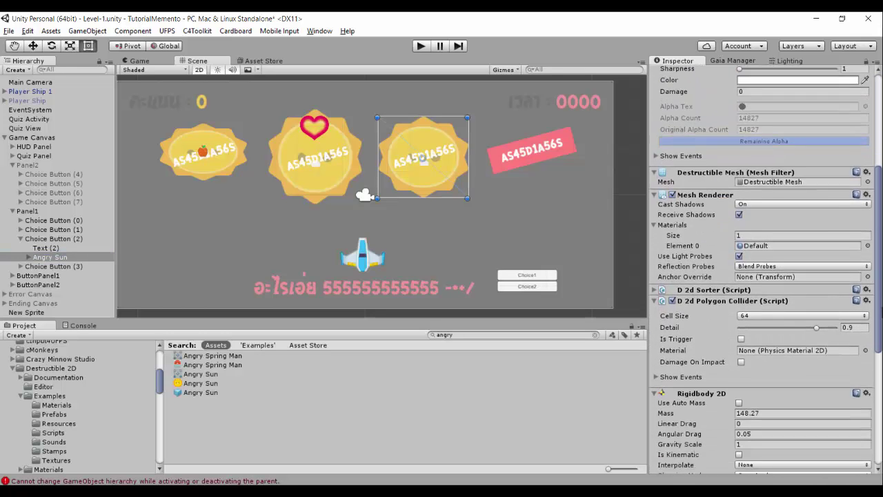
scroll(710, 317, "down", 5)
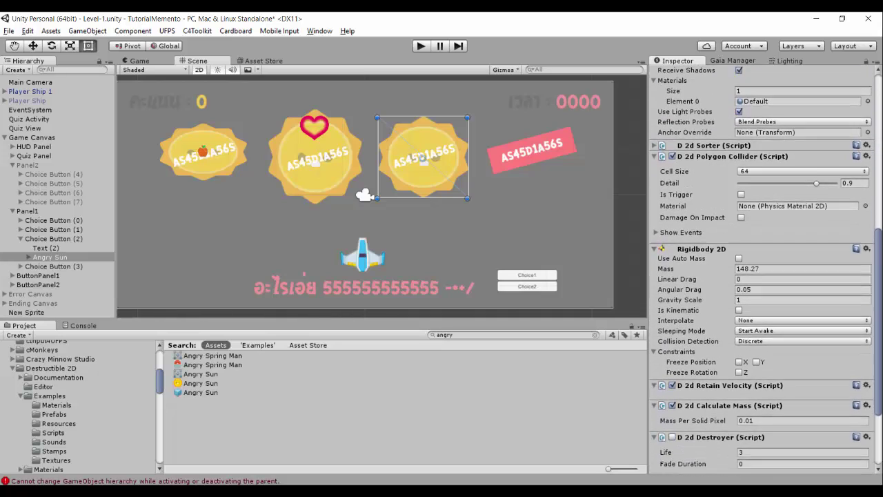
scroll(709, 317, "down", 2)
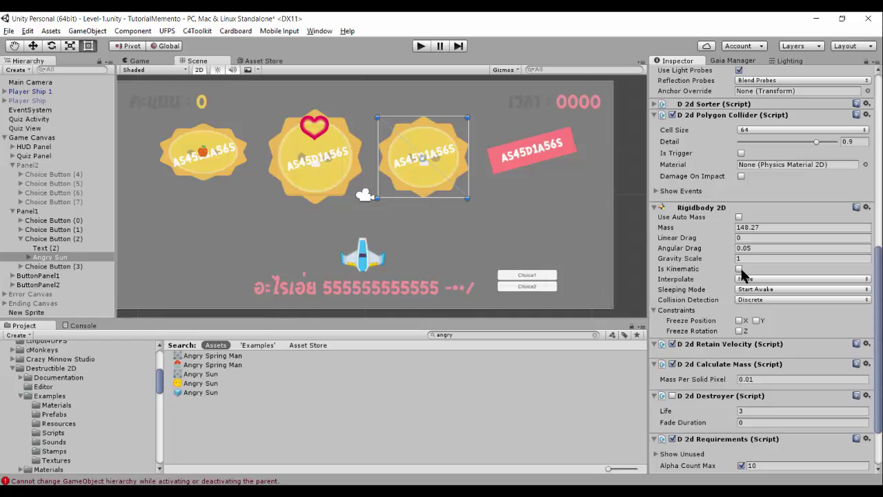
left_click(748, 258)
type("0")
left_click(740, 320)
left_click(756, 320)
left_click(740, 330)
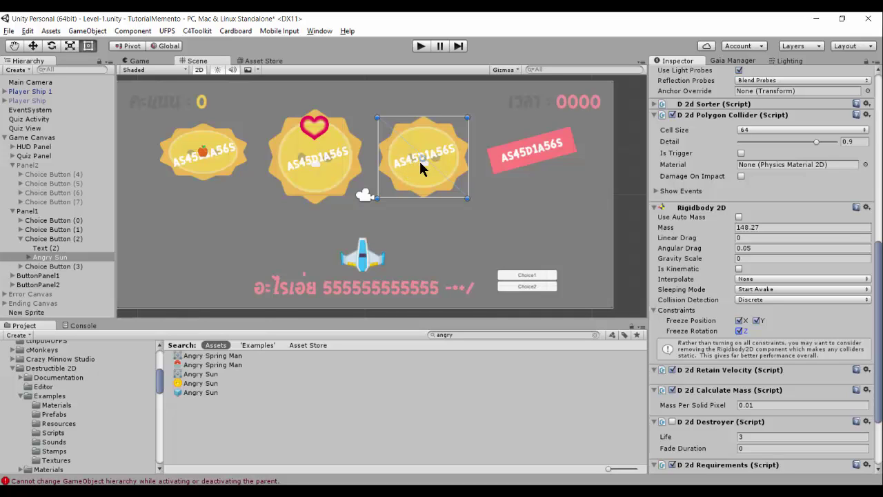
left_click(419, 46)
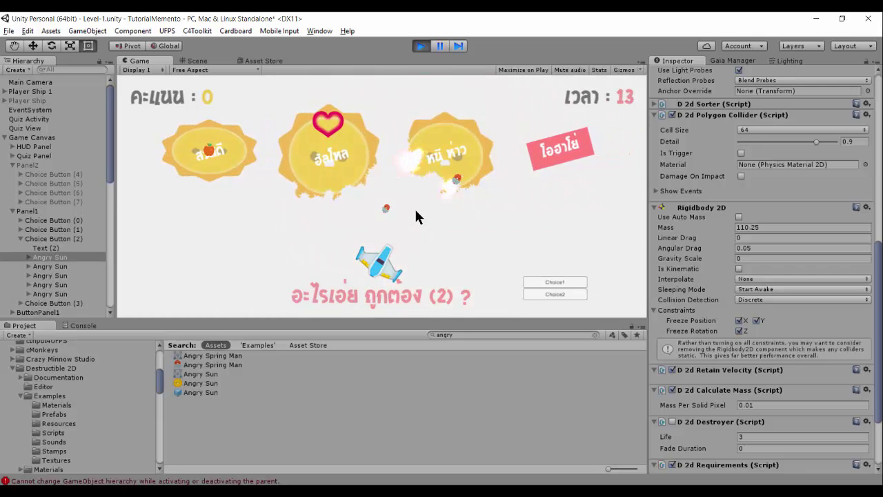
left_click(417, 46)
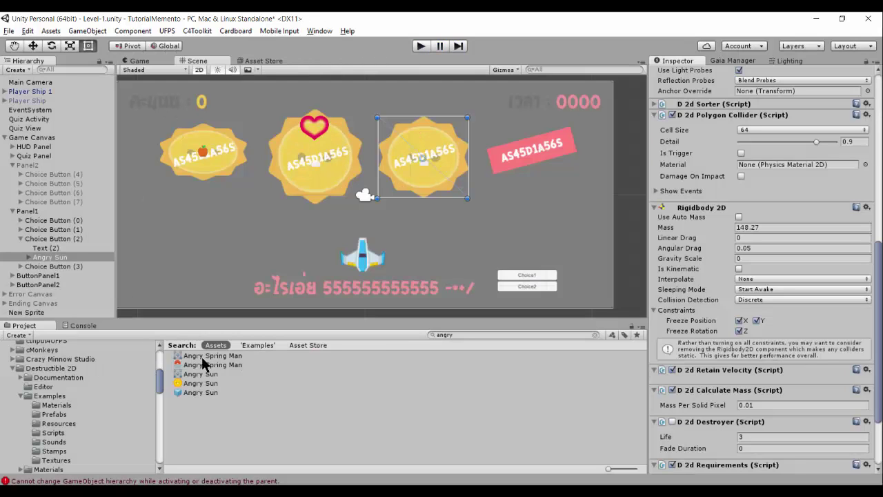
Search the project for 'rotate' and view the rotate.js script's code
left_click(455, 336)
type("ro")
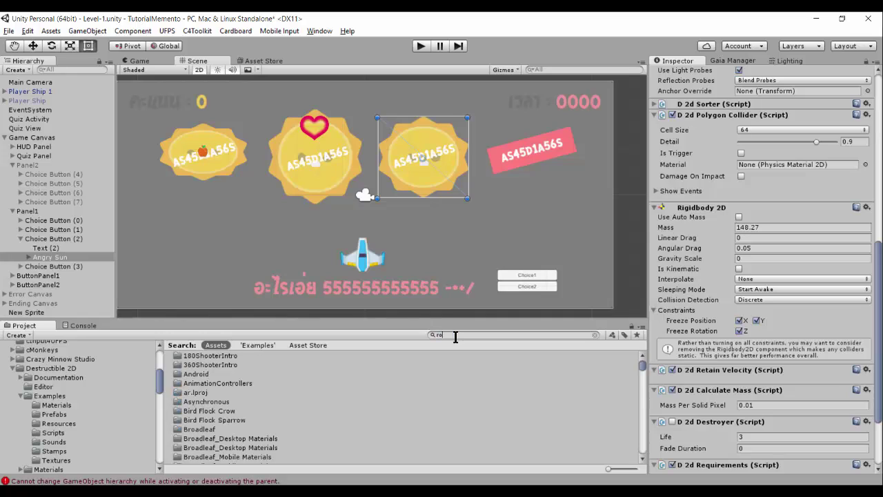
type("tate")
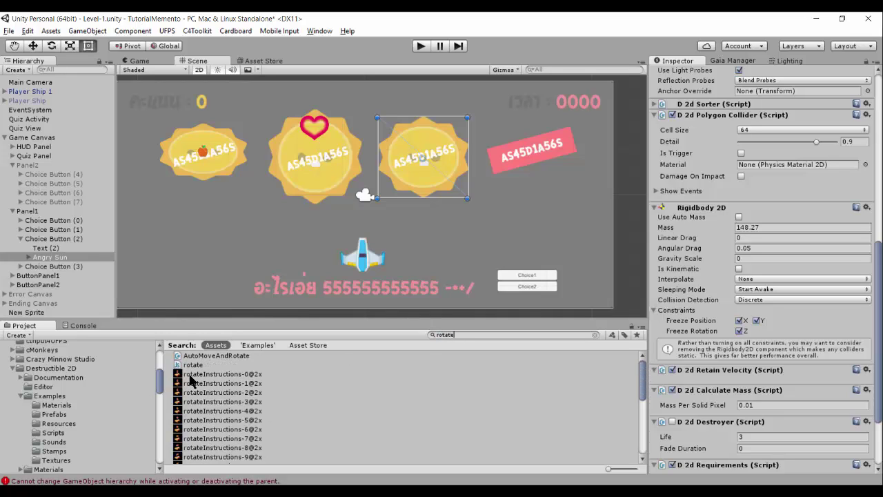
left_click(200, 365)
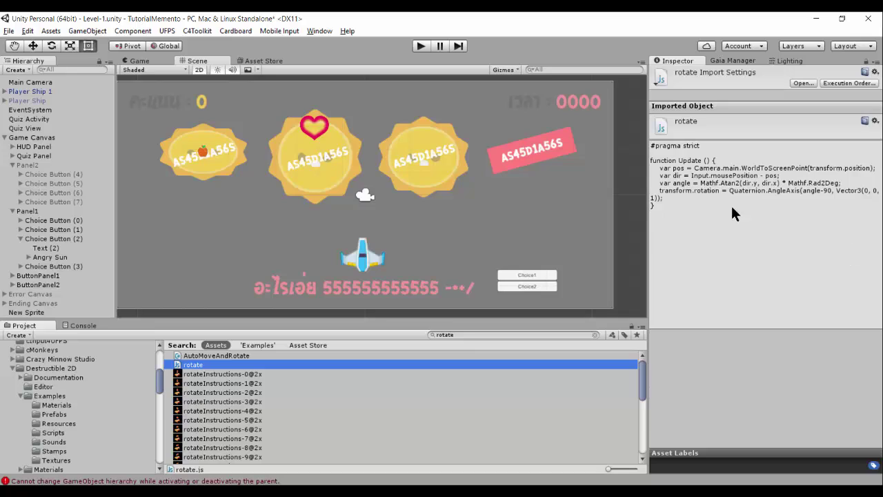
Add the Rotate script component to Player Ship 1 and play the level to test it
left_click(664, 202)
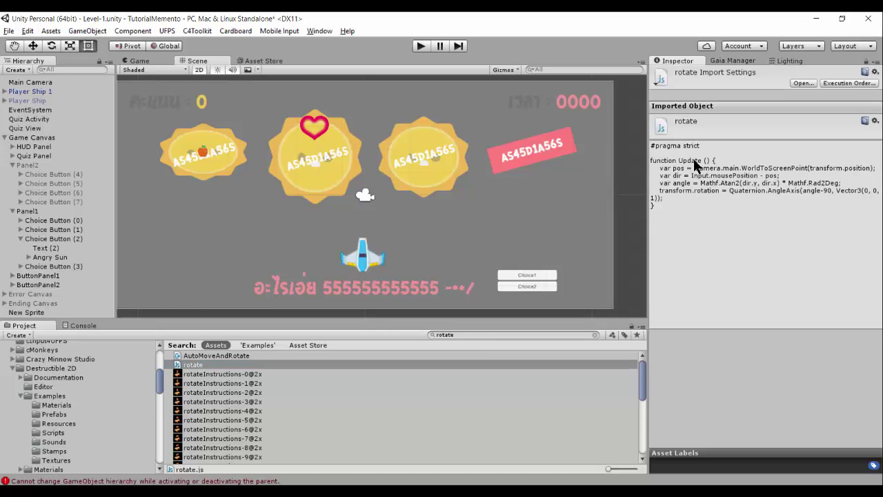
left_click(19, 91)
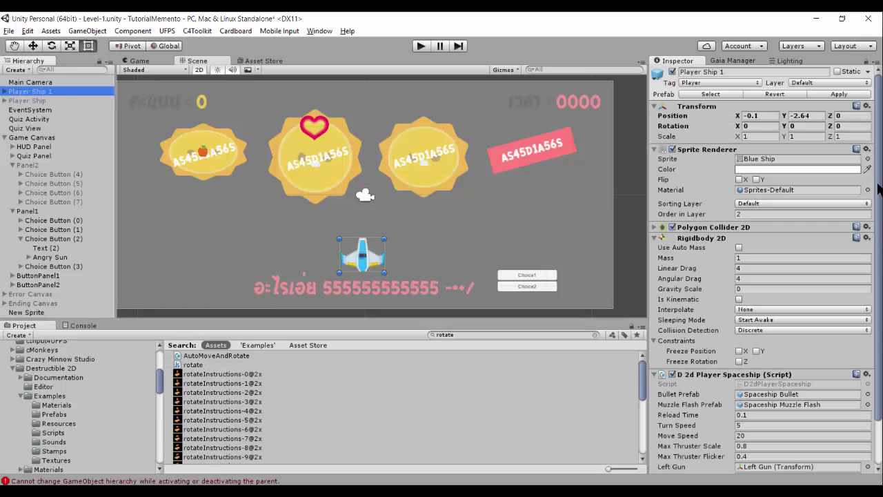
scroll(869, 192, "down", 3)
left_click(769, 466)
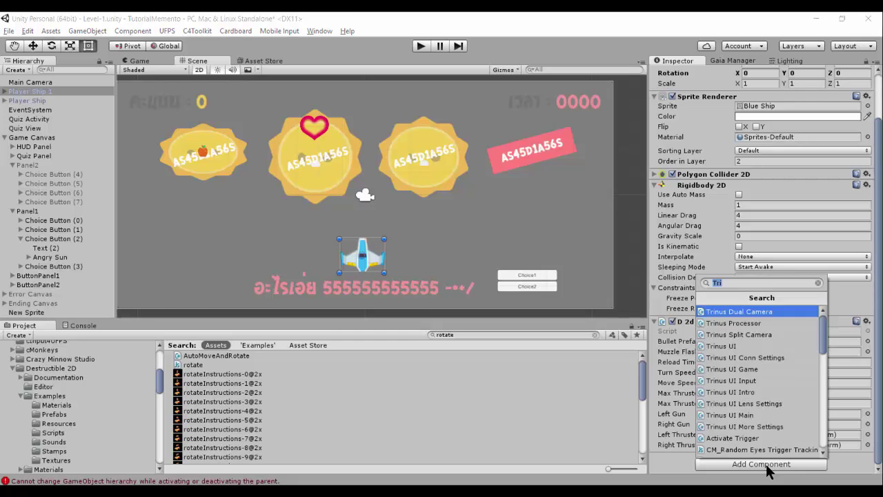
key("BackSpace")
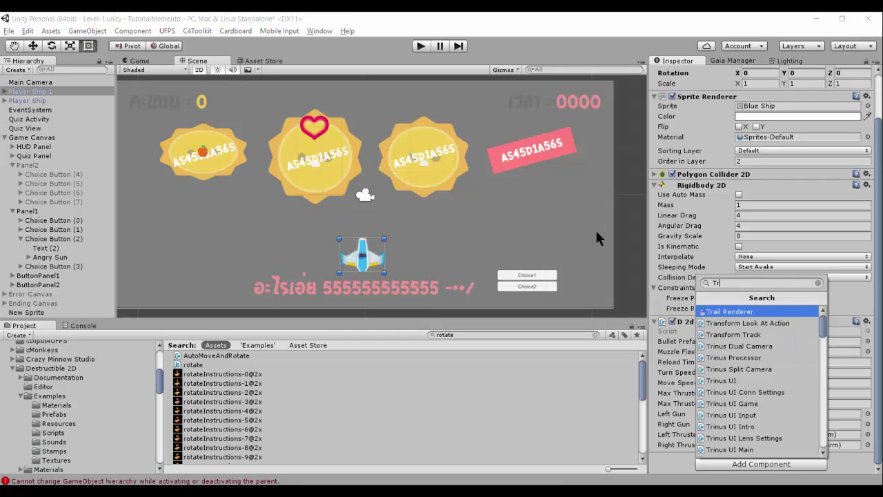
key("BackSpace")
key("BackSpace")
type("rotate")
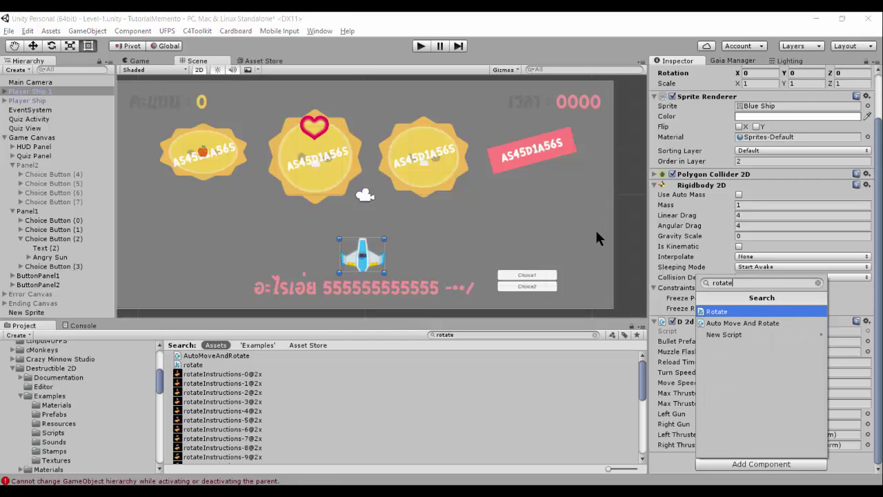
left_click(734, 308)
scroll(725, 434, "down", 2)
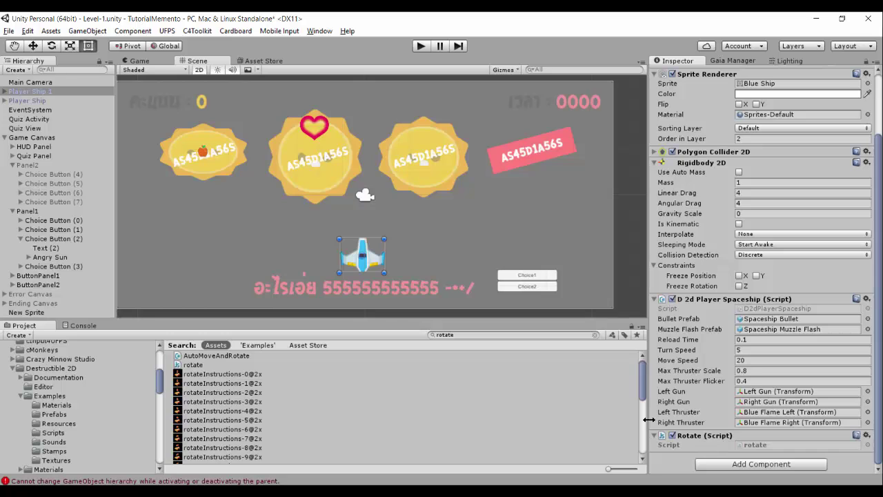
left_click(419, 46)
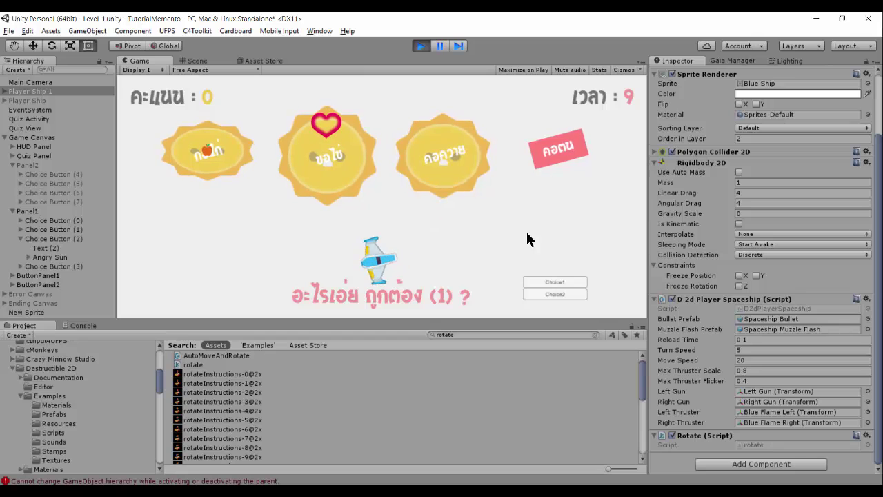
key("space")
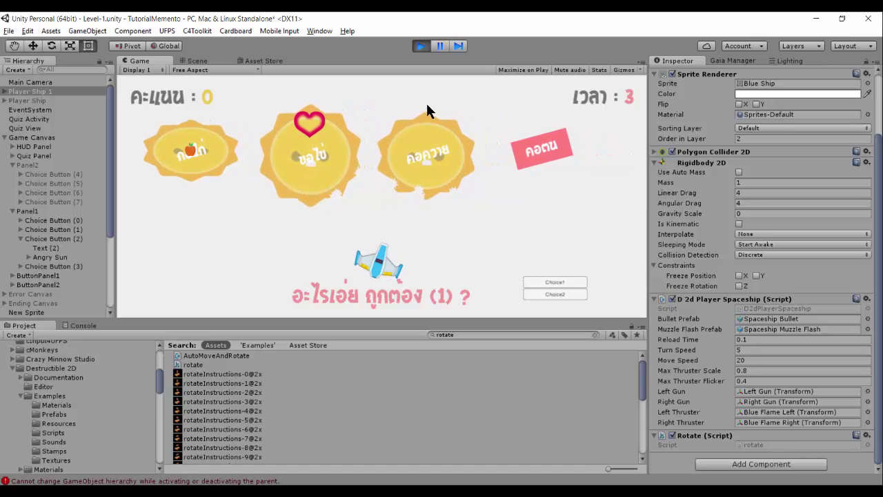
left_click(422, 46)
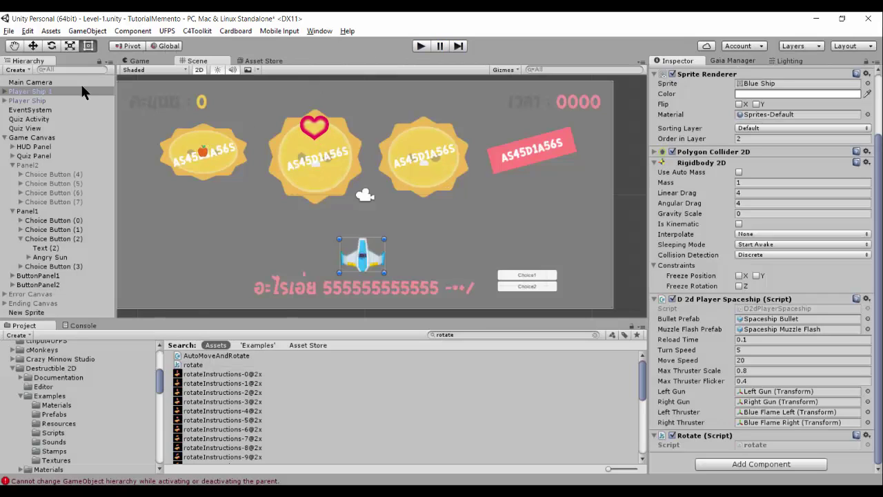
In Project Settings > Input, confirm the Jump axis uses space and alternate button mouse 0
left_click(8, 31)
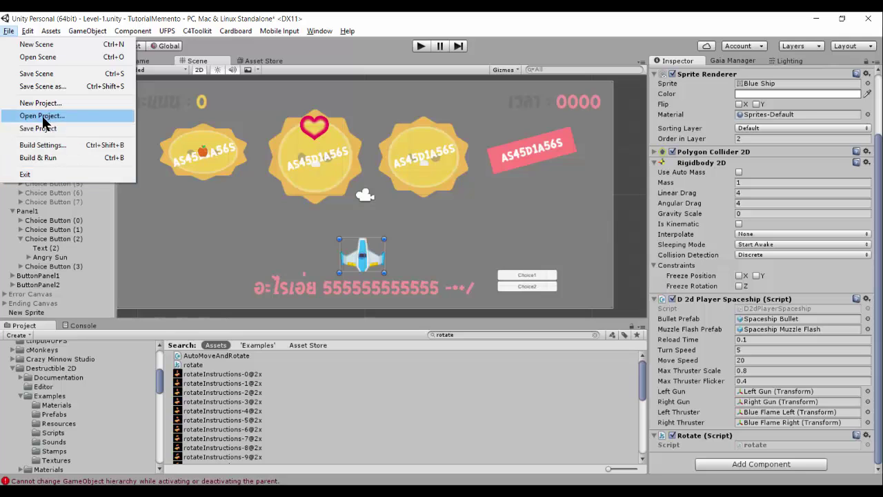
mouse_move(31, 34)
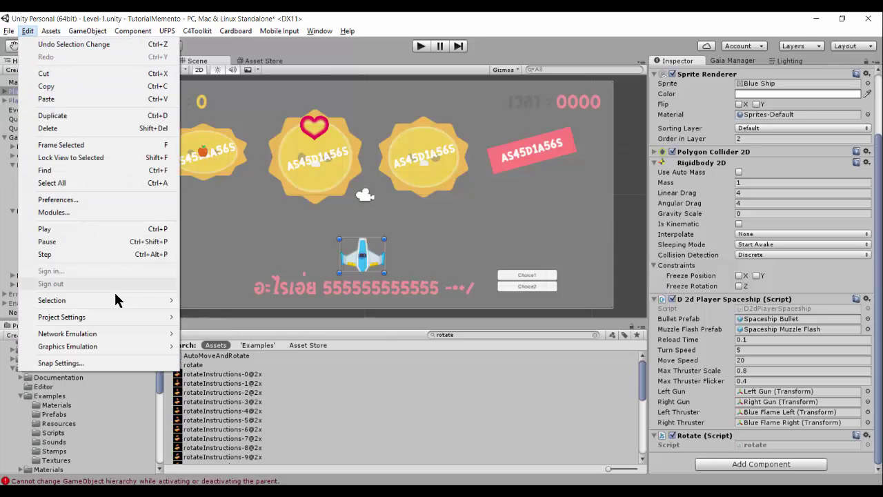
mouse_move(116, 317)
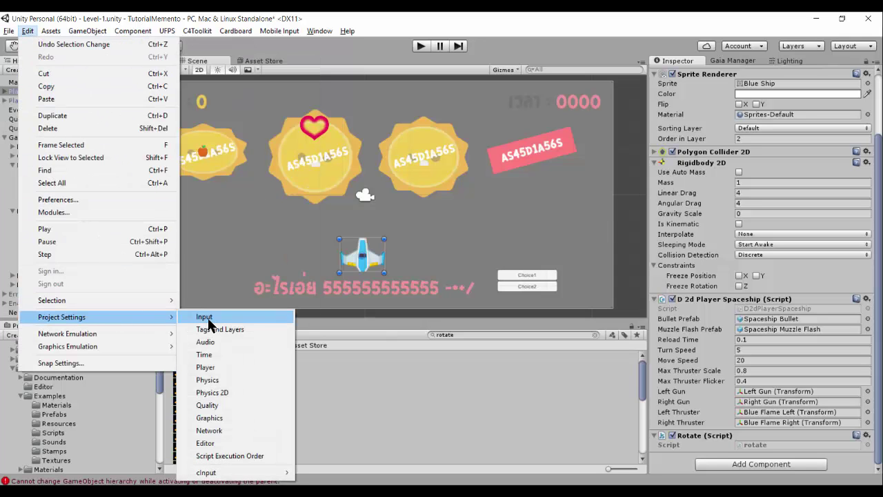
left_click(206, 317)
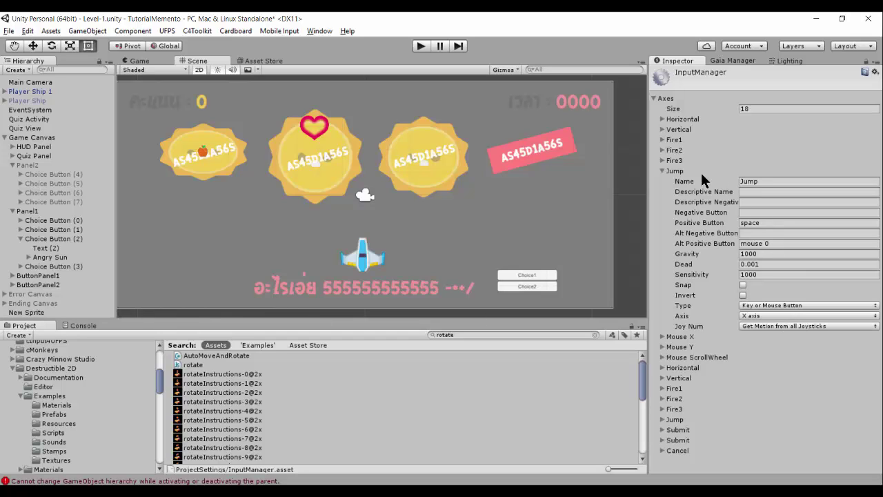
left_click(770, 223)
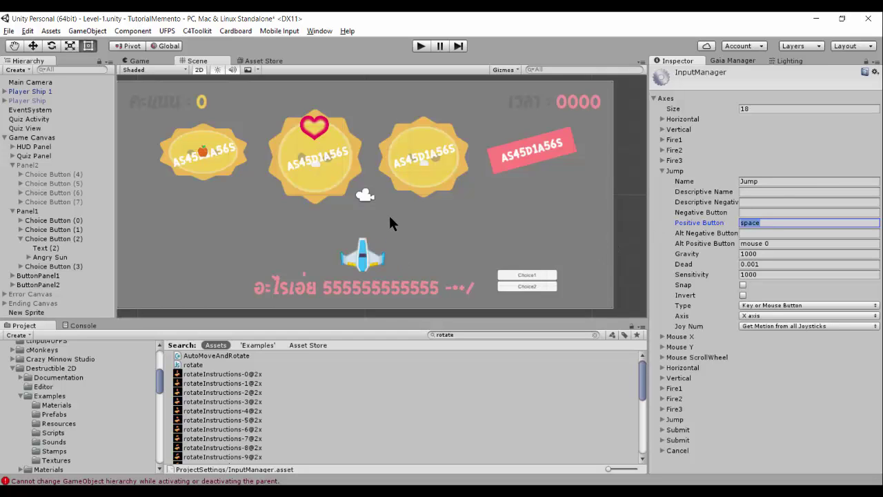
left_click(788, 243)
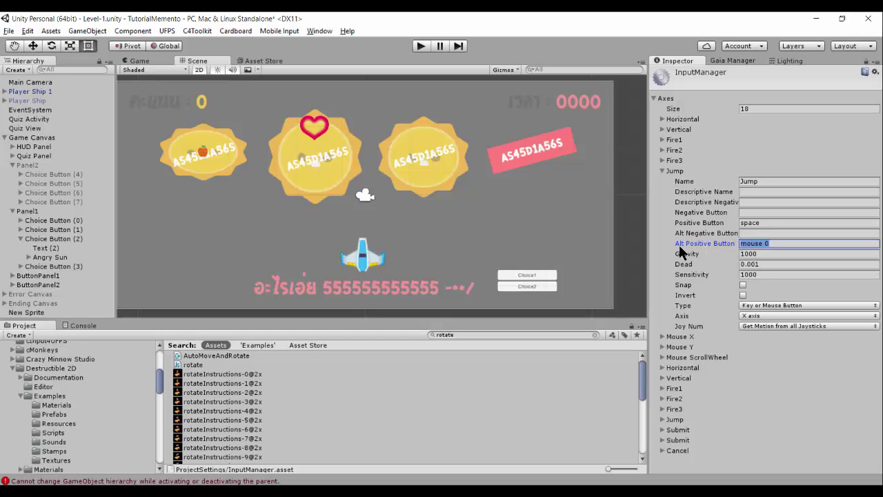
left_click(785, 245)
left_click(742, 243)
left_click(775, 245)
left_click(421, 46)
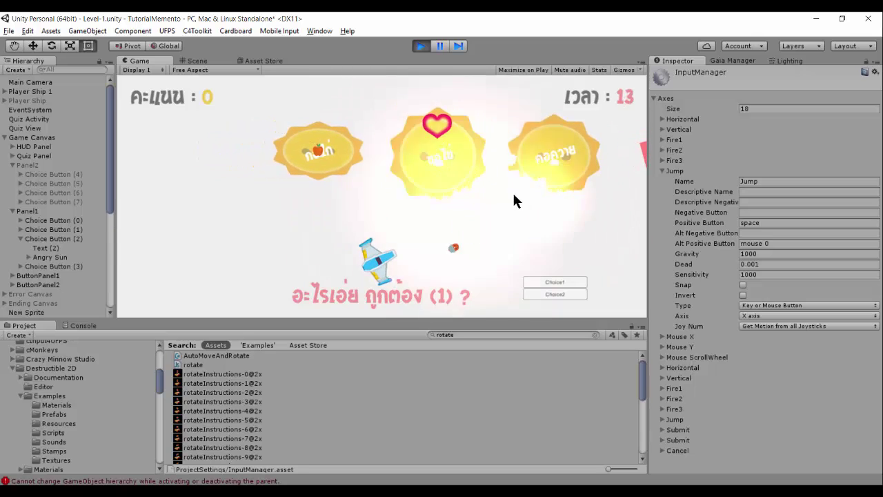
left_click(500, 141)
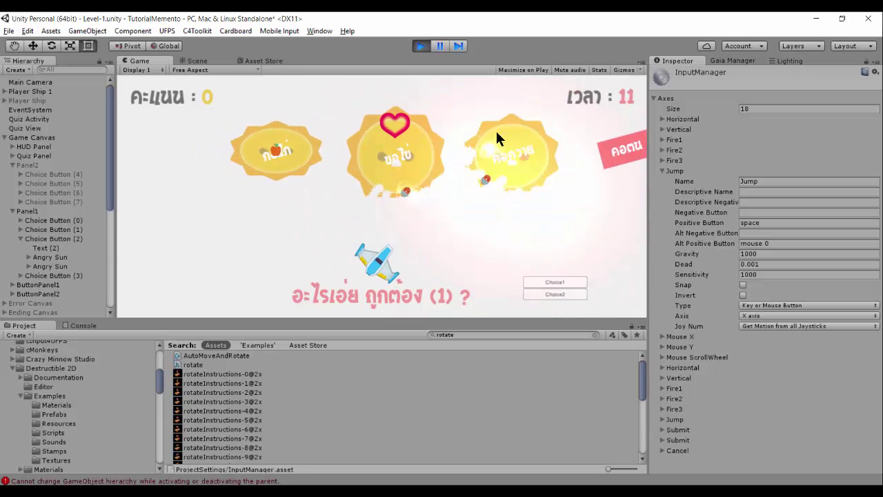
left_click(261, 141)
left_click(242, 142)
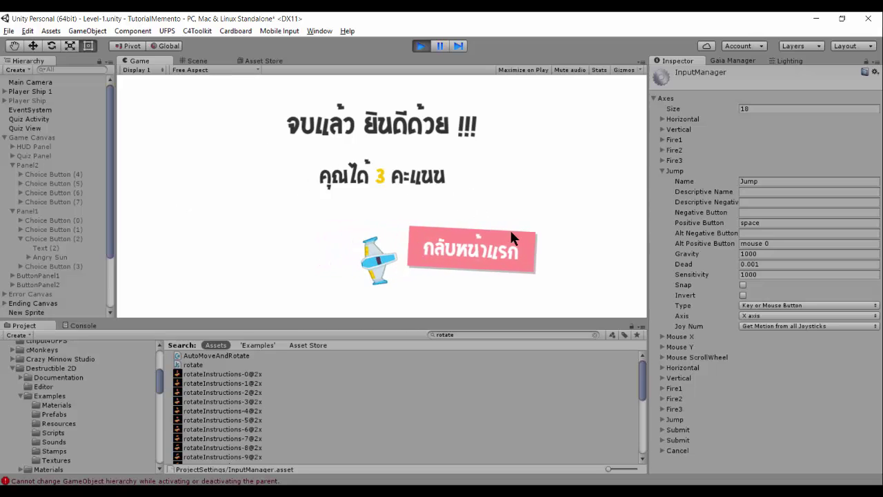
left_click(501, 239)
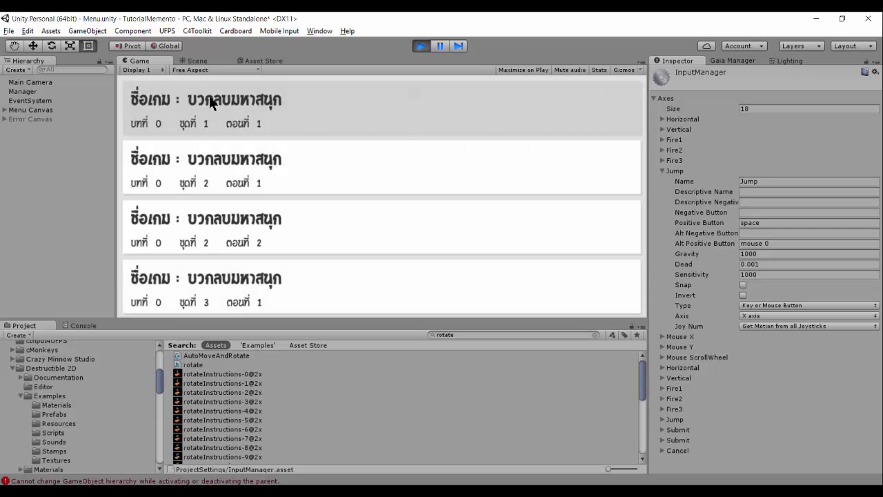
left_click(209, 97)
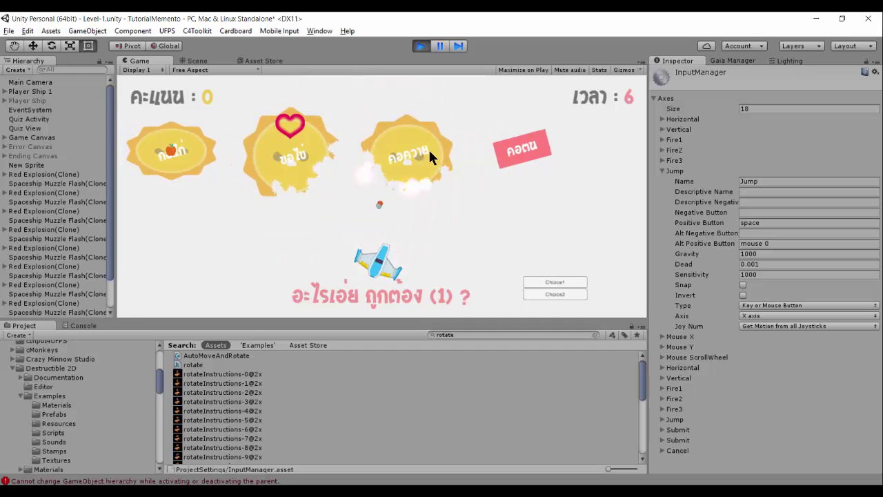
left_click(416, 47)
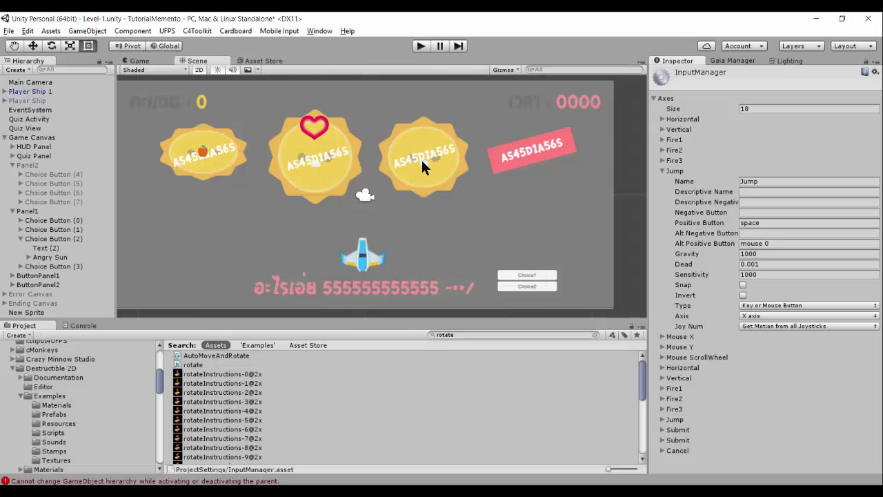
Find the Heart sprite, place it on the third sun, and parent it under Choice Button (2)
left_click(456, 336)
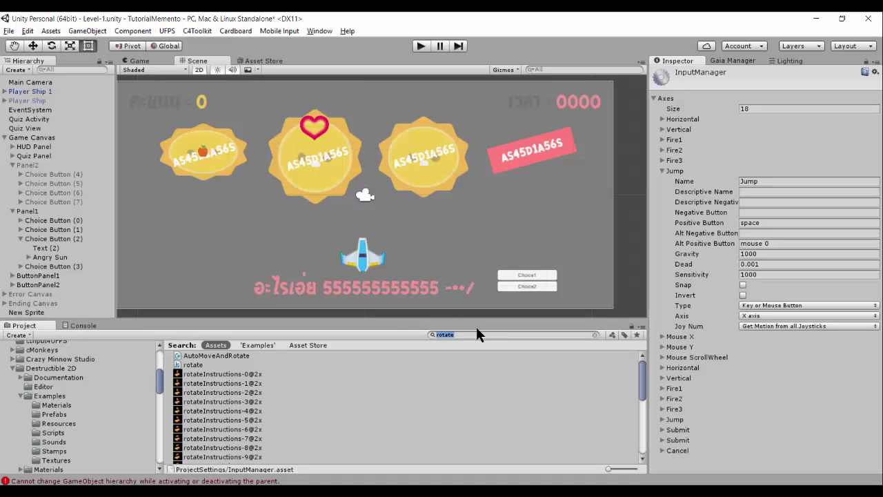
type("hear")
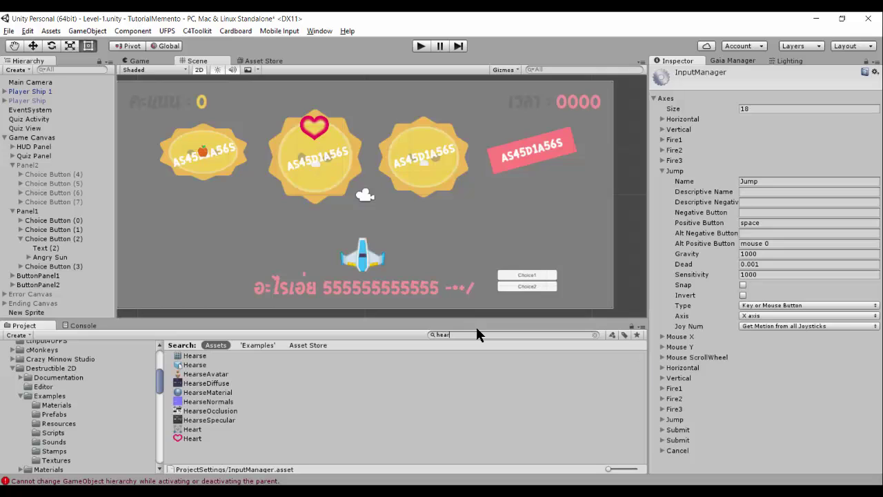
type("t")
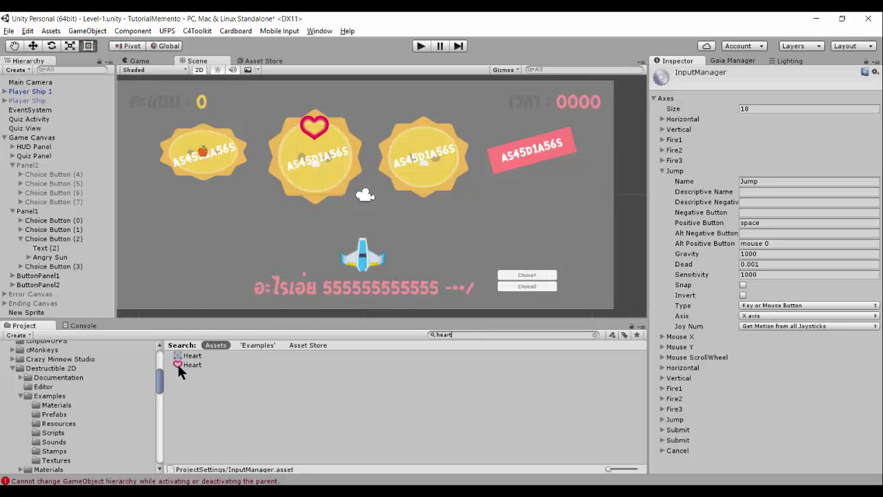
mouse_move(183, 362)
left_mouse_down()
mouse_move(422, 137)
mouse_move(424, 166)
mouse_move(423, 137)
left_mouse_up()
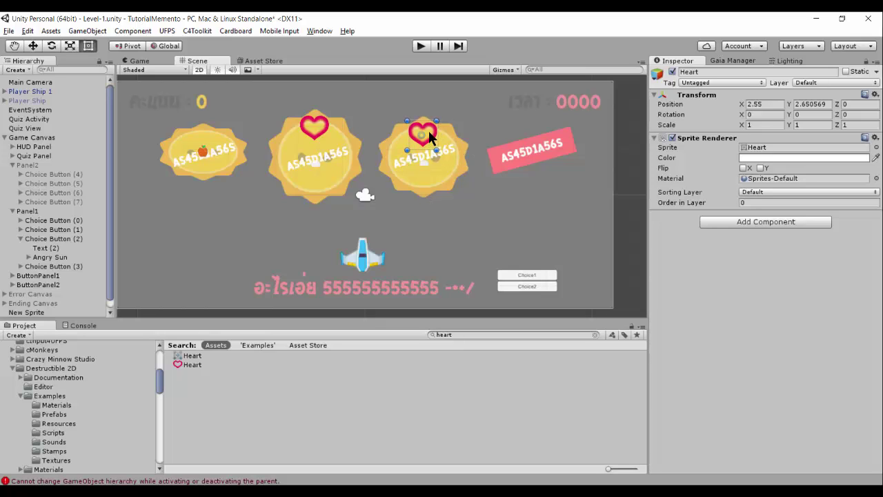
left_click_drag(429, 134, 431, 135)
scroll(104, 283, "down", 1)
left_click_drag(18, 314, 76, 236)
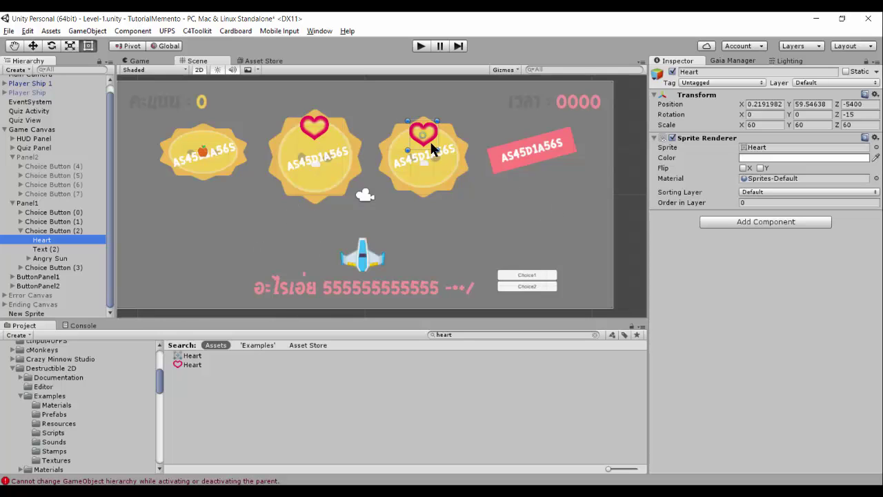
Make the heart a Dynamic Splittable D2d Destructible from the Sprite Renderer menu and show its events
left_click(875, 137)
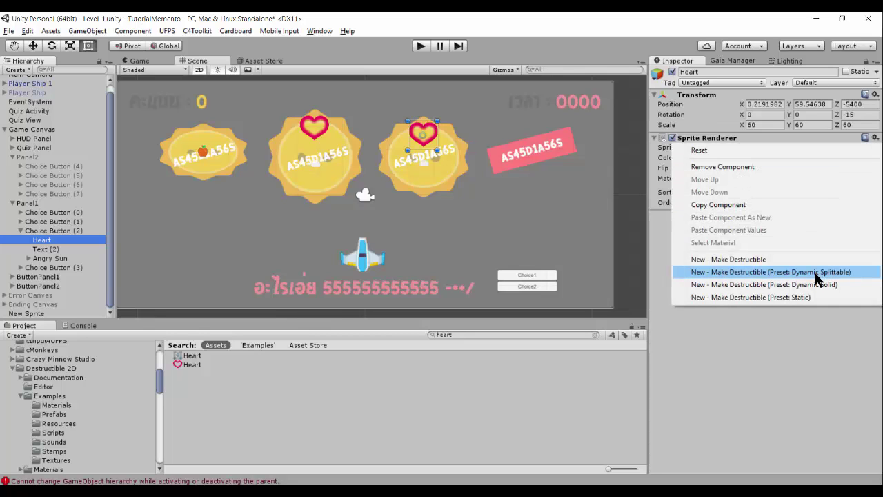
left_click(769, 272)
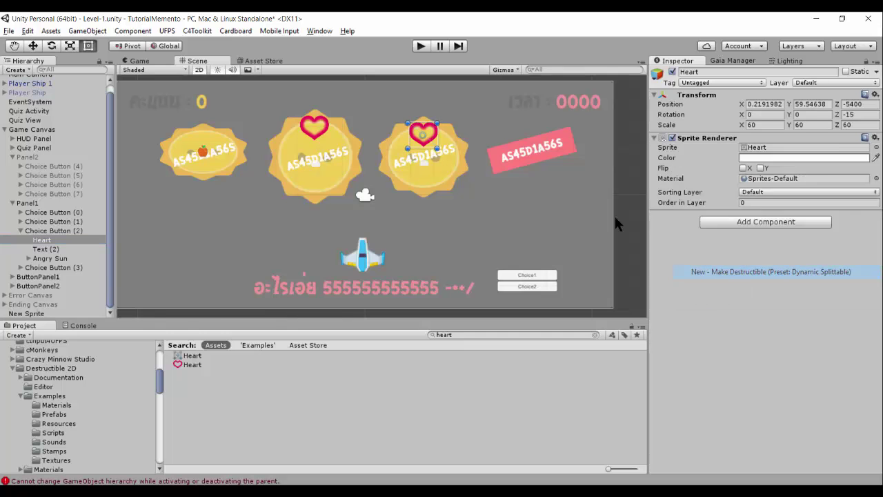
mouse_move(877, 193)
left_mouse_down()
mouse_move(876, 385)
mouse_move(879, 263)
left_mouse_up()
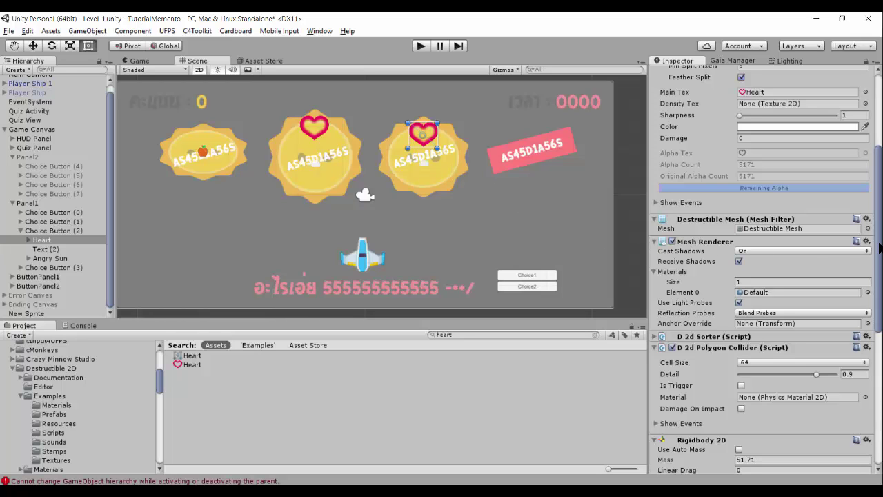
scroll(878, 249, "up", 5)
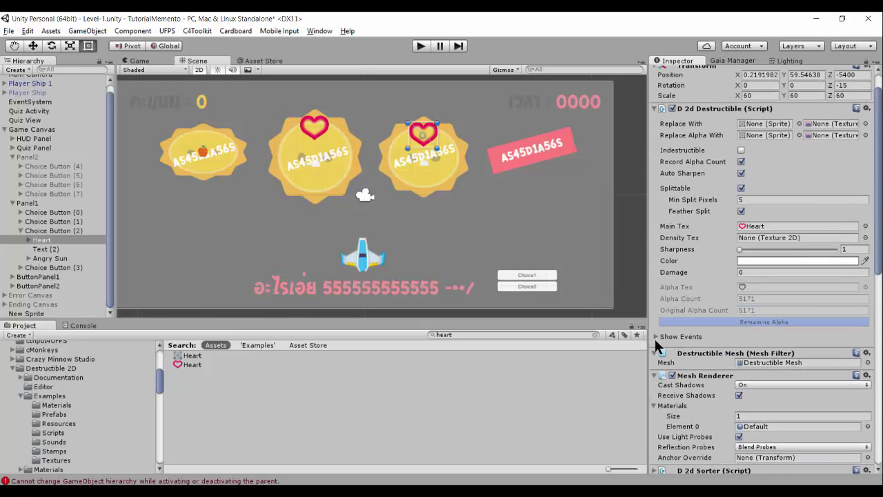
left_click(655, 336)
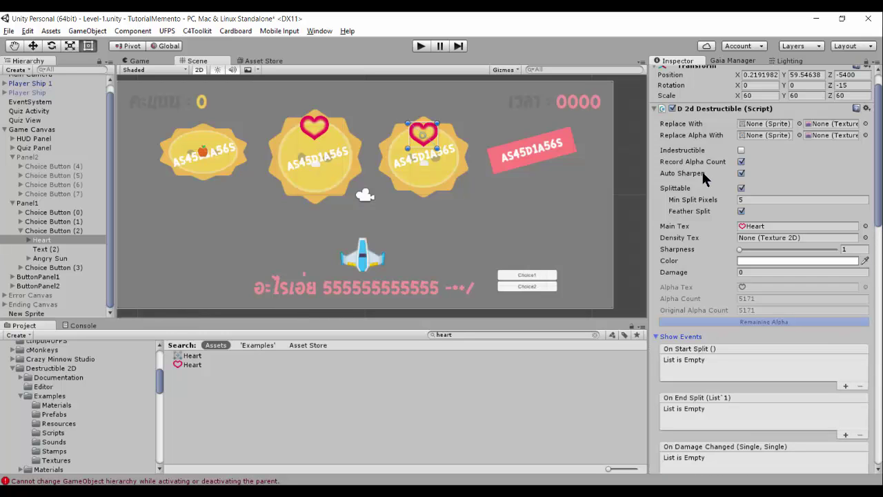
scroll(703, 178, "down", 5)
scroll(720, 191, "down", 1)
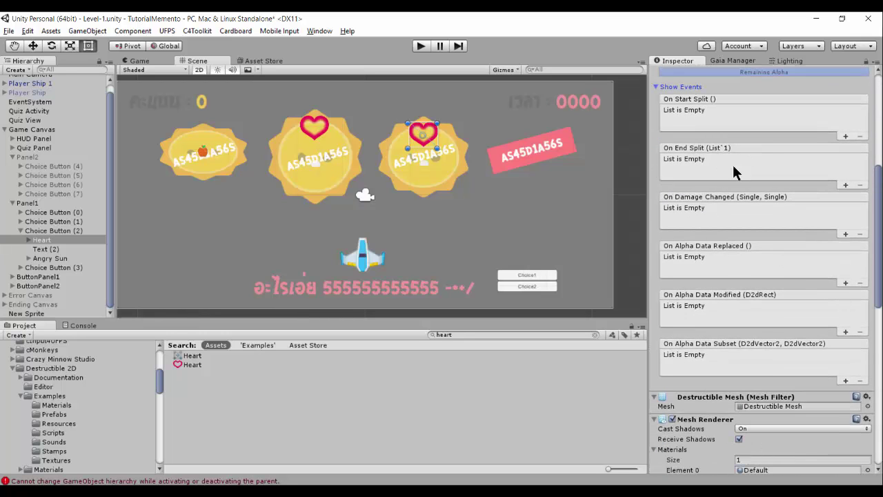
scroll(704, 182, "up", 1)
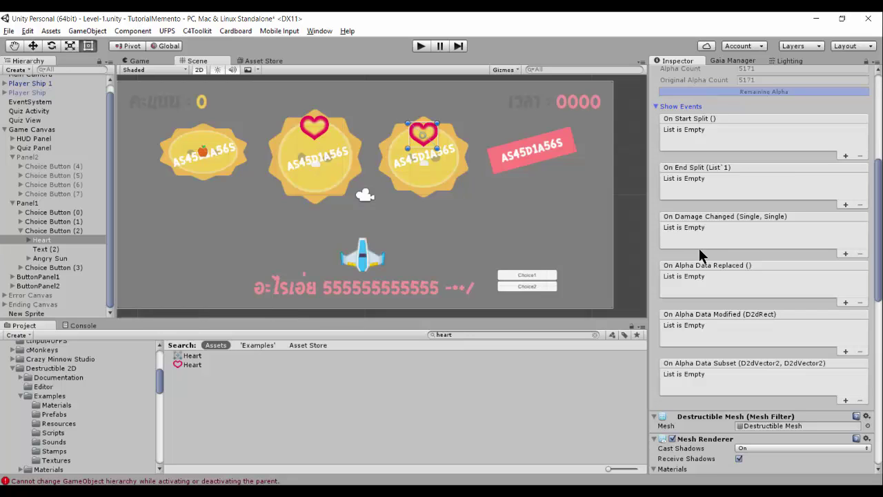
Add an On Damage Changed listener targeting Quiz Activity that calls QuizChoiceActivity.NotifySubmitEvent with 2
left_click(844, 253)
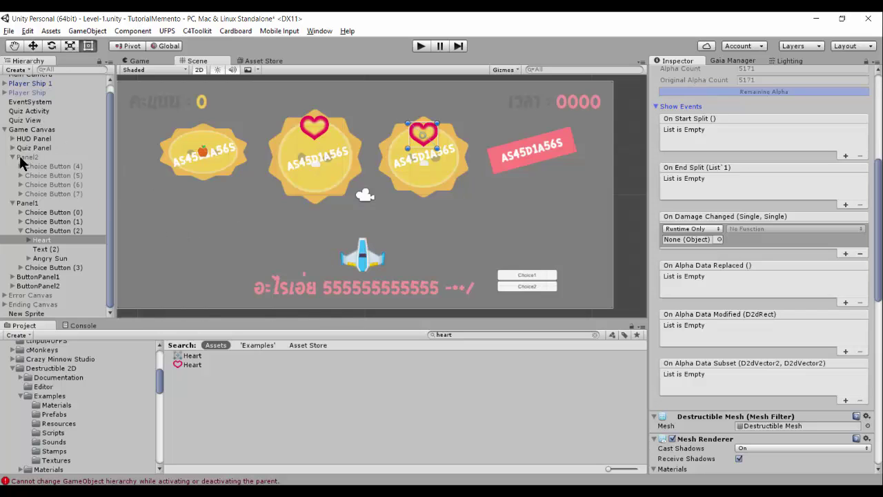
left_click_drag(32, 113, 686, 239)
left_click(793, 229)
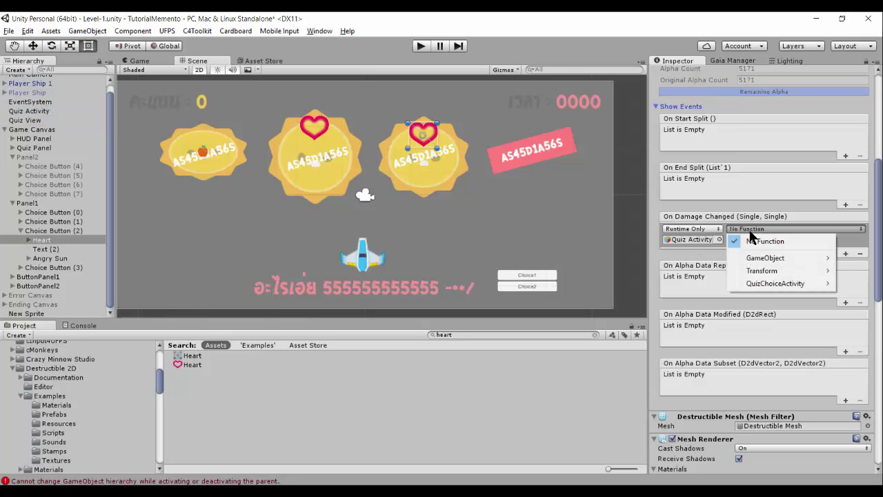
mouse_move(774, 283)
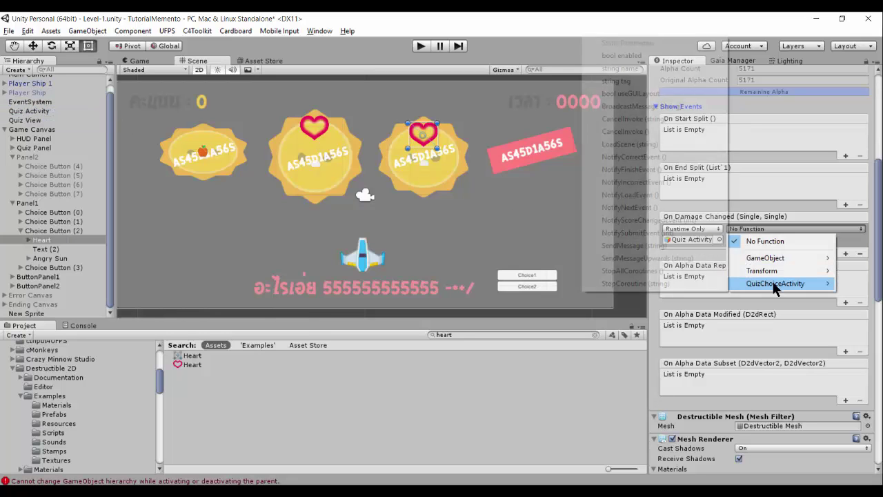
left_click(657, 232)
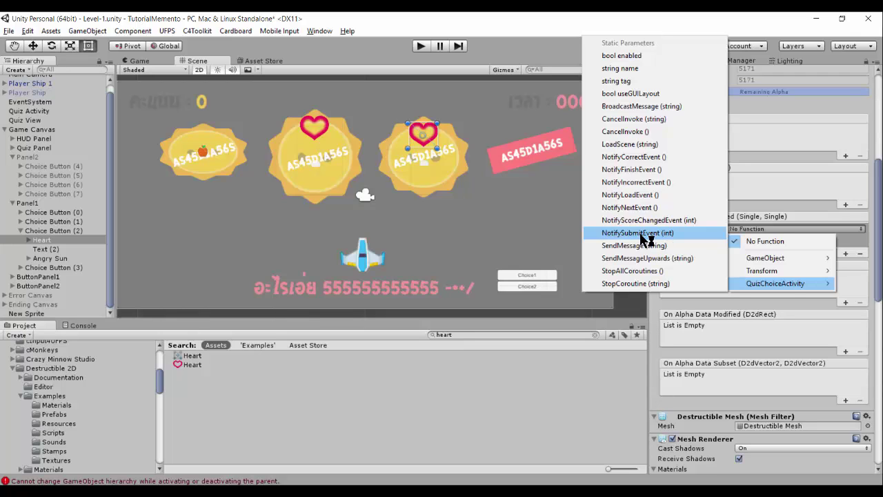
left_click(643, 234)
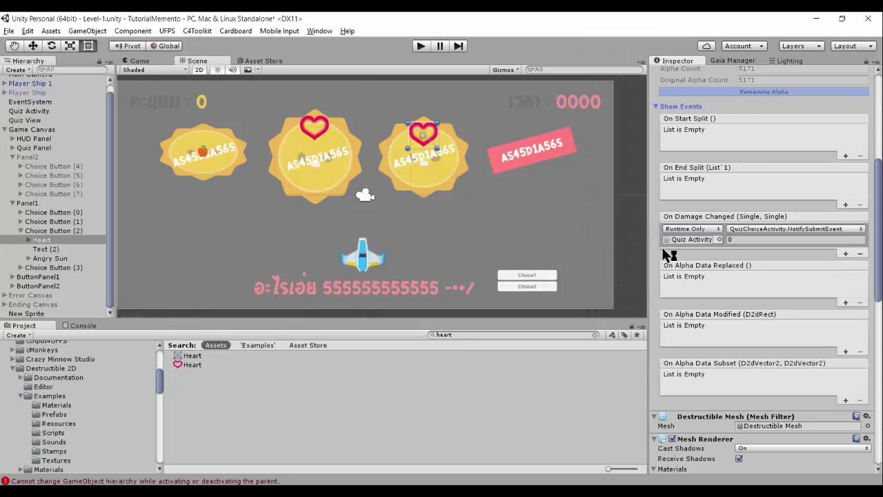
left_click(742, 239)
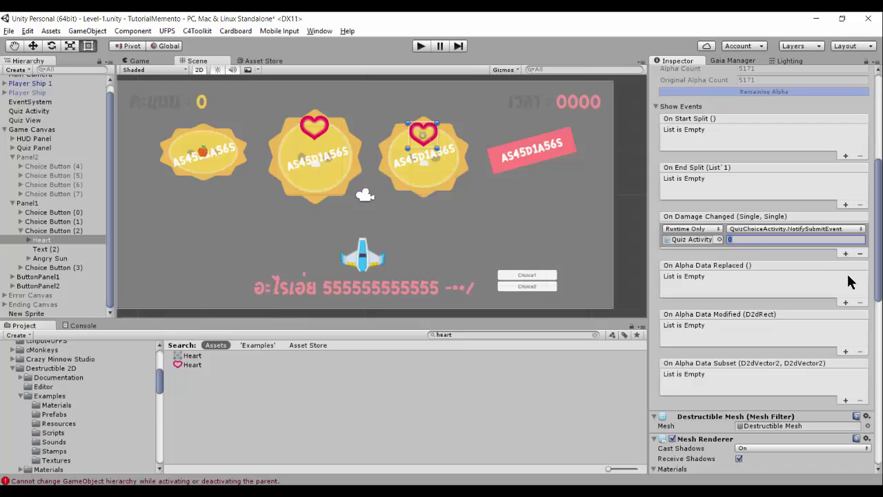
type("2")
left_click(418, 48)
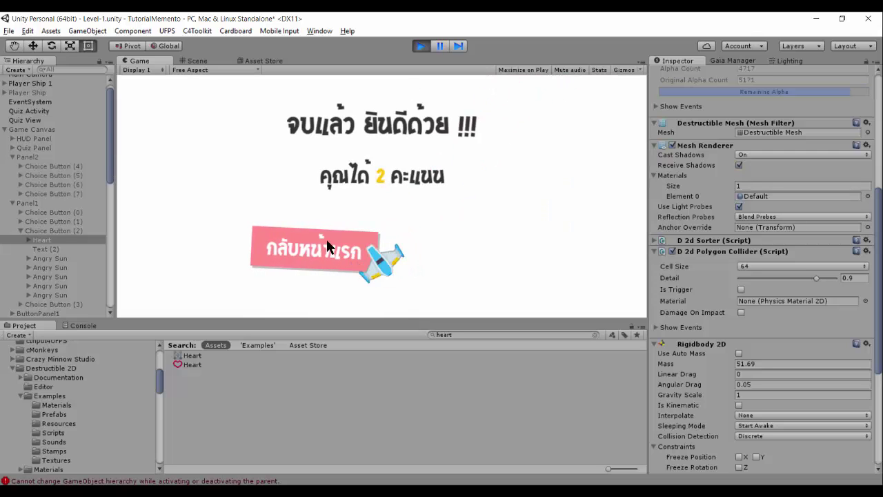
left_click(326, 236)
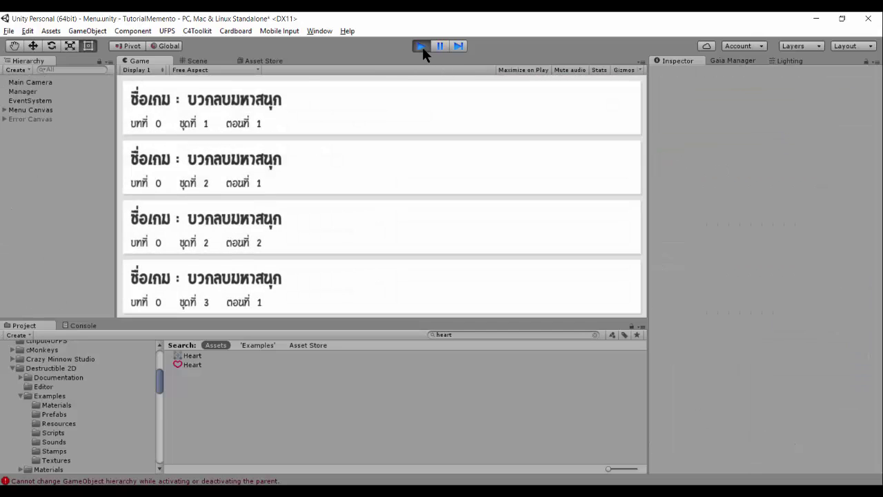
left_click(421, 46)
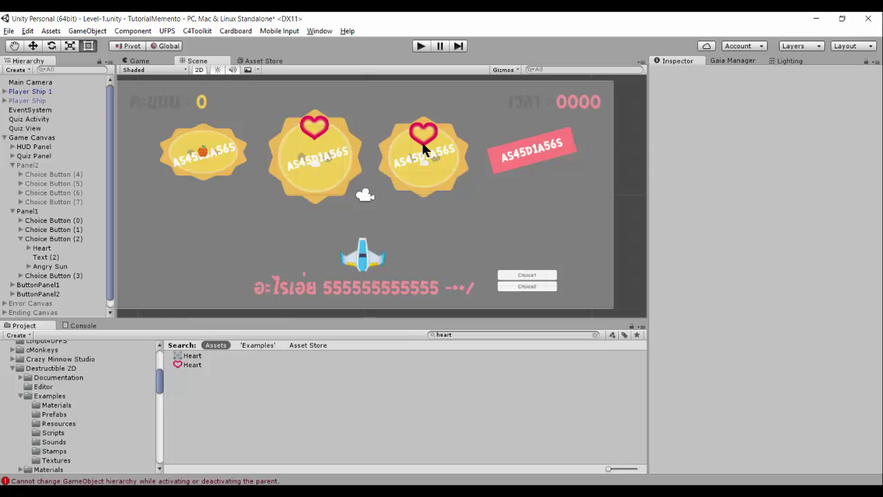
Set the heart's Rigidbody 2D gravity scale to 0 and freeze its position and rotation
left_click(41, 248)
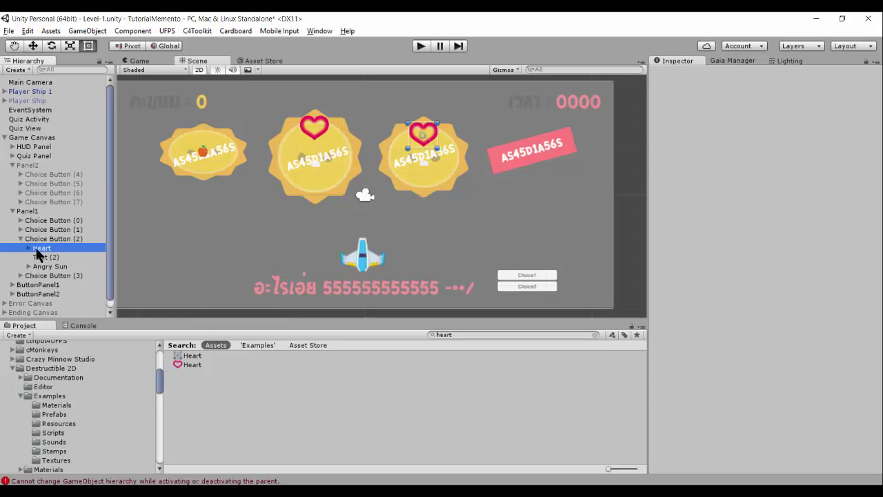
scroll(878, 252, "down", 1)
scroll(878, 251, "down", 5)
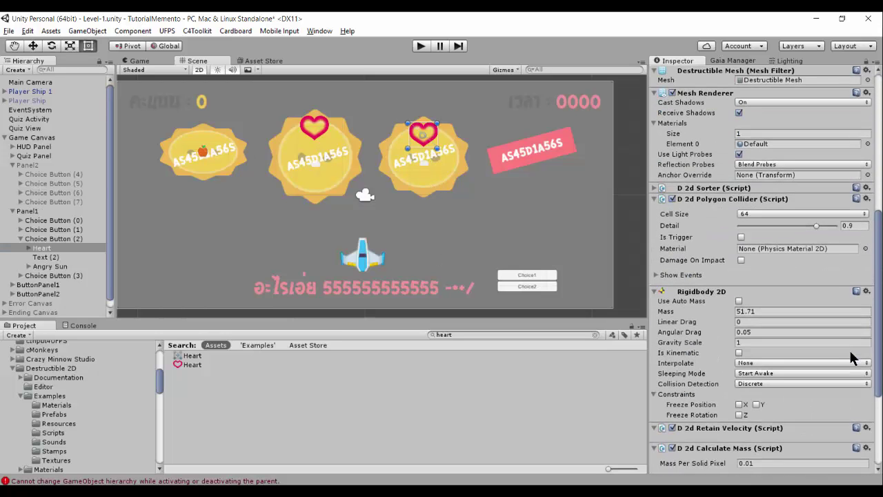
left_click(750, 343)
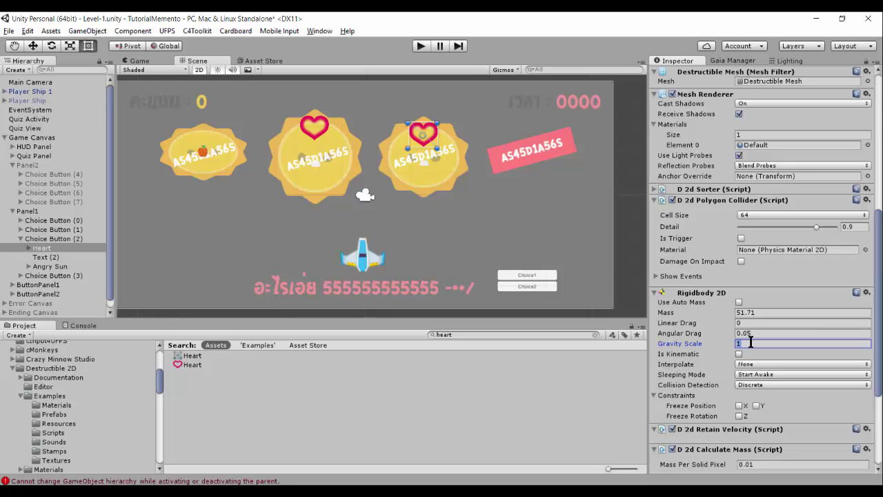
type("0")
left_click(738, 405)
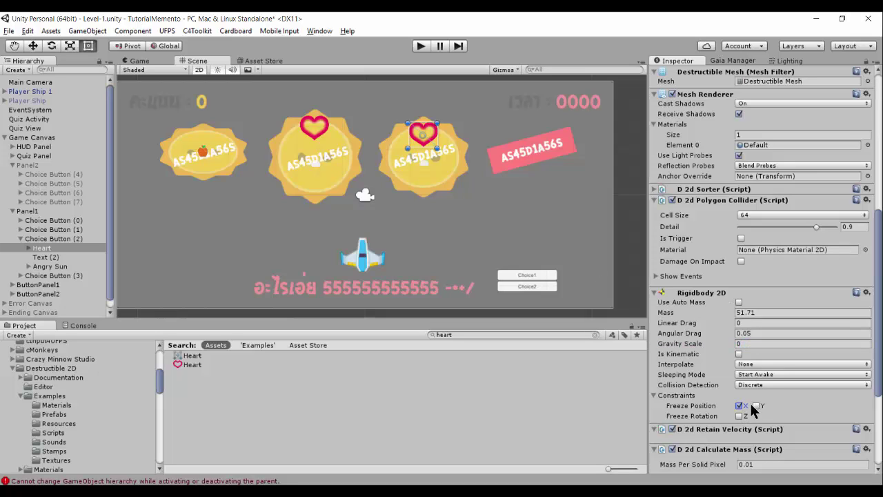
left_click(739, 415)
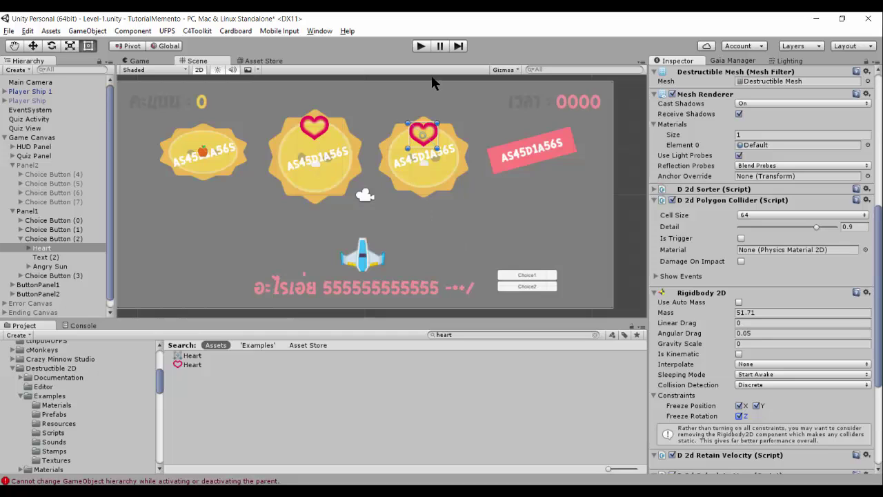
Move Player Ship 1 to the right, then play-test by shooting the third sun
left_click(32, 91)
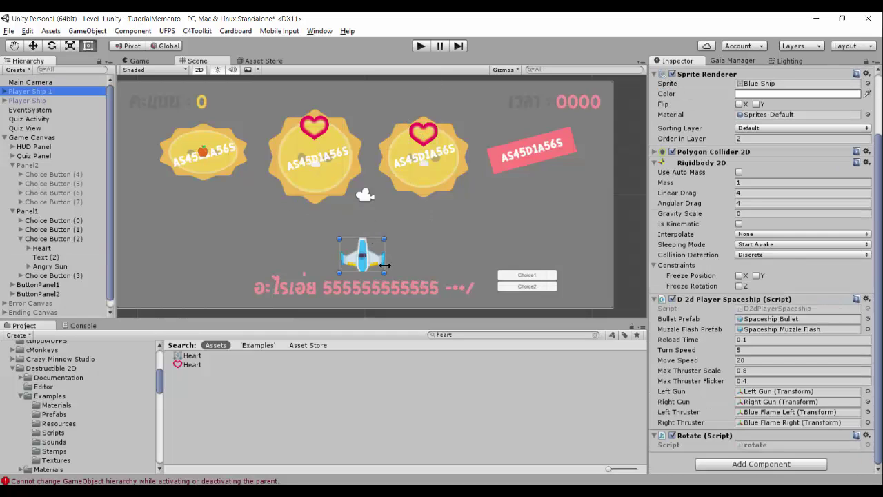
left_click_drag(369, 261, 430, 254)
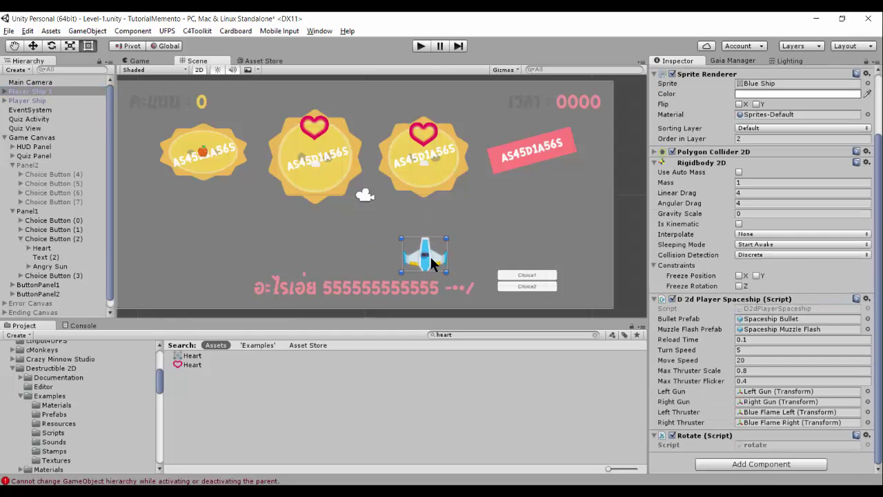
left_click(422, 45)
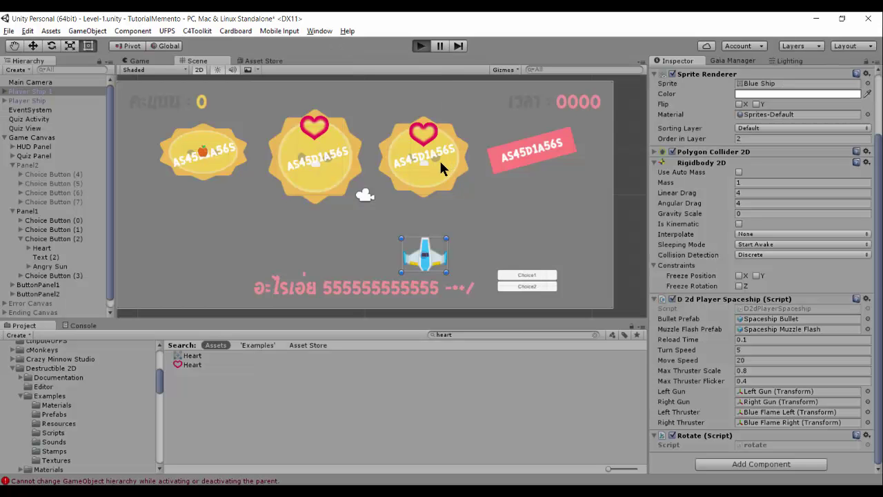
left_click(483, 157)
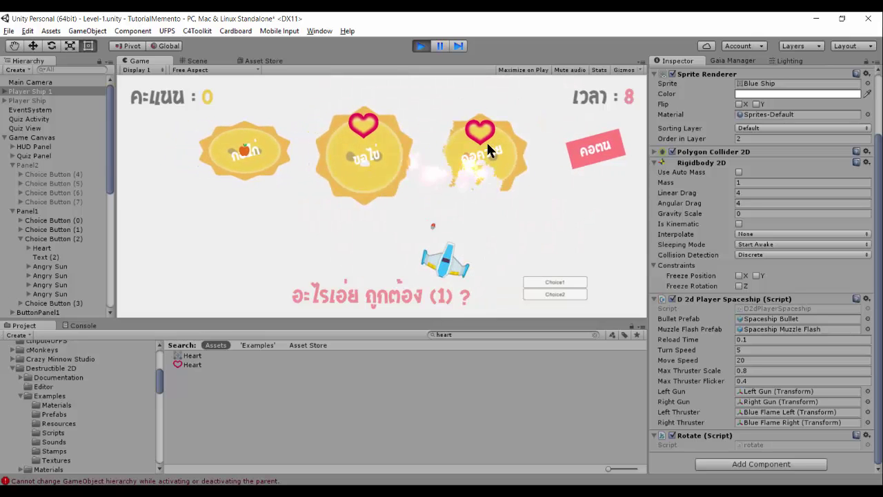
left_click(424, 48)
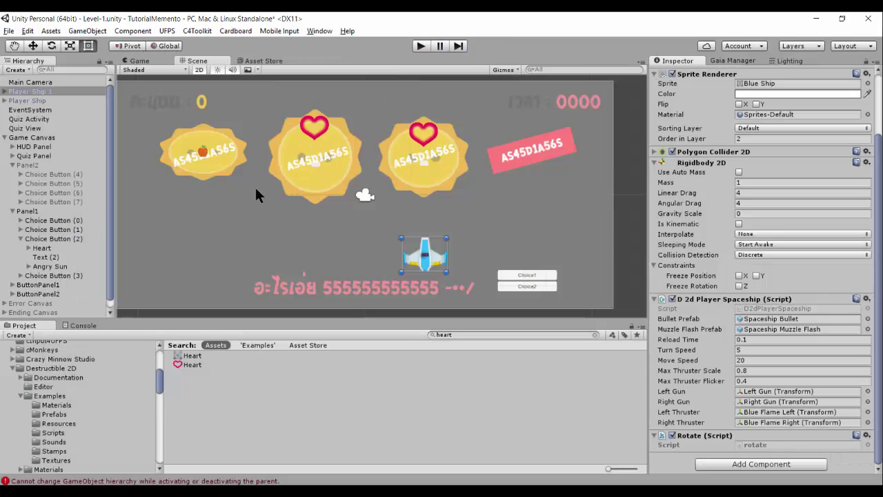
Raise the ship's Right Gun and Left Gun to its nose, then play the quiz again
left_click(5, 91)
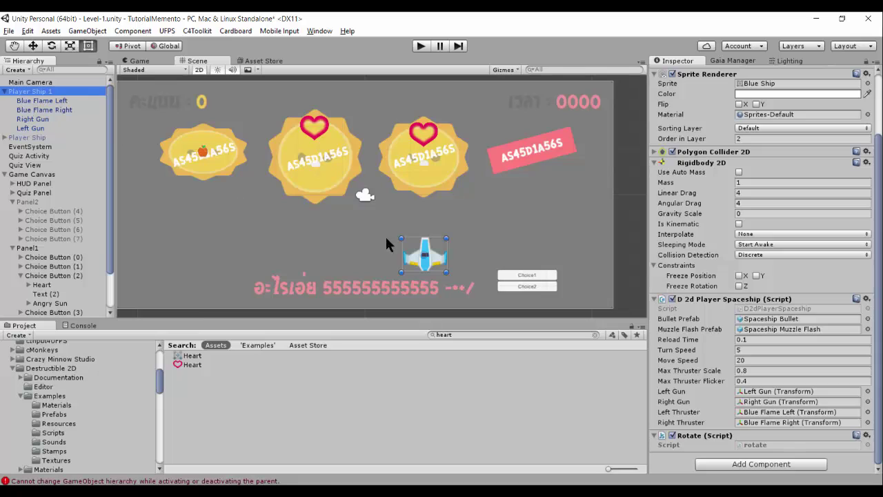
left_click(35, 118)
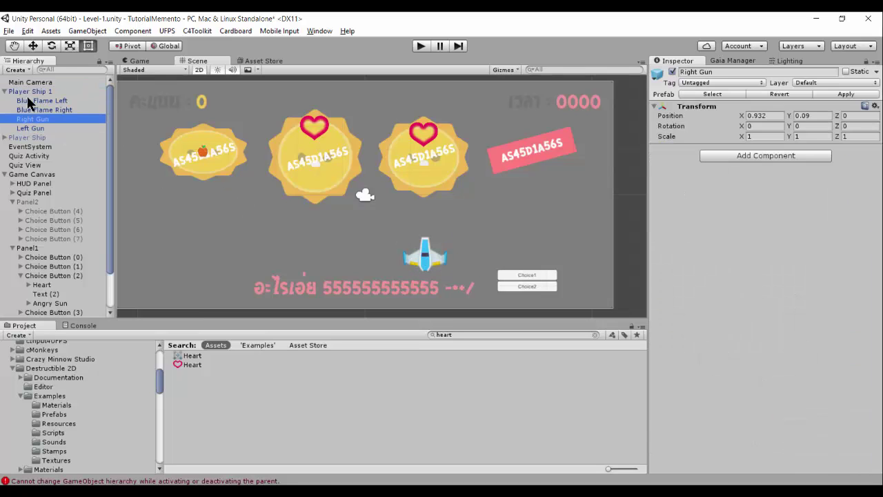
left_click(32, 45)
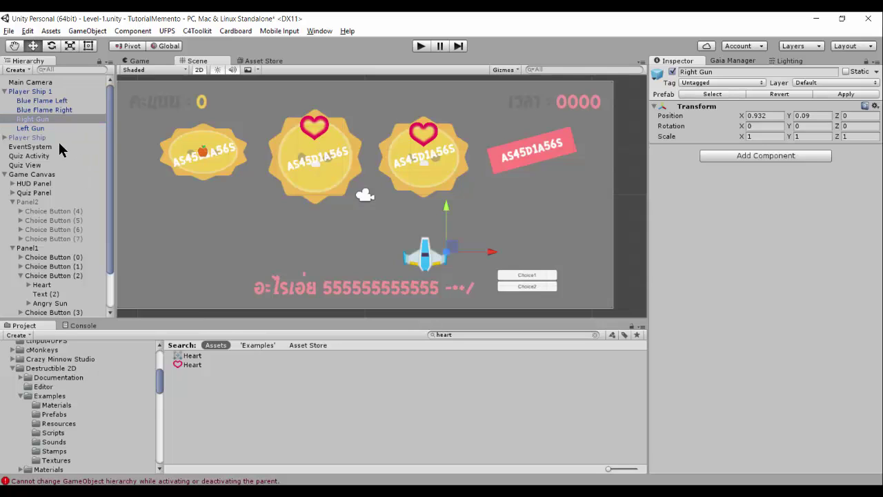
left_click_drag(444, 216, 442, 197)
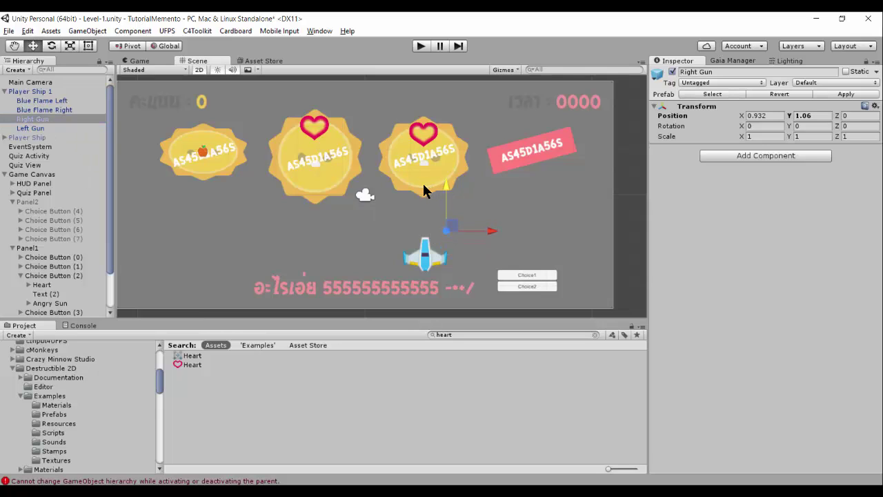
left_click_drag(491, 230, 475, 230)
left_click(27, 129)
mouse_move(407, 222)
left_mouse_down()
mouse_move(425, 213)
mouse_move(467, 233)
left_mouse_up()
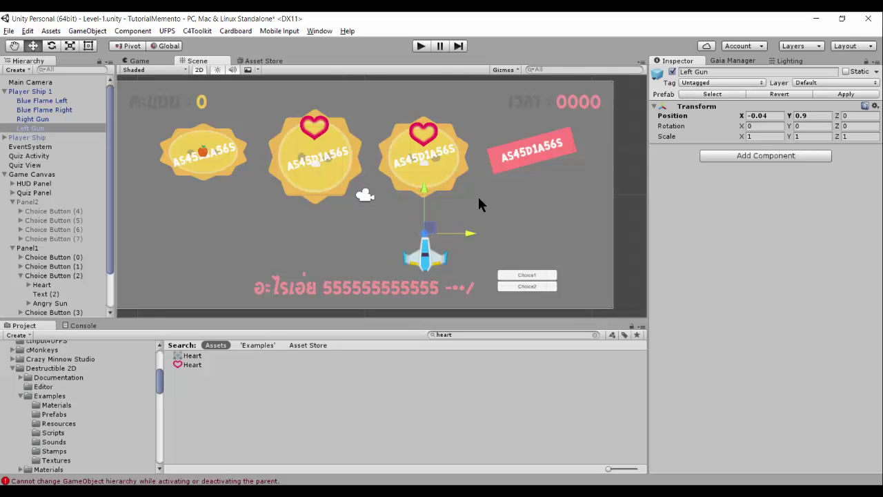
left_click(421, 45)
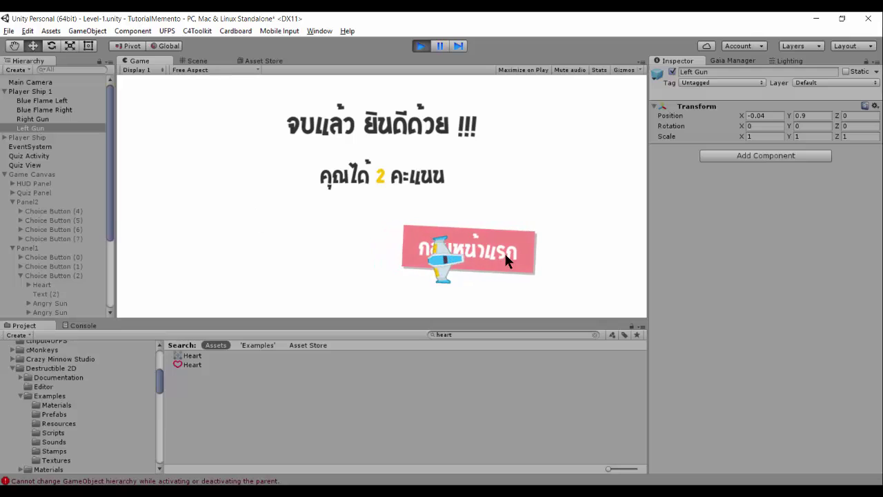
Restart the first game from the menu, shoot the third sun twice, stop playing, and select Panel1
left_click(498, 238)
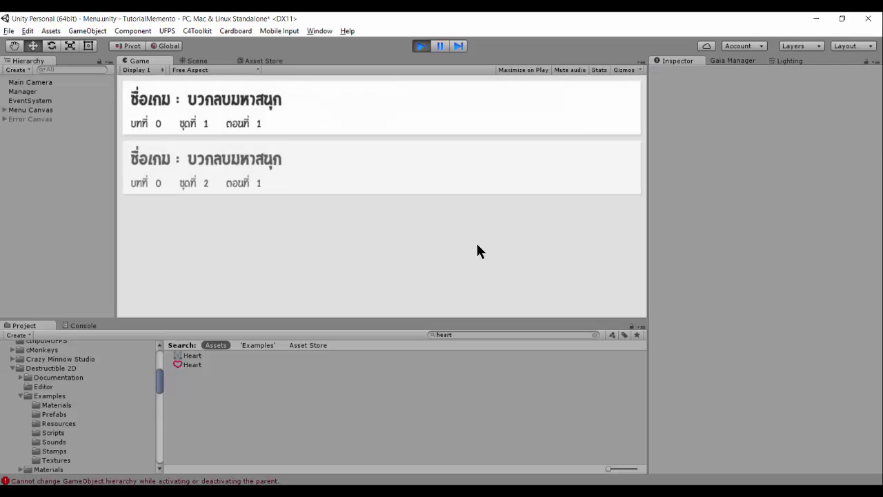
left_click(322, 87)
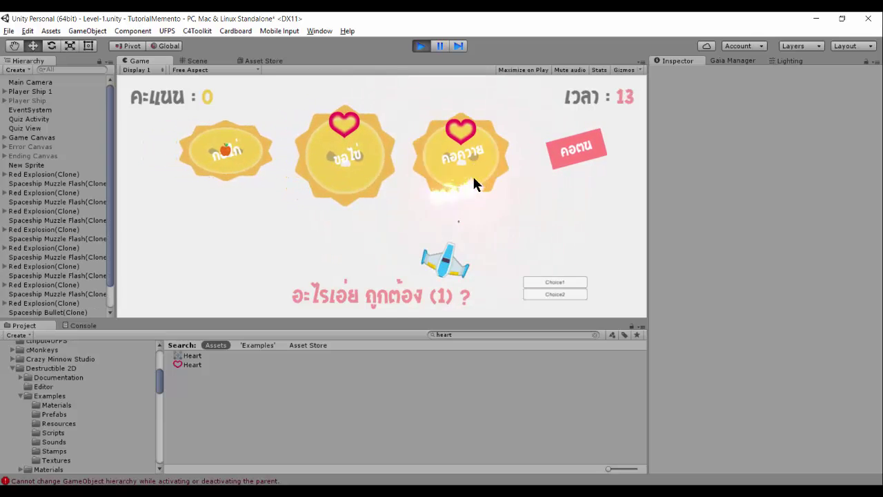
left_click(525, 163)
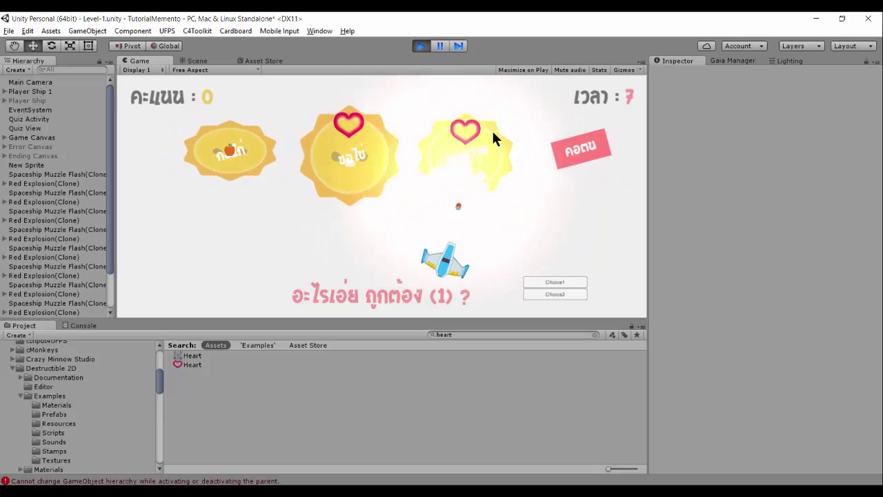
left_click(531, 141)
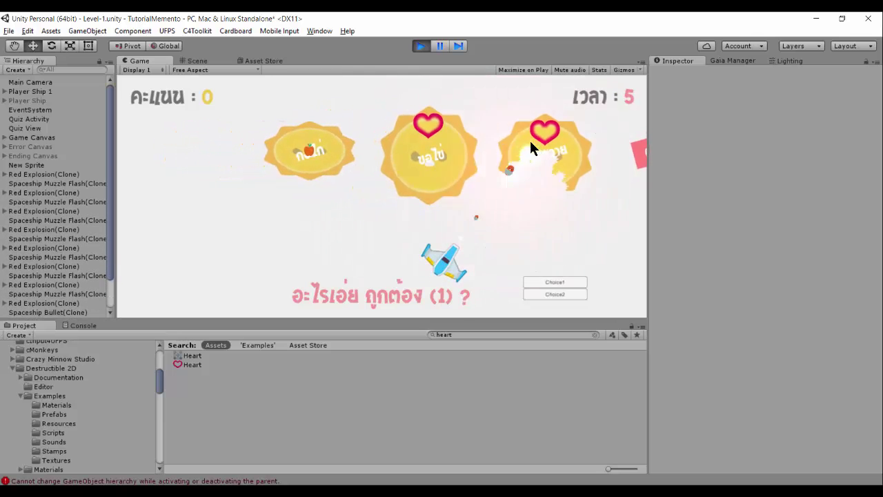
left_click(420, 45)
left_click(426, 176)
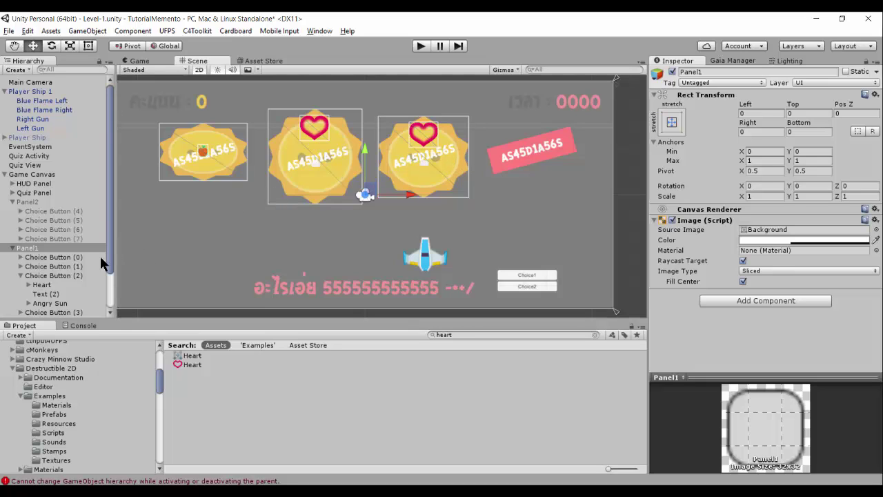
Select the Heart under Choice Button (2), show its events, and add an empty On Damage Changed entry
left_click(41, 285)
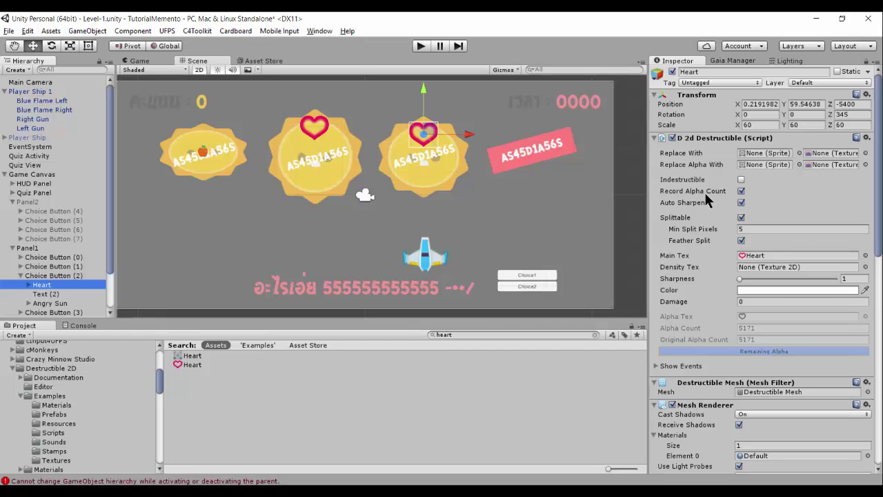
scroll(697, 207, "down", 5)
scroll(683, 242, "up", 2)
scroll(669, 273, "up", 1)
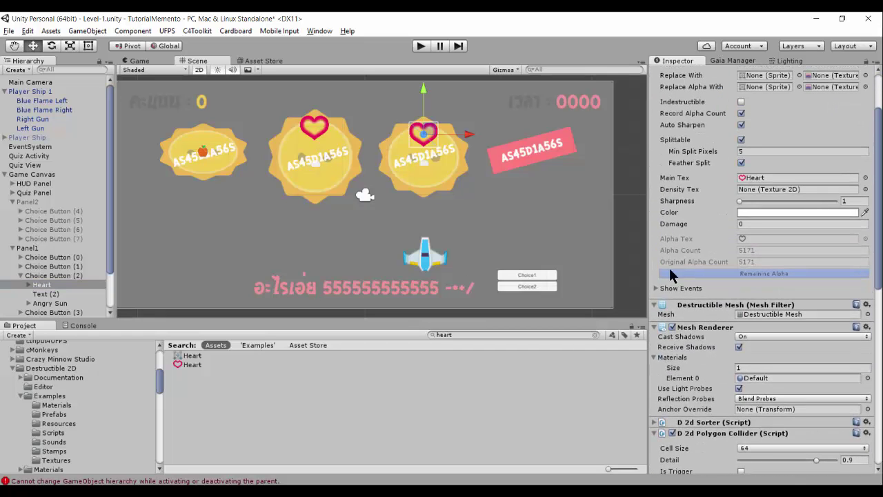
left_click(680, 287)
scroll(738, 325, "down", 1)
scroll(738, 323, "down", 2)
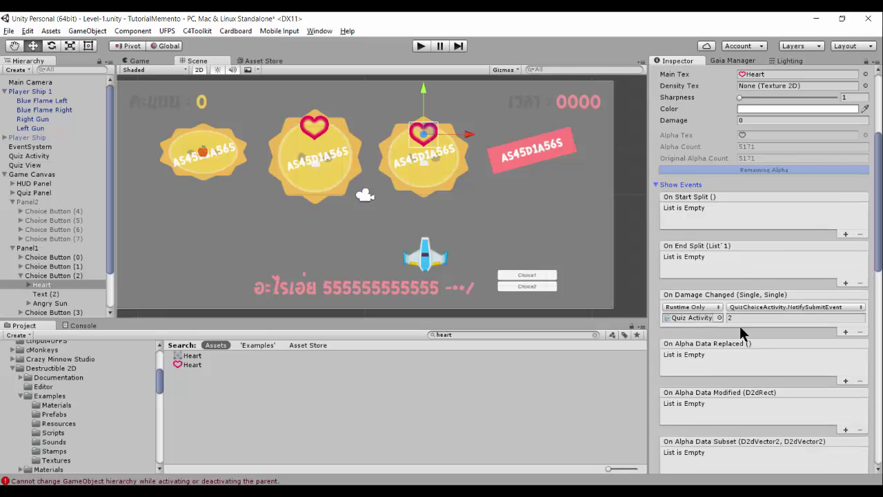
scroll(738, 323, "down", 1)
scroll(738, 323, "down", 1)
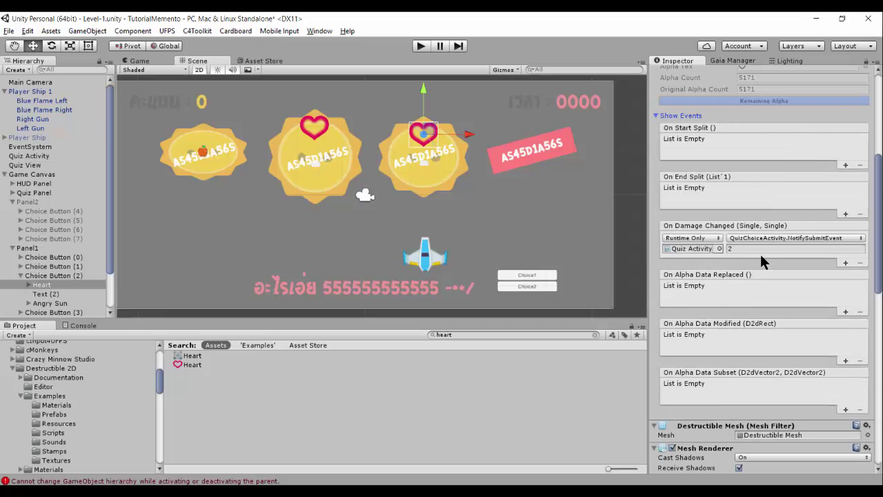
left_click(845, 262)
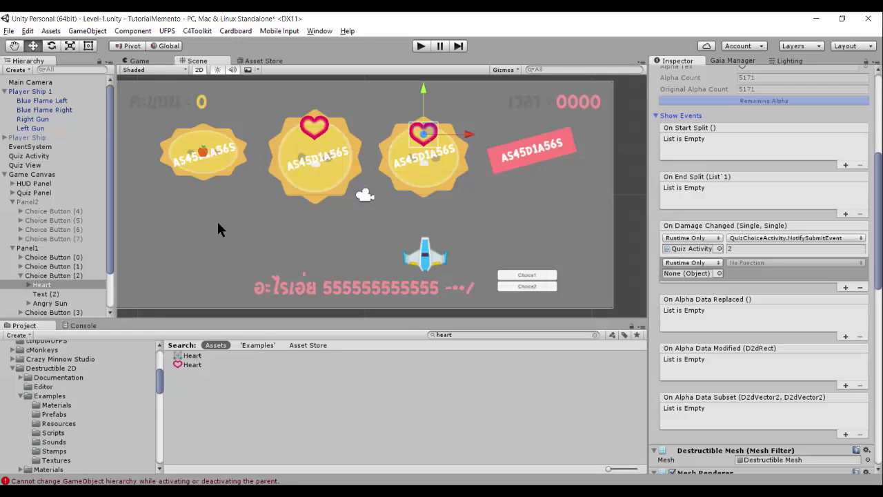
Point the new response at the Heart, calling ReplaceWith (Sprite) with the Heart sprite
left_click_drag(43, 285, 676, 279)
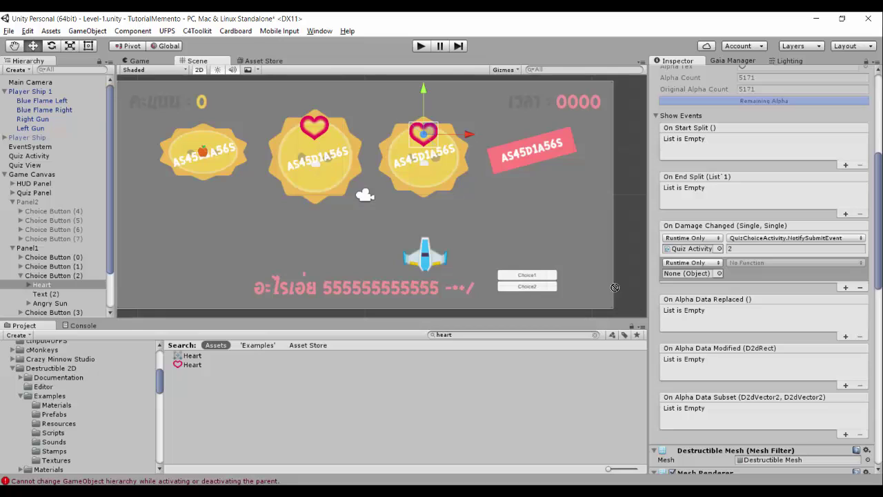
left_click(756, 260)
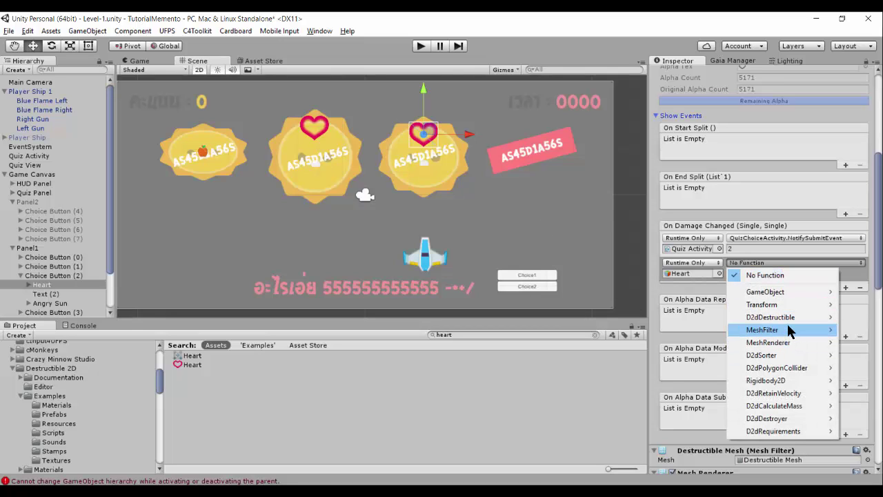
mouse_move(789, 319)
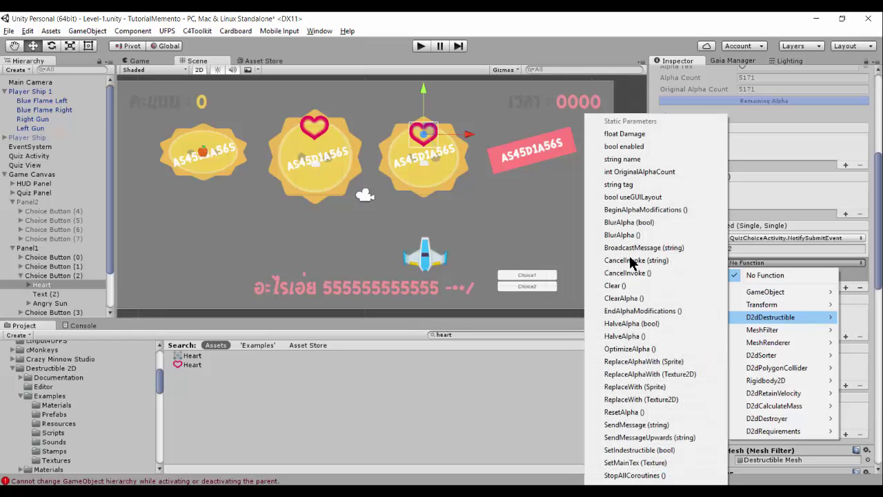
left_click(652, 388)
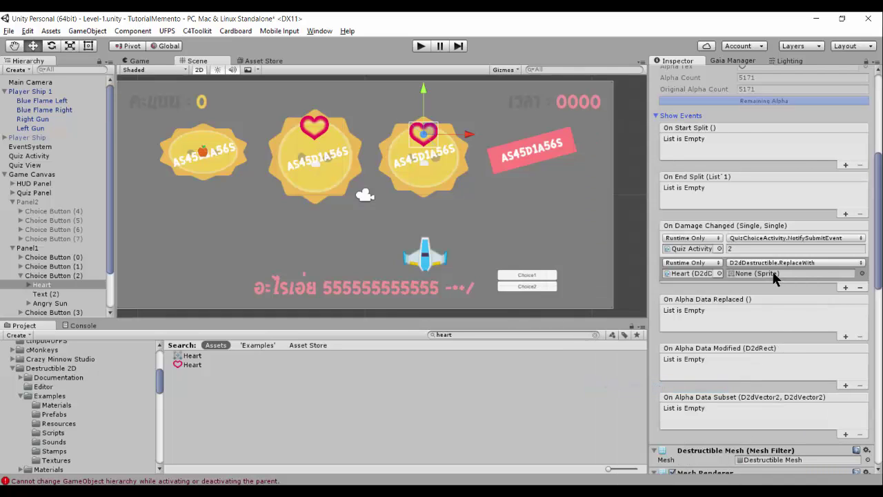
left_click_drag(189, 363, 760, 275)
Add an Angry Sun response calling ReplaceWith (Sprite), using the Angry Sun sprite found by searching 'angr'
left_click(845, 287)
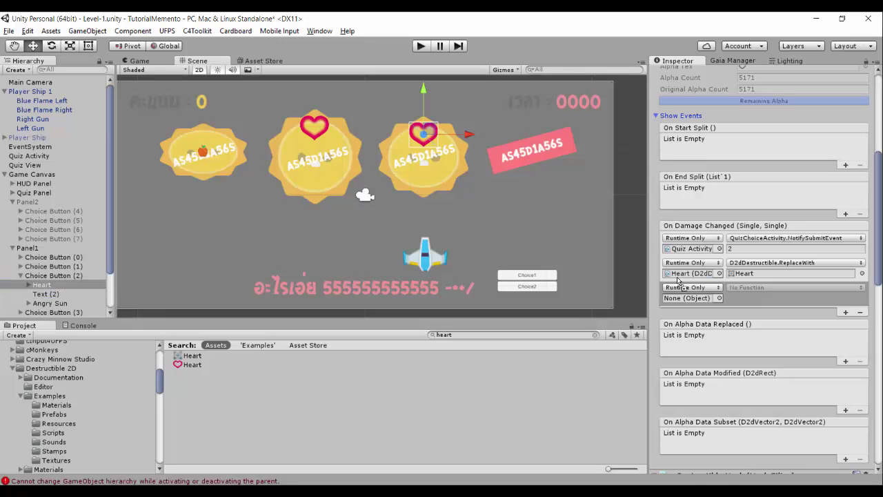
left_click_drag(50, 308, 691, 298)
left_click(806, 289)
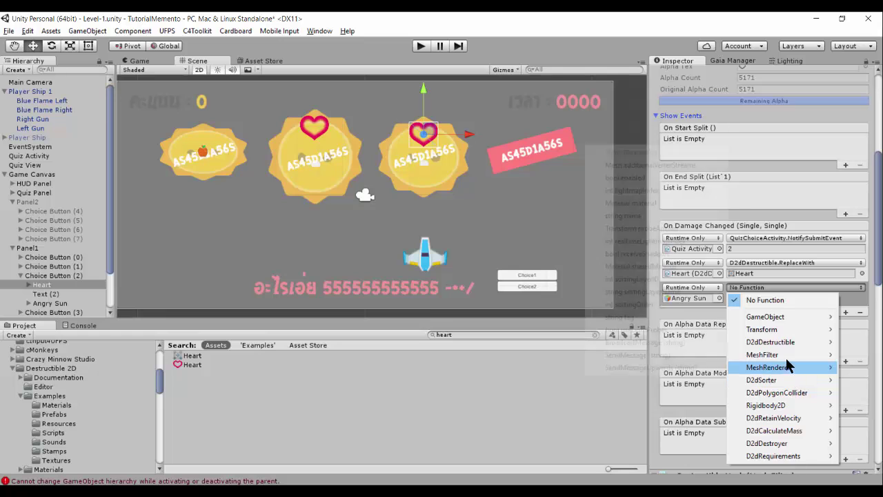
mouse_move(782, 343)
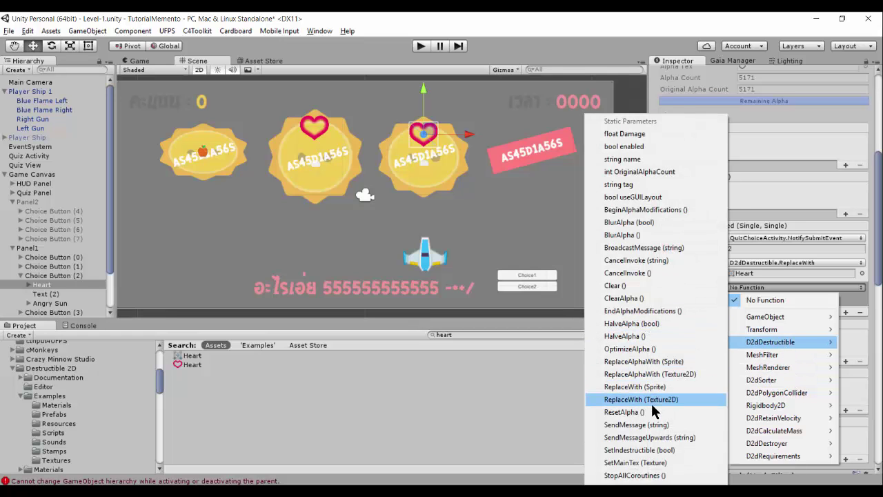
left_click(635, 387)
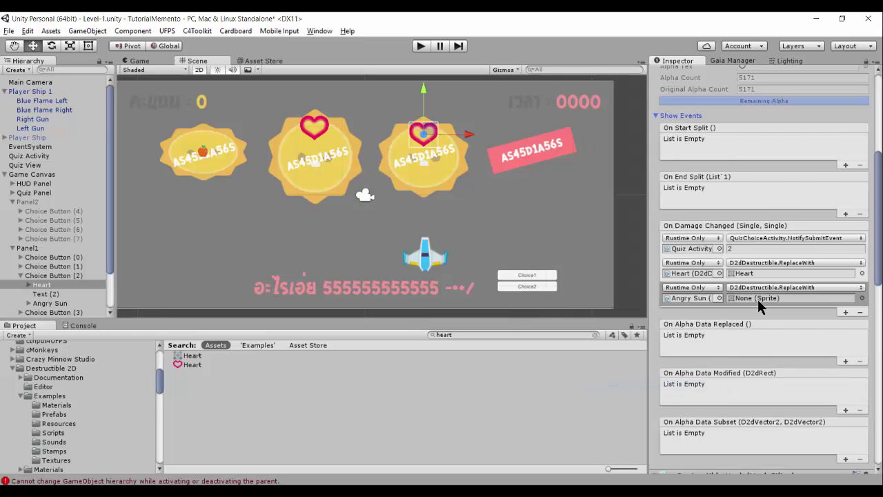
left_click(481, 333)
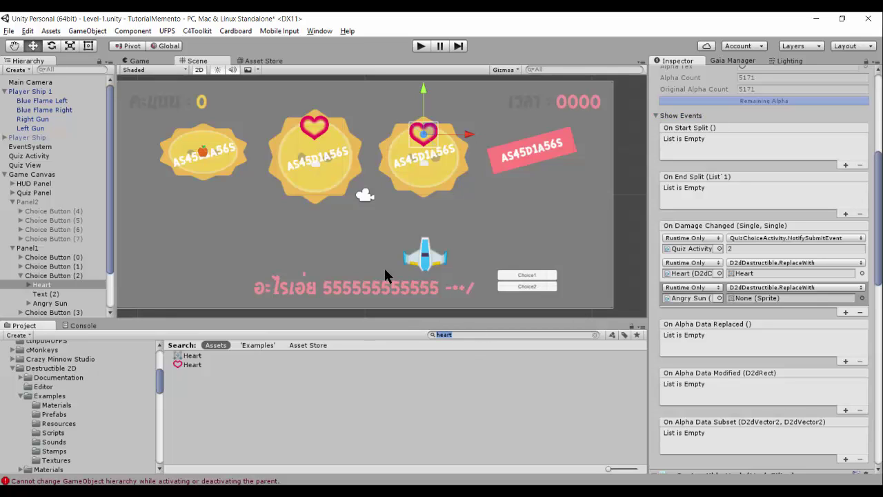
type("angr")
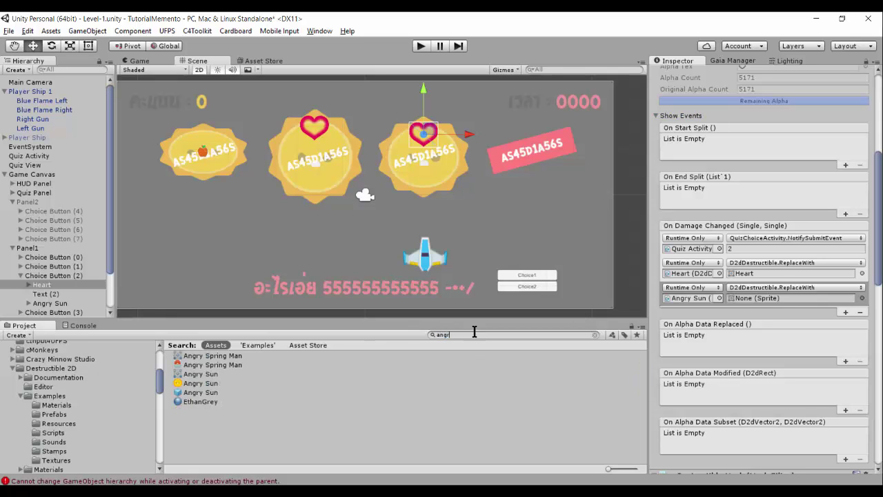
mouse_move(200, 382)
left_mouse_down()
mouse_move(784, 305)
mouse_move(731, 303)
left_mouse_up()
Run the game to test the Angry Sun swap on damaged hearts, then stop it
left_click(421, 46)
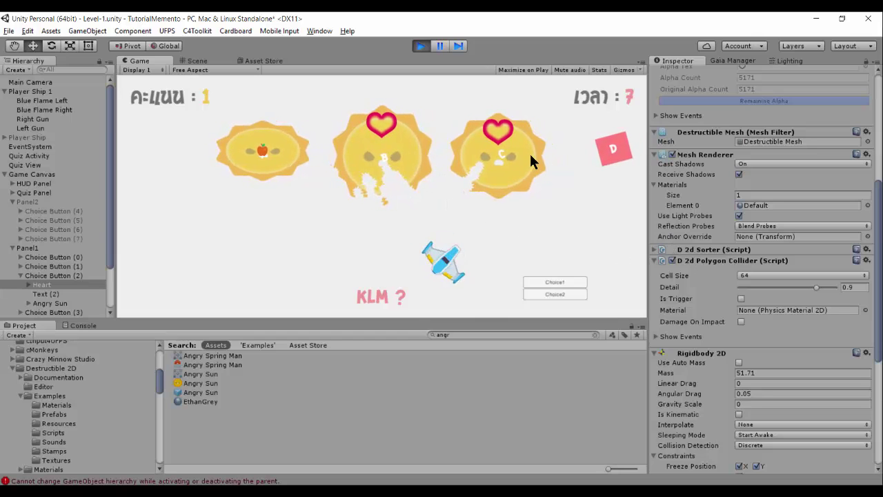
left_click(419, 47)
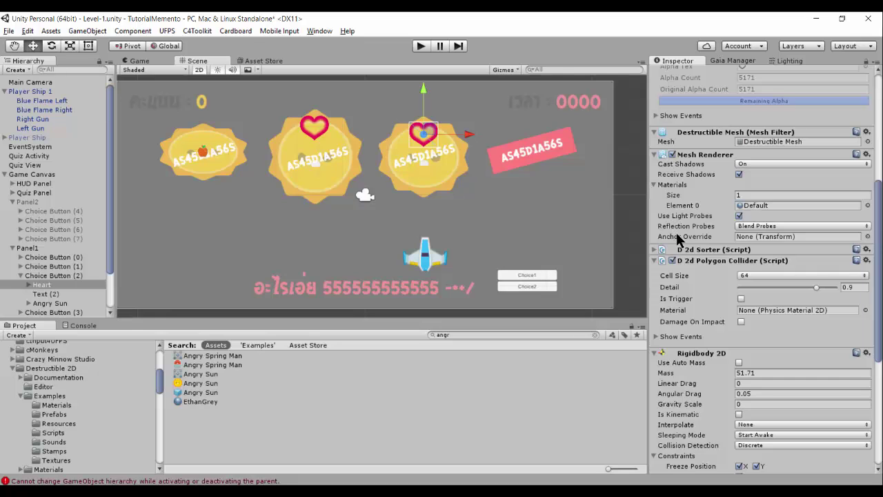
Expand the collider's impact events and collapse the D 2d Polygon Collider settings
left_click(662, 336)
scroll(703, 350, "down", 3)
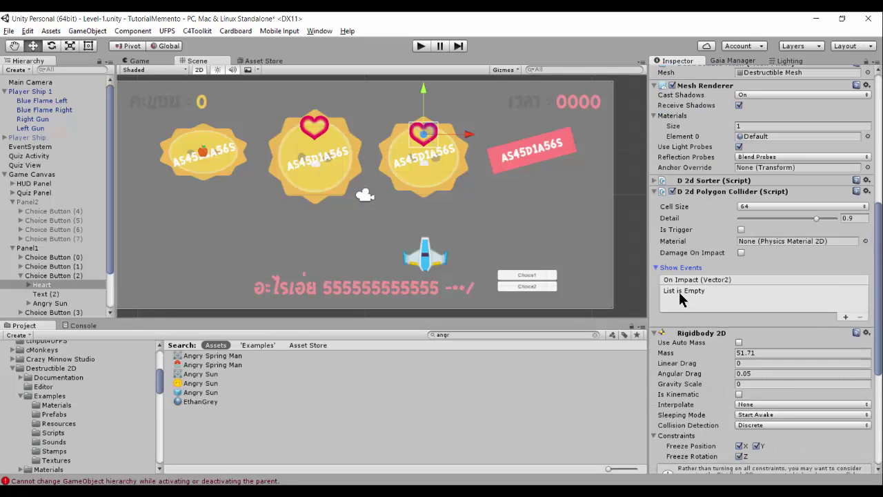
scroll(679, 267, "up", 2)
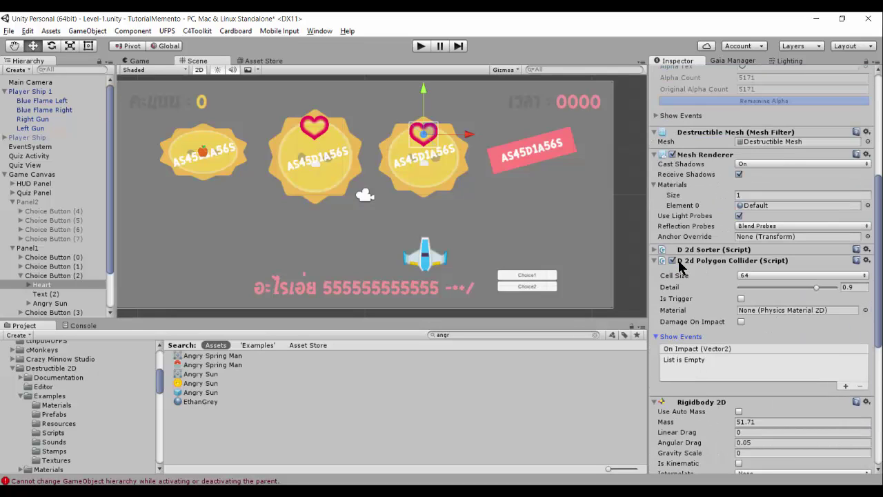
scroll(679, 266, "up", 1)
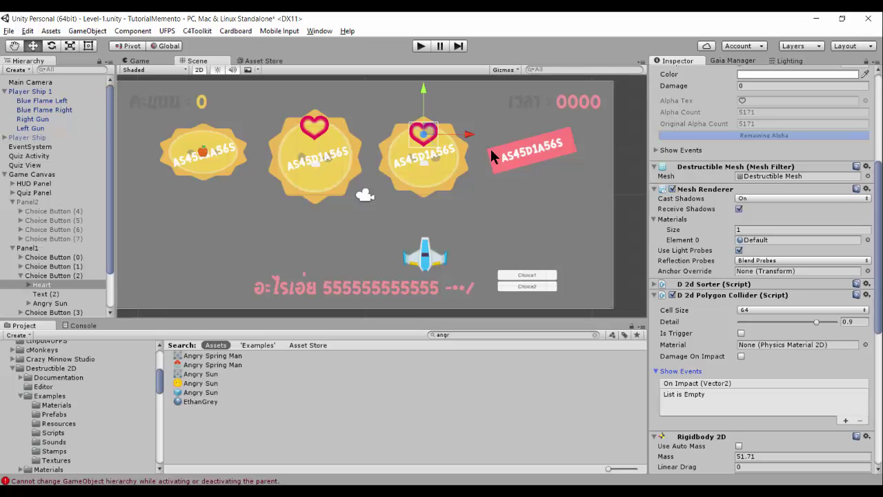
left_click(654, 294)
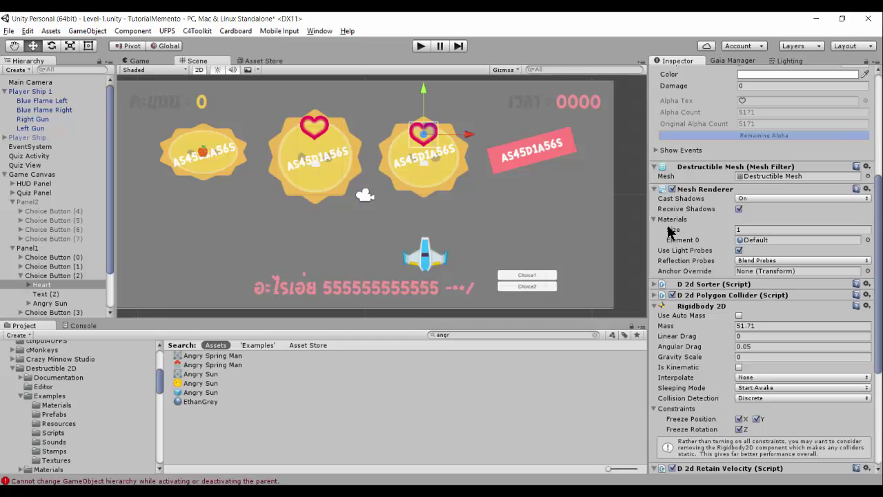
scroll(669, 233, "up", 2)
scroll(672, 233, "up", 4)
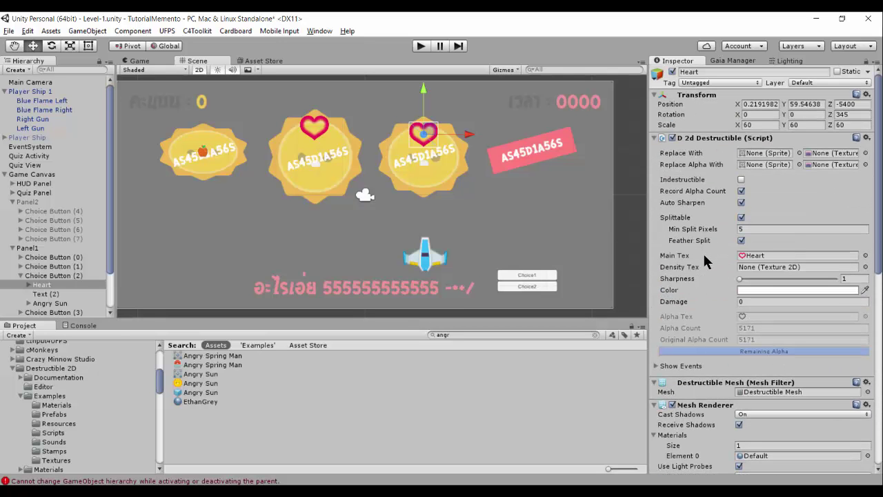
Expand the destructible's event lists and scroll down to the Heart's Rigidbody 2D
left_click(655, 366)
scroll(717, 352, "down", 2)
scroll(717, 352, "down", 2)
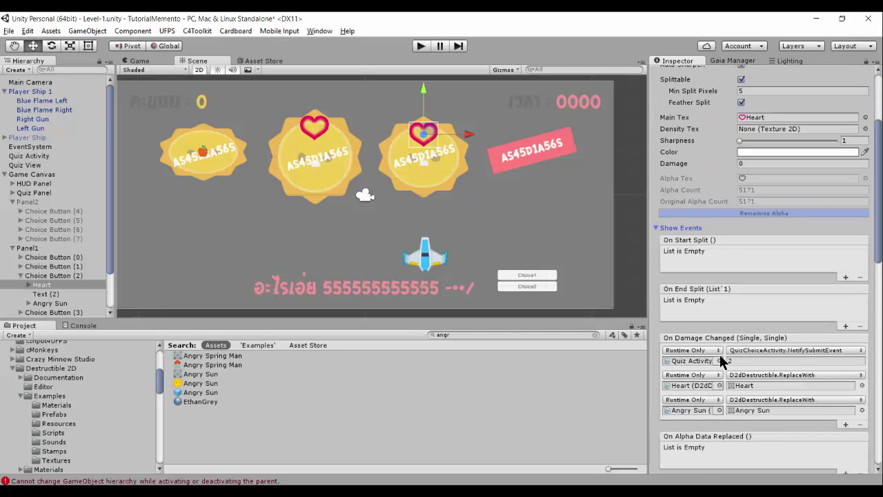
scroll(686, 349, "down", 2)
scroll(717, 279, "up", 4)
scroll(722, 278, "up", 2)
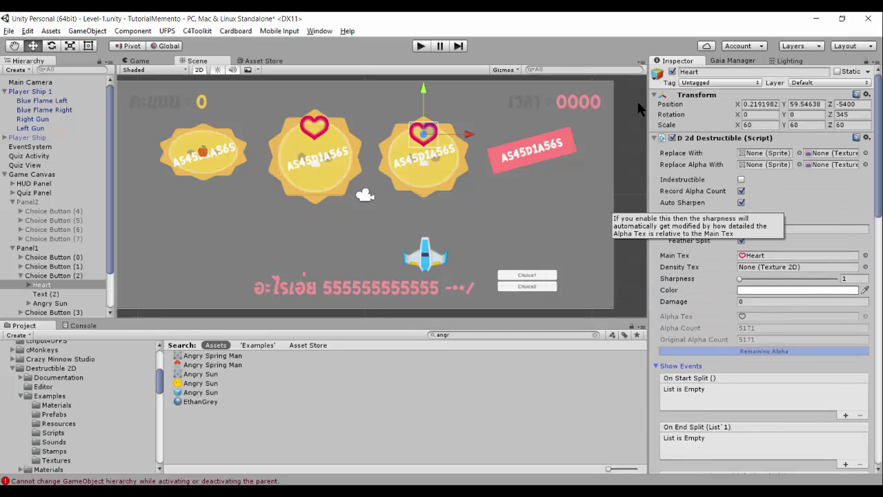
scroll(724, 315, "down", 5)
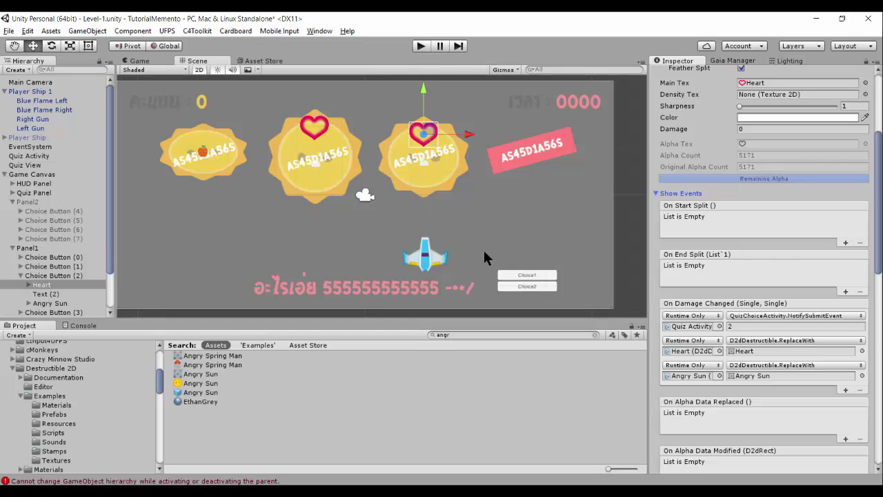
scroll(760, 248, "down", 5)
scroll(758, 250, "down", 5)
scroll(751, 258, "down", 5)
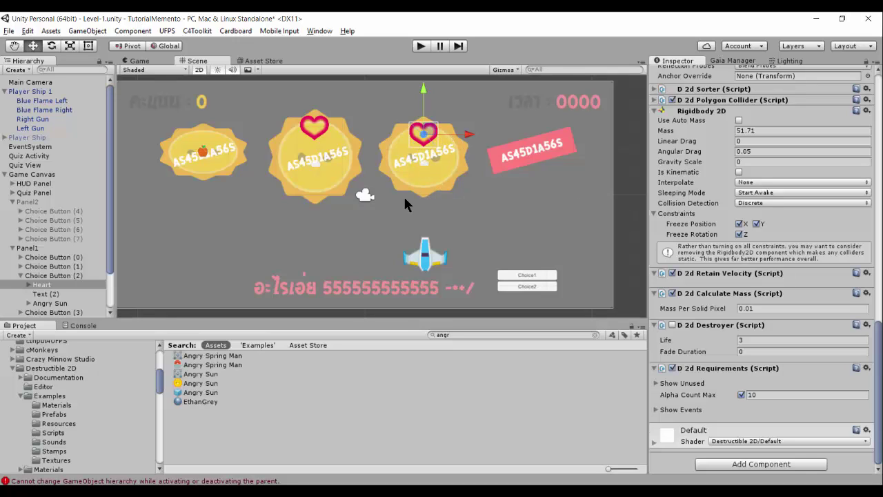
Try Continuous and Discrete collision detection on the Rigidbody 2D, settling on Continuous
left_click(776, 204)
left_click(779, 226)
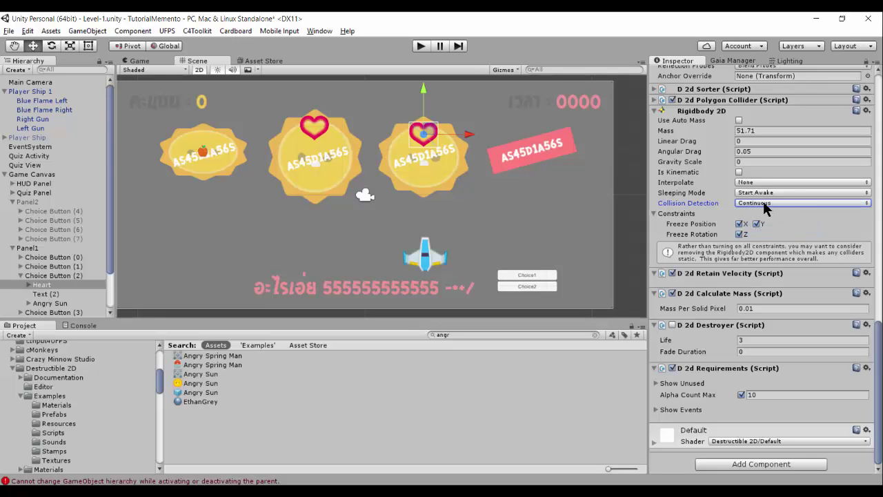
left_click(764, 204)
left_click(764, 214)
left_click(765, 206)
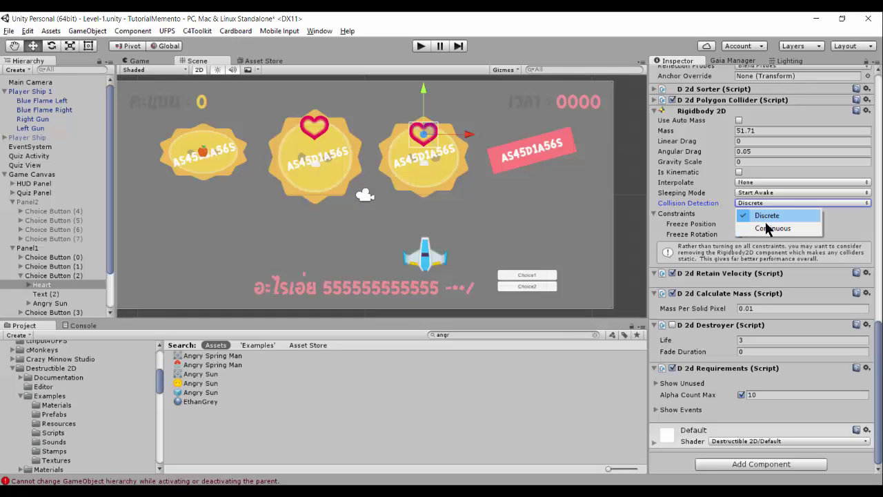
left_click(765, 226)
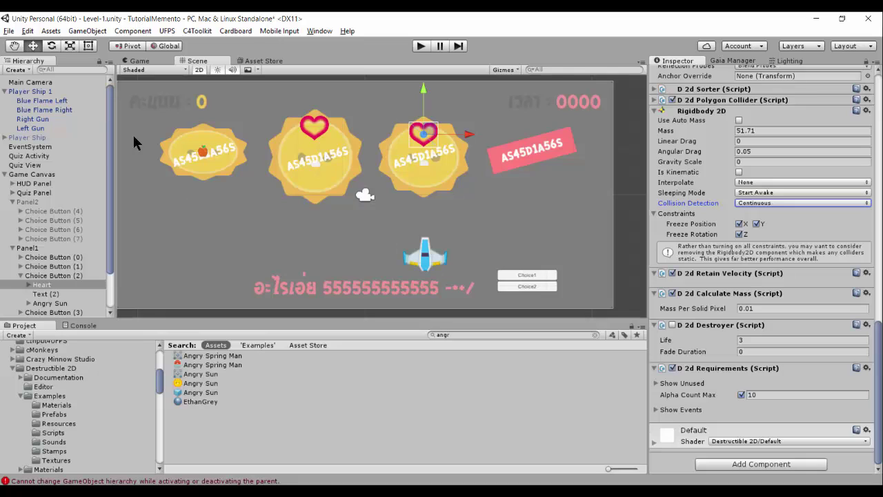
Give Player Ship 1 the Duck 3 Front sprite and scale it down to about 0.55 × 0.57
left_click(52, 92)
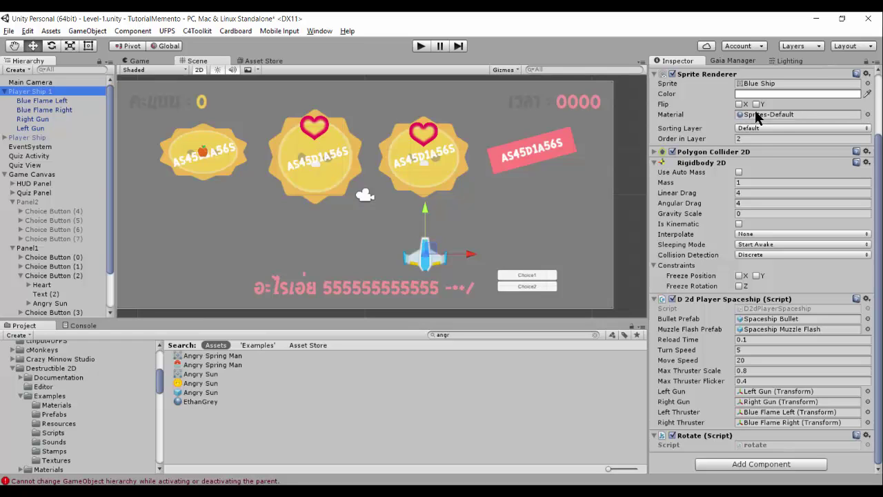
scroll(804, 107, "up", 3)
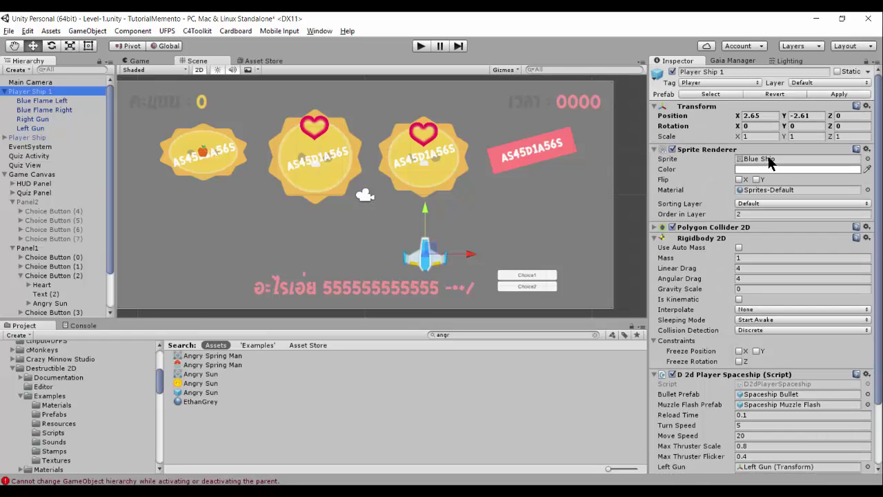
left_click(867, 158)
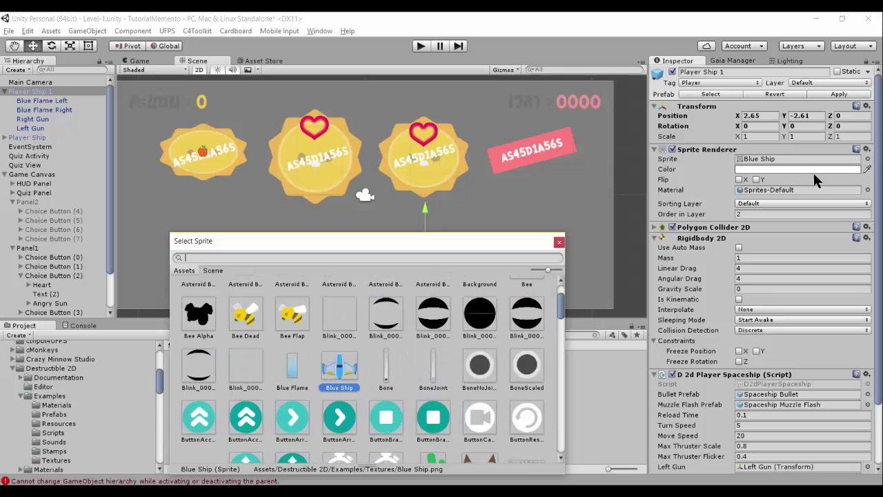
scroll(298, 304, "down", 3)
scroll(297, 324, "down", 3)
scroll(298, 324, "down", 3)
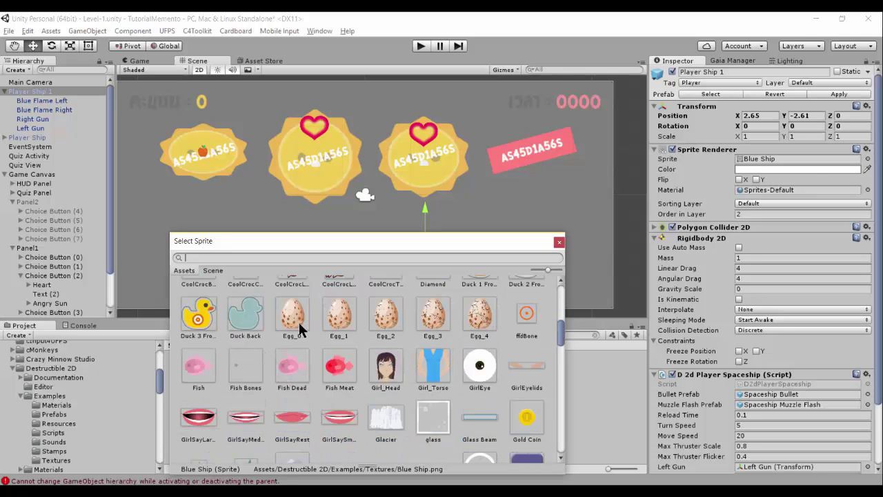
scroll(299, 324, "up", 1)
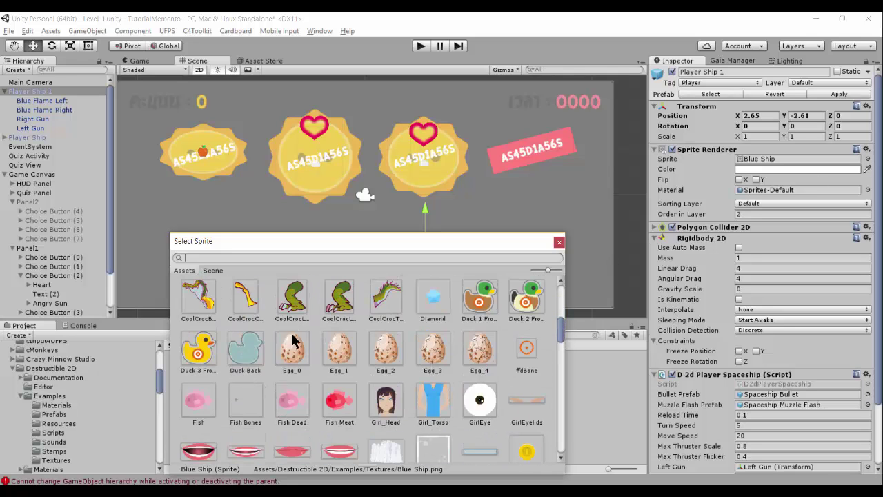
scroll(271, 341, "down", 1)
left_click(201, 317)
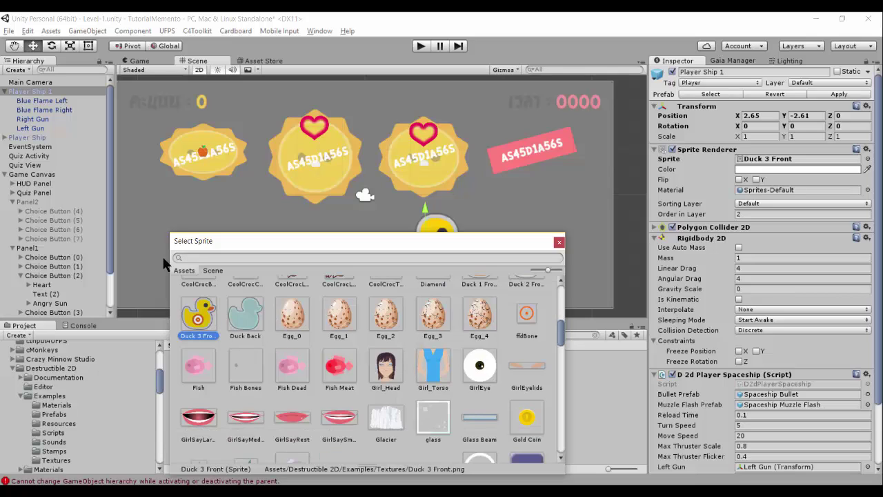
left_click(166, 263)
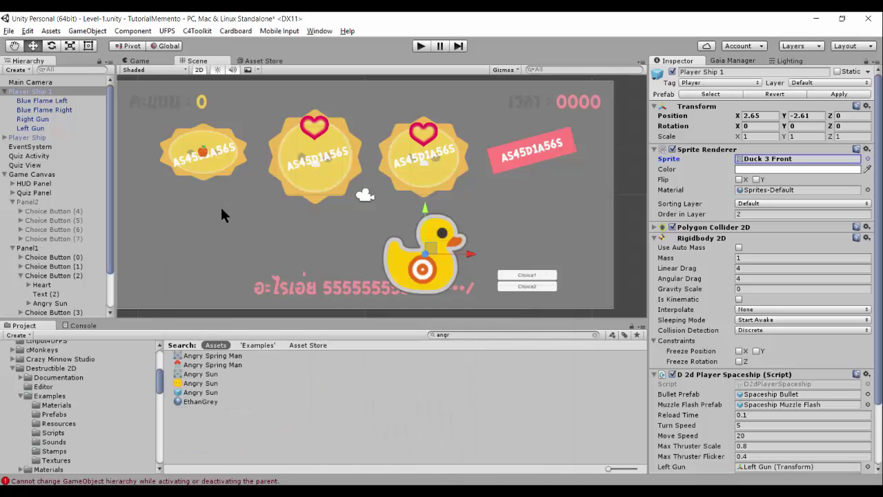
left_click(84, 45)
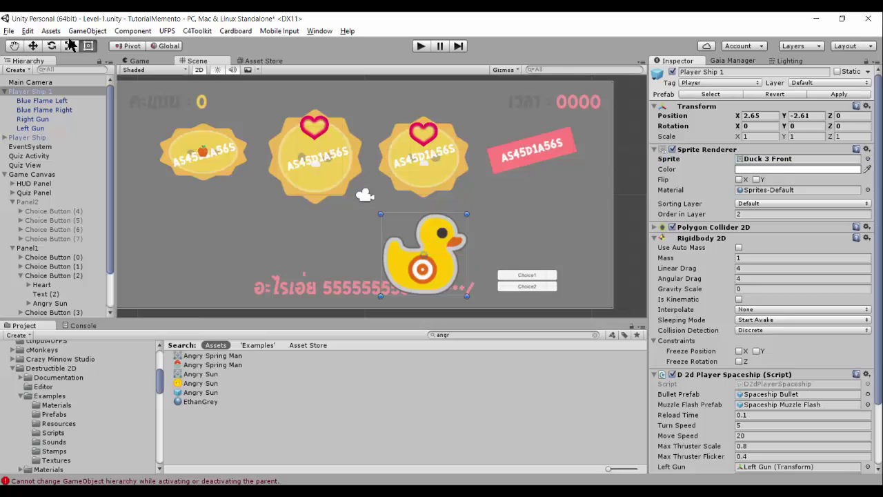
mouse_move(466, 213)
left_mouse_down()
mouse_move(429, 249)
mouse_move(436, 261)
mouse_move(434, 252)
left_mouse_up()
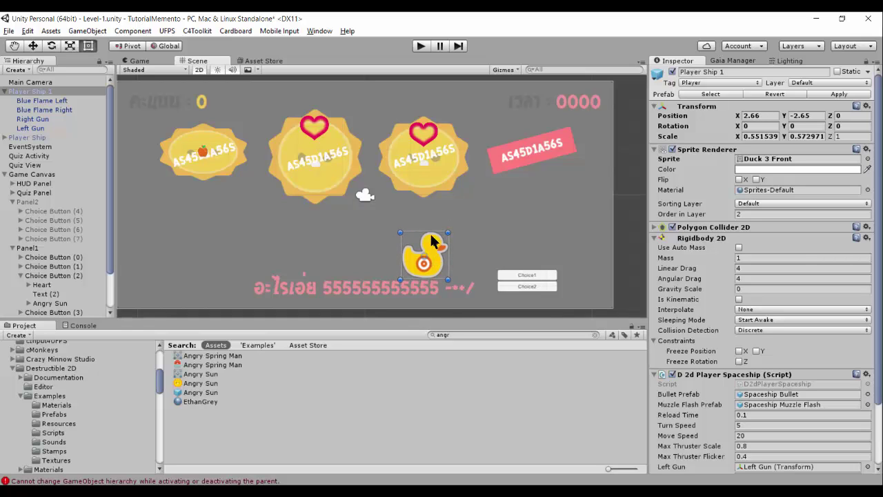
Play the game, fire eight bullets at the right sun buttons, then stop it
left_click(420, 45)
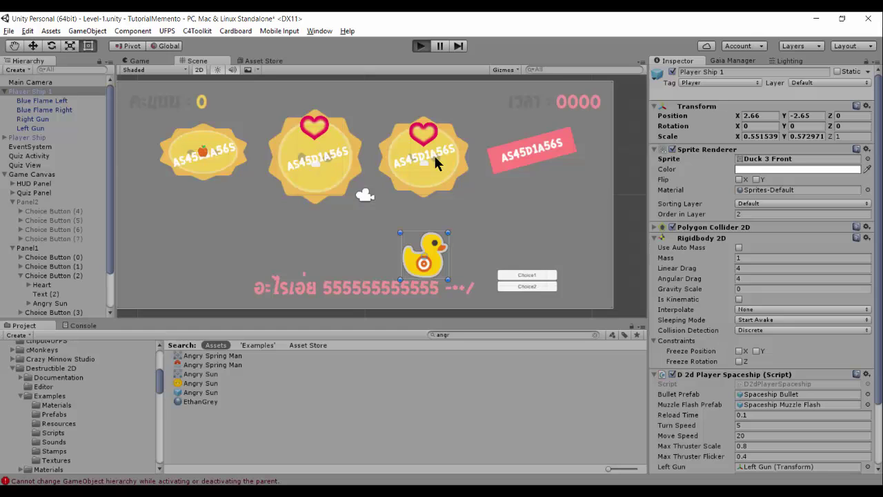
left_click(487, 161)
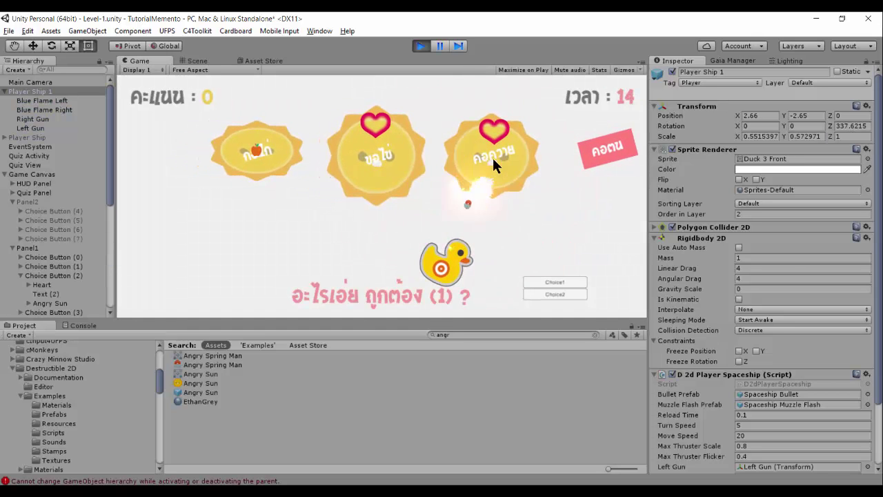
left_click(545, 163)
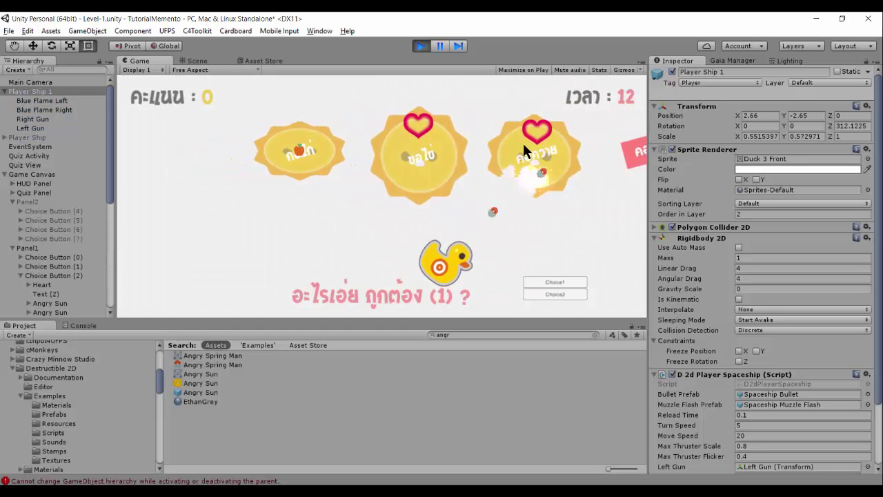
left_click(450, 148)
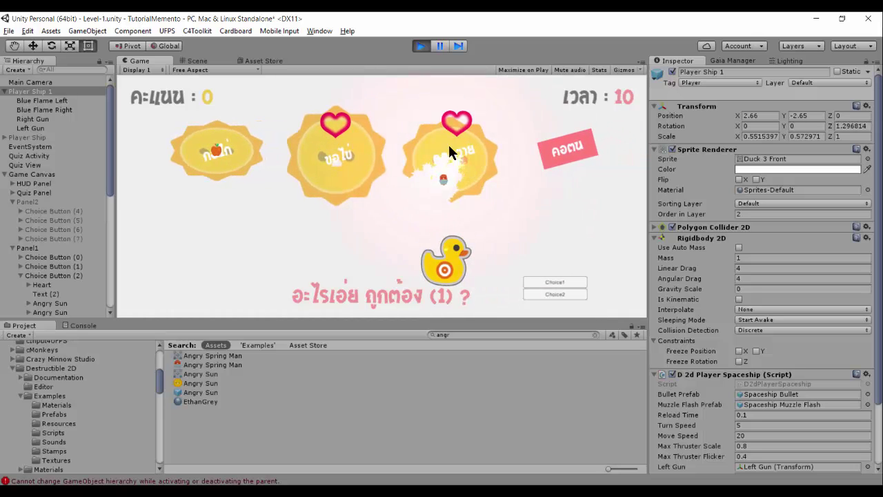
left_click(480, 121)
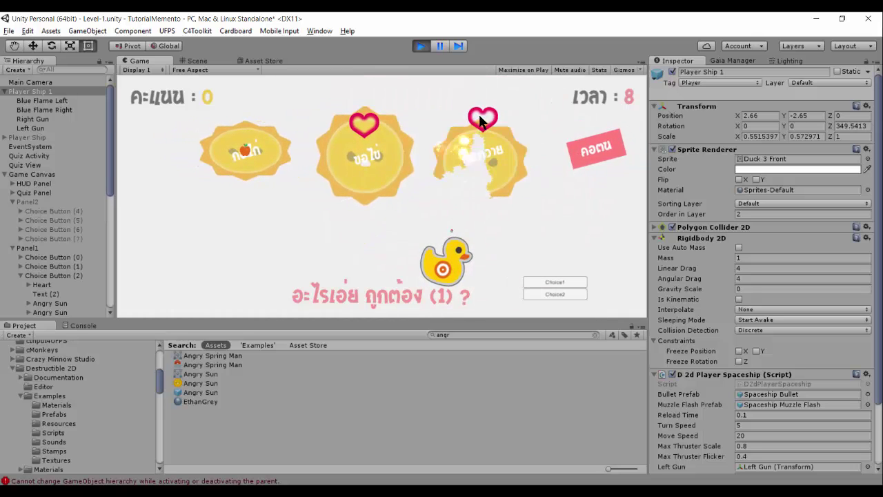
left_click(545, 128)
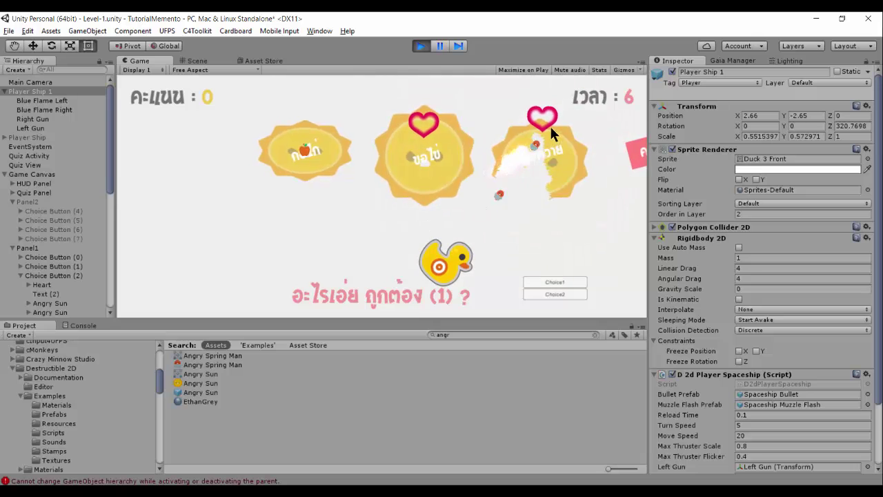
left_click(463, 147)
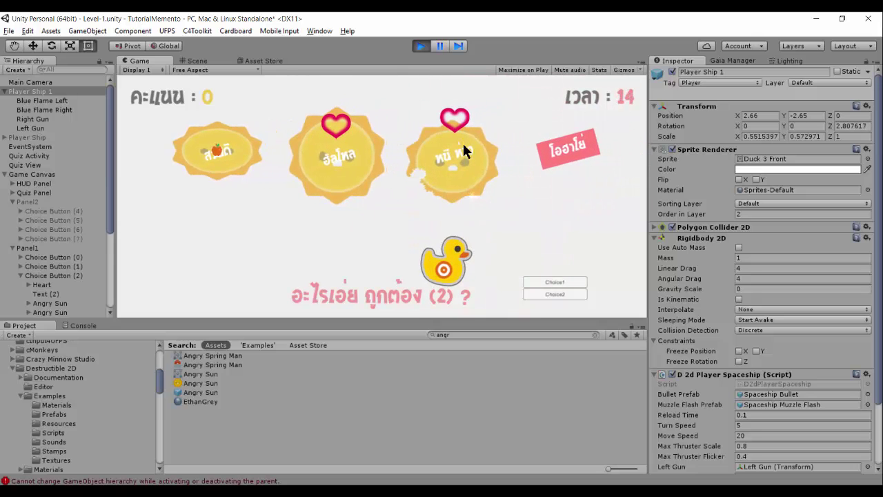
left_click(465, 92)
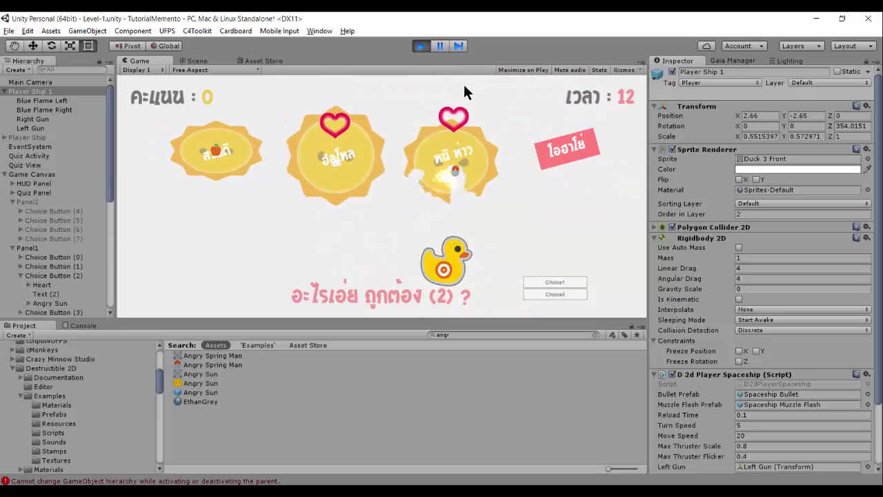
left_click(558, 148)
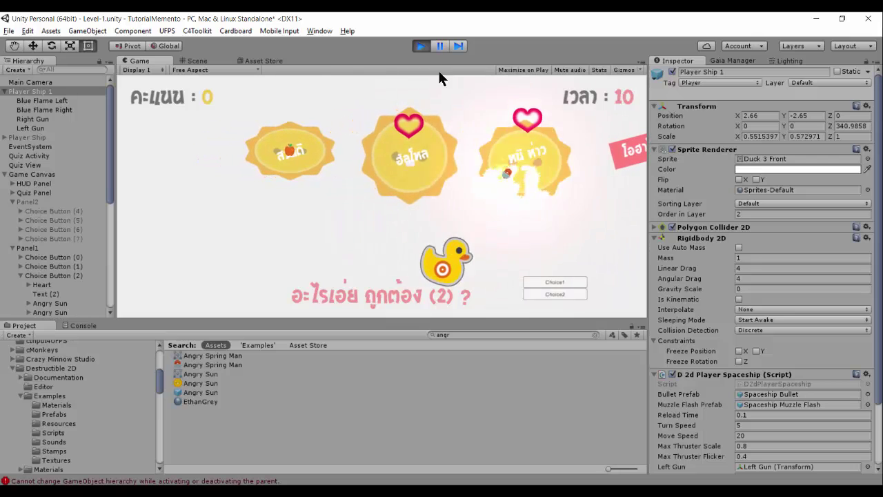
left_click(420, 46)
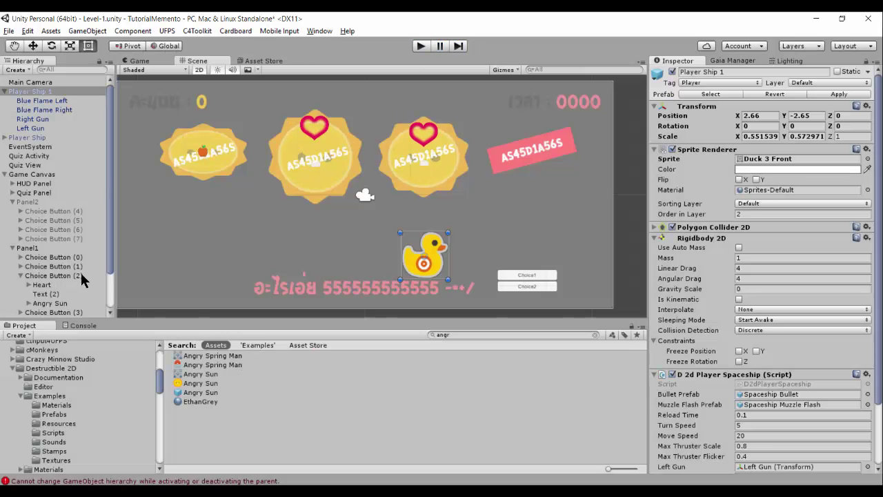
Select Heart and scroll through its destructible settings
left_click(41, 284)
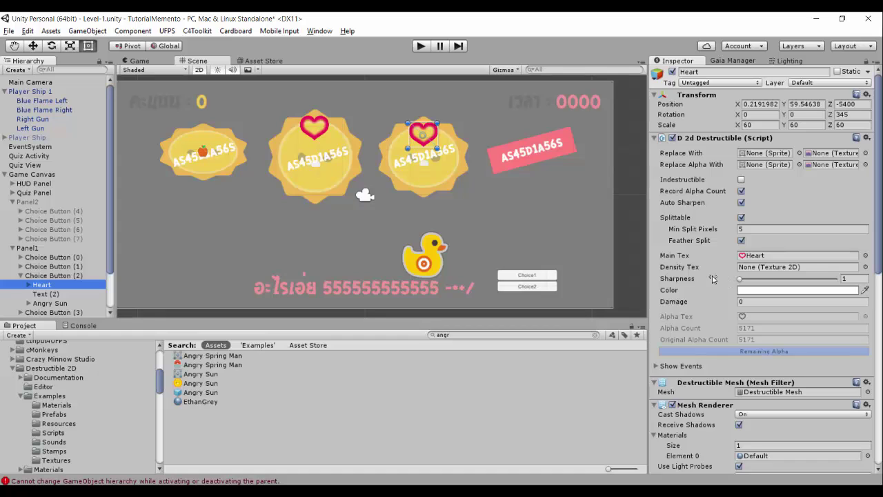
scroll(712, 278, "down", 5)
scroll(707, 277, "down", 2)
scroll(705, 277, "down", 1)
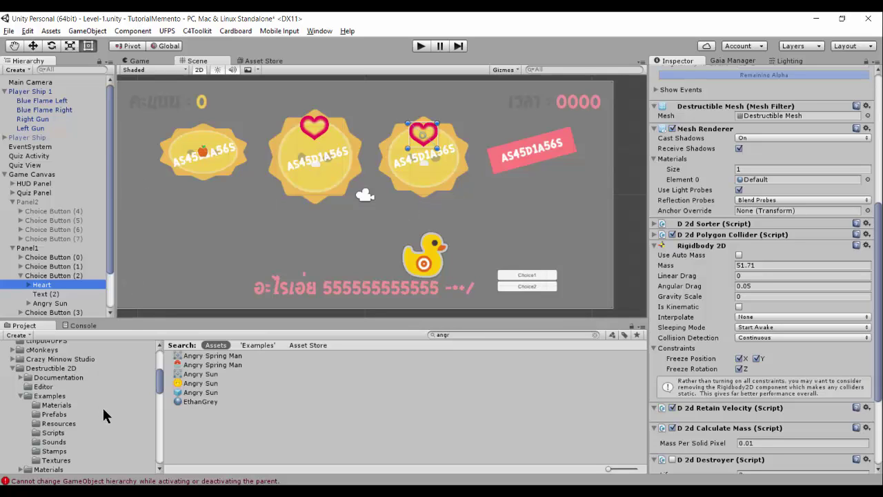
Browse the Destructible 2D Examples Prefabs folder and select the Spaceship Bullet prefab
left_click(68, 412)
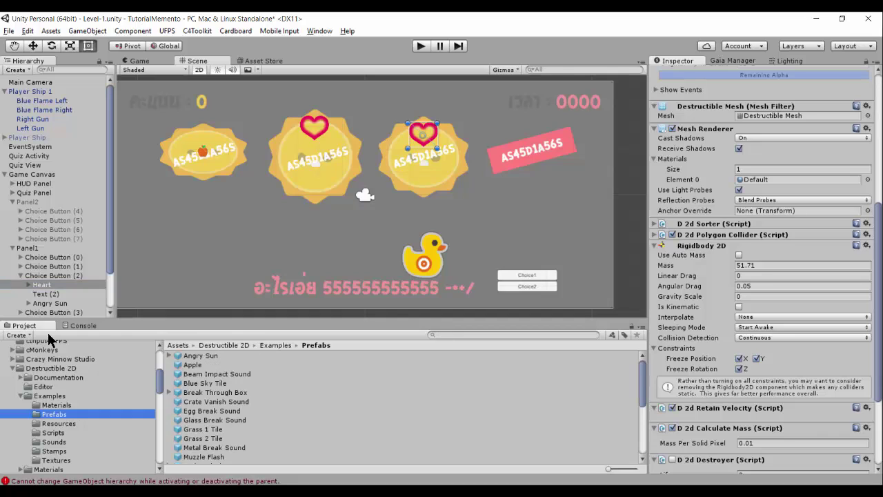
left_click(47, 370)
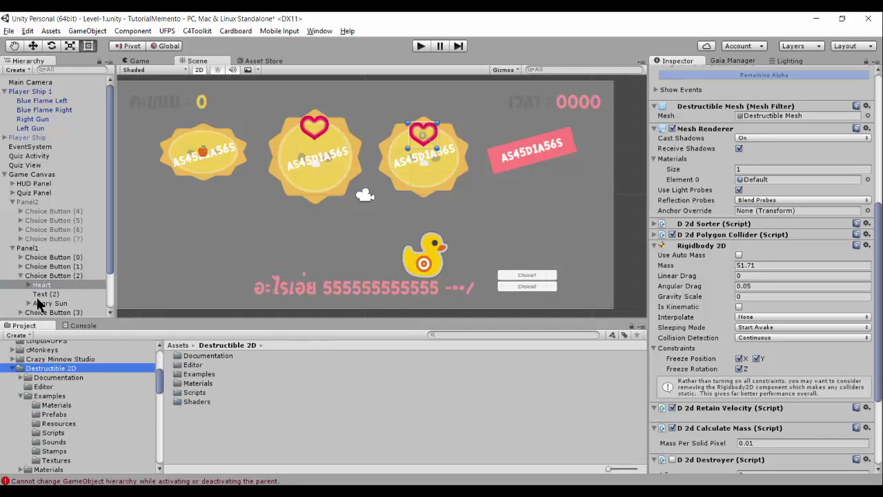
left_click(54, 415)
scroll(261, 403, "down", 5)
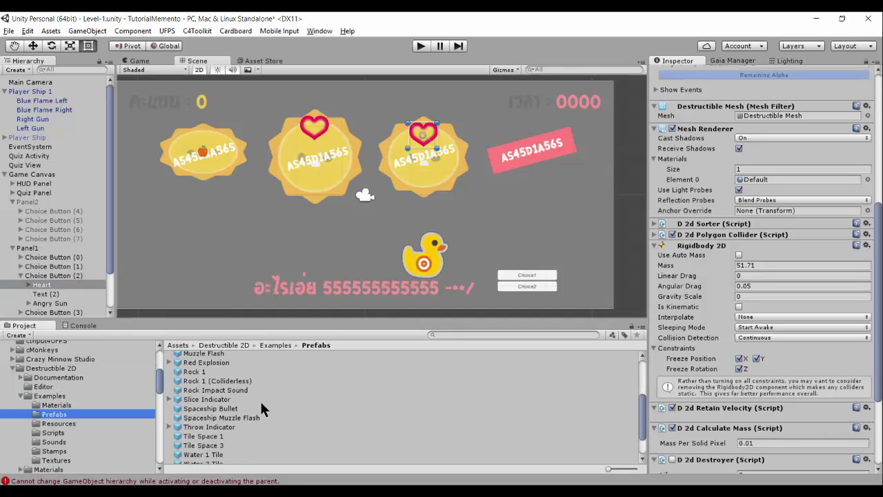
scroll(261, 404, "up", 2)
scroll(260, 403, "up", 2)
scroll(260, 404, "down", 3)
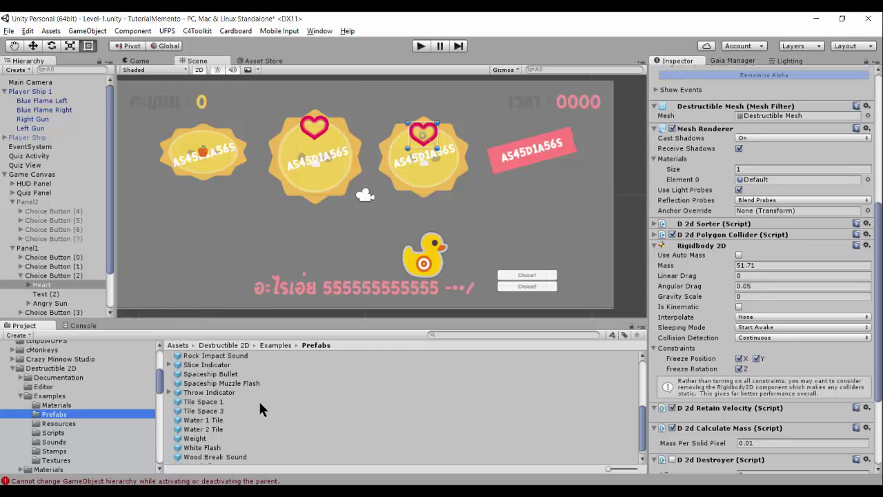
scroll(260, 404, "up", 3)
scroll(260, 403, "up", 2)
scroll(260, 406, "down", 2)
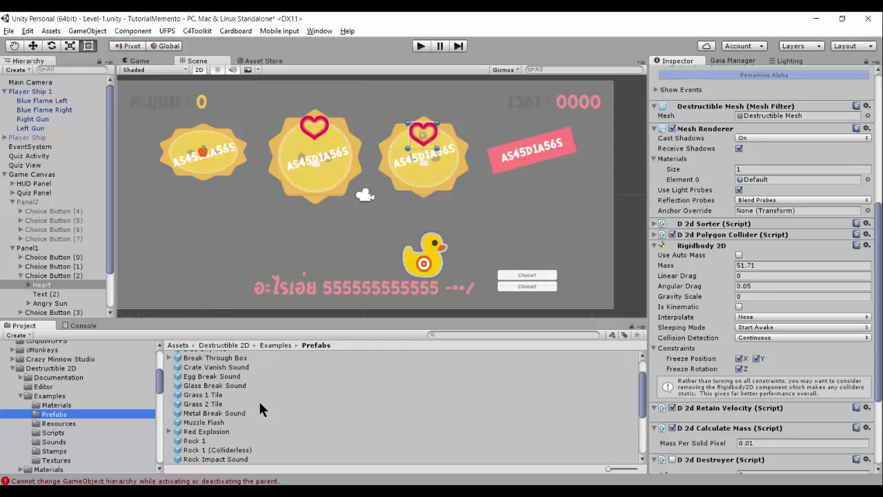
scroll(260, 408, "down", 3)
scroll(259, 408, "down", 2)
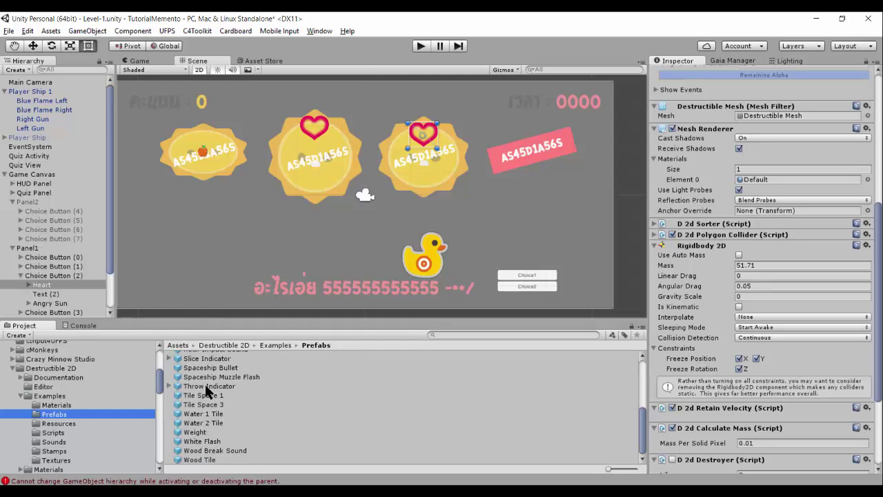
left_click(219, 368)
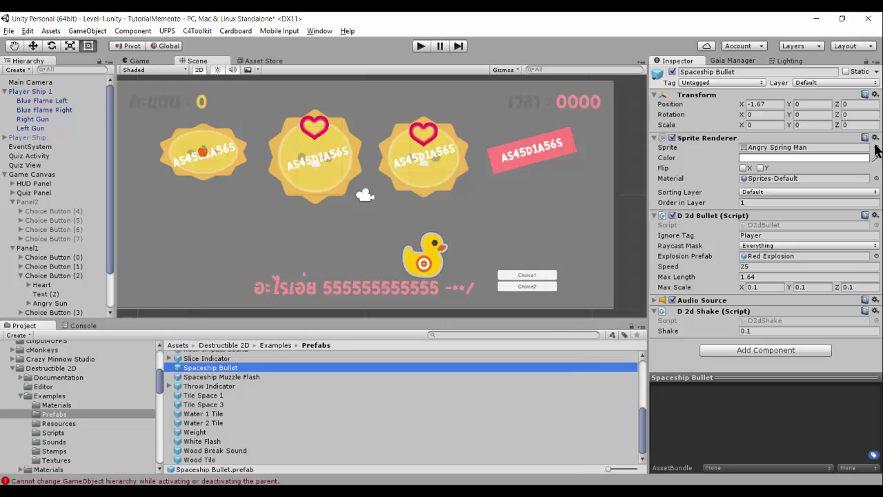
Set the Spaceship Bullet's sprite to Apple
left_click(876, 147)
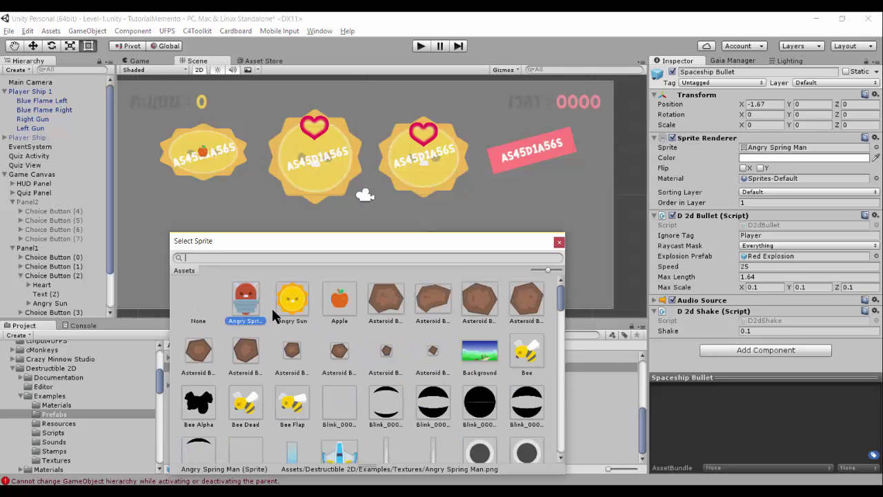
left_click(340, 300)
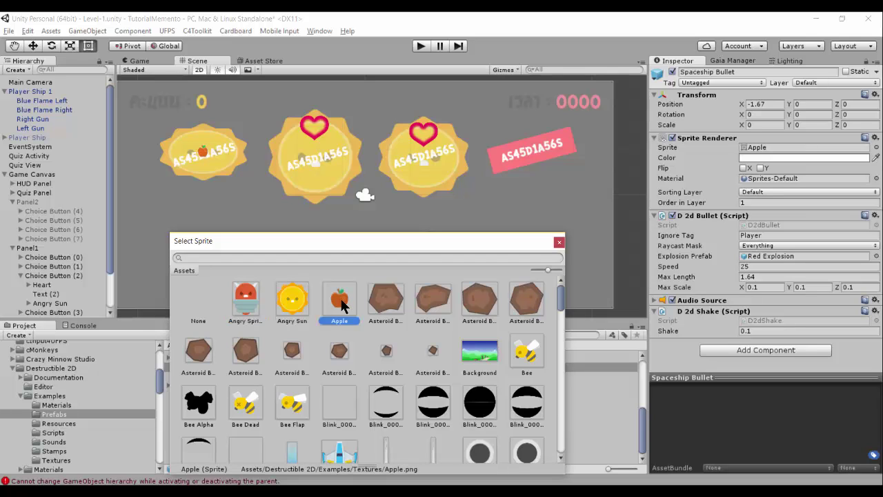
key("Return")
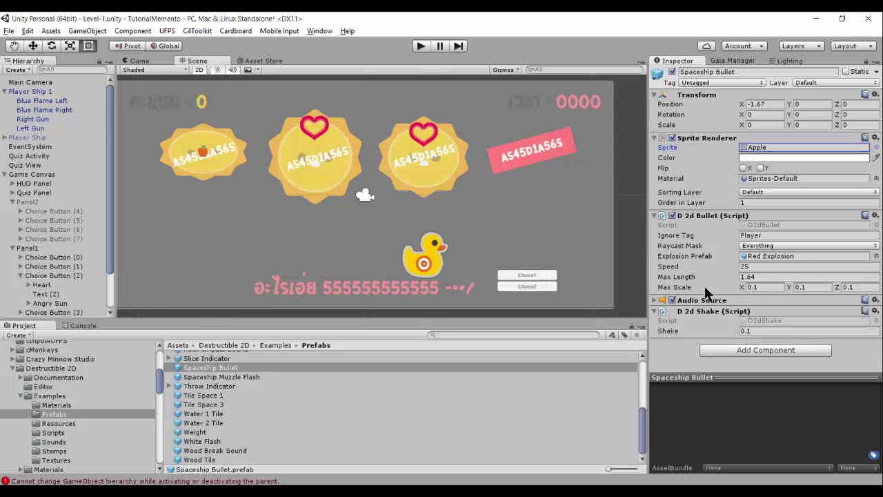
Set the D2dBullet Max Scale X, Y and Z to 0.5
left_click(759, 287)
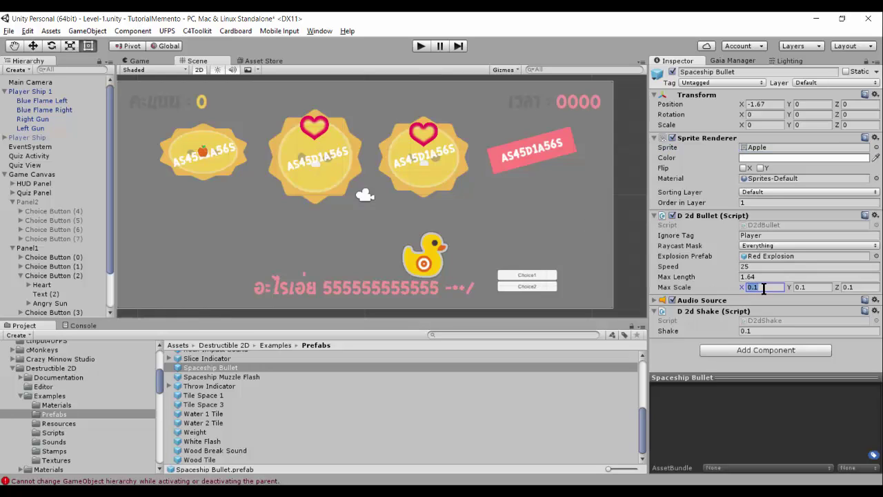
type("0.5")
left_click(804, 287)
type("0.5")
left_click(855, 289)
type("0.5")
Start the game and fire apple bullets at the first question's right sun
left_click(422, 47)
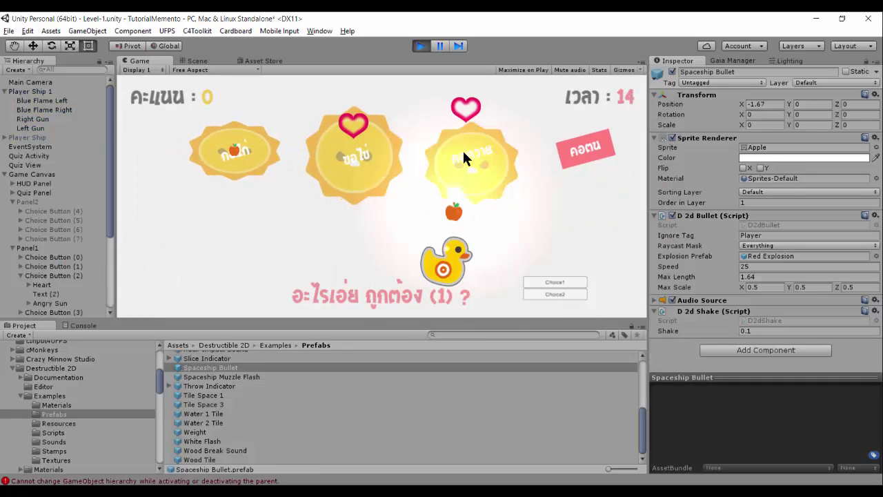
left_click(527, 182)
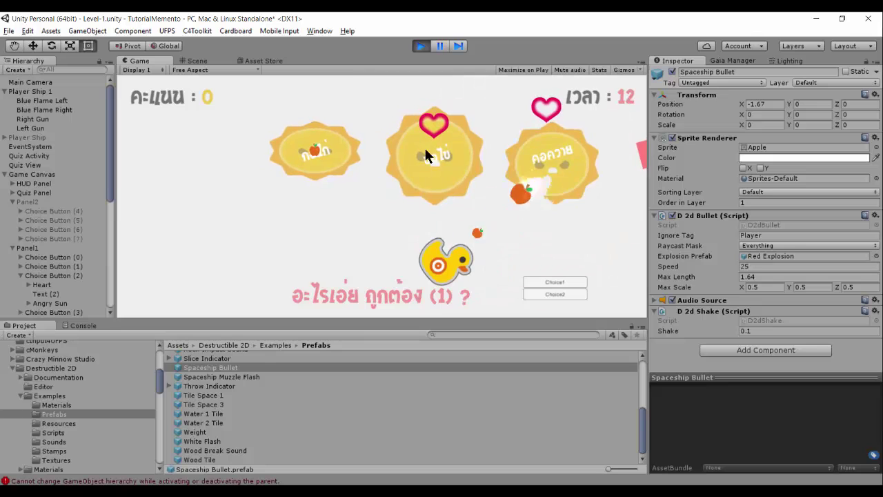
left_click(421, 180)
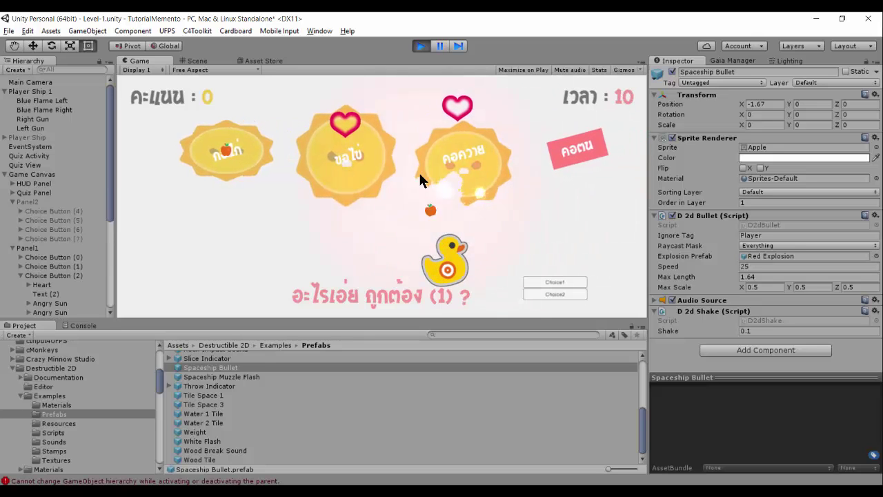
left_click(445, 177)
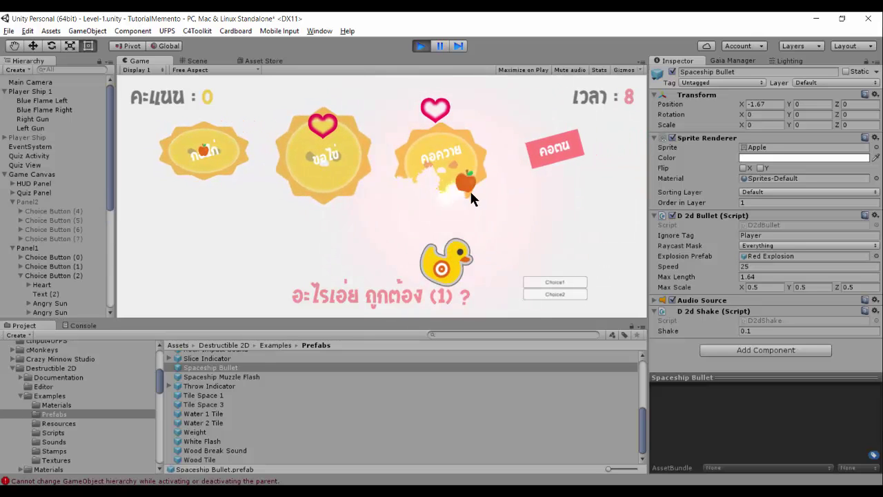
left_click(531, 146)
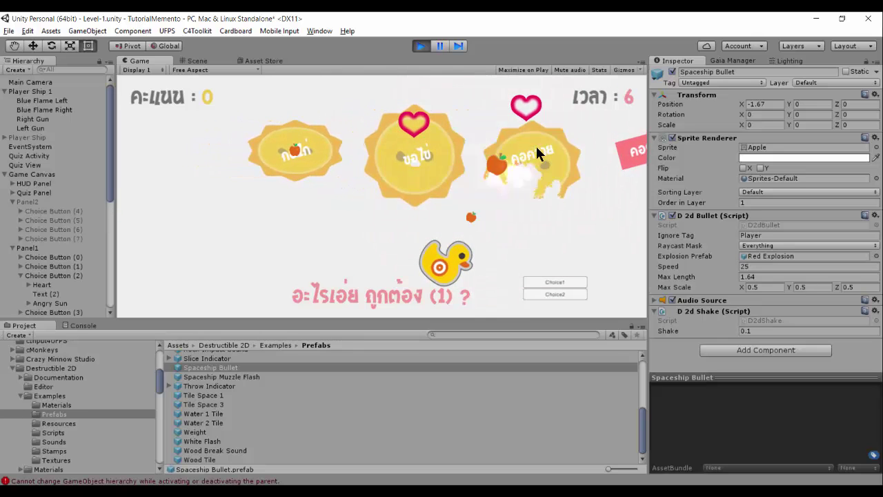
left_click(473, 154)
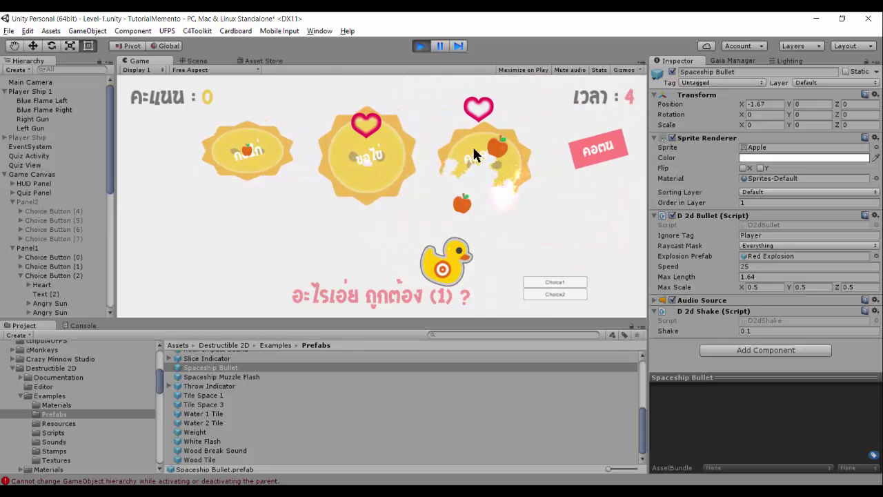
left_click(469, 157)
left_click(445, 151)
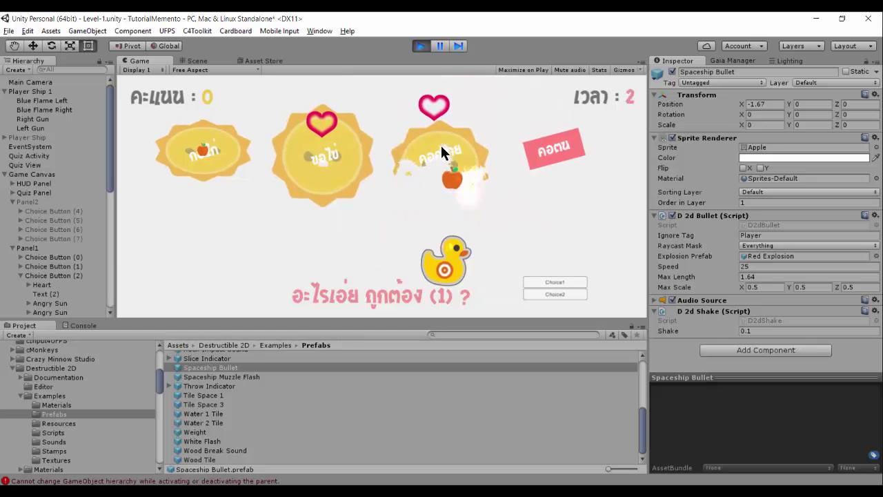
left_click(482, 142)
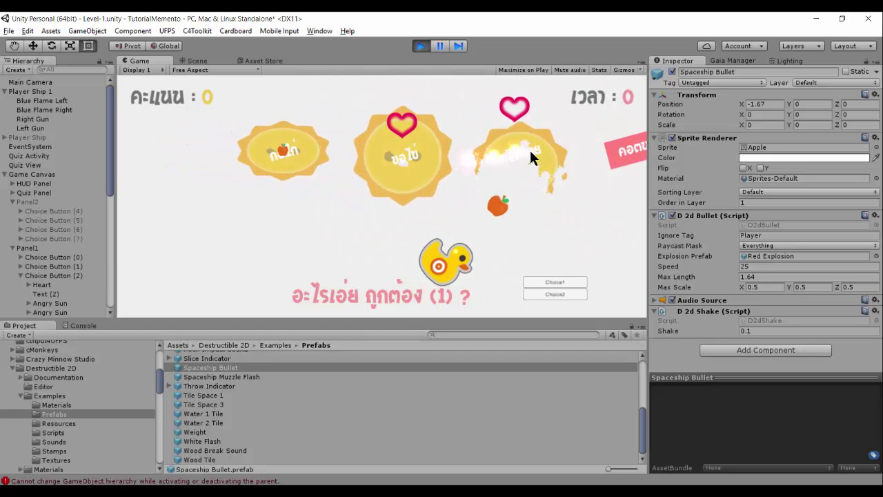
Keep shooting apples at the question 2 suns, then stop the game
left_click(528, 147)
left_click(466, 136)
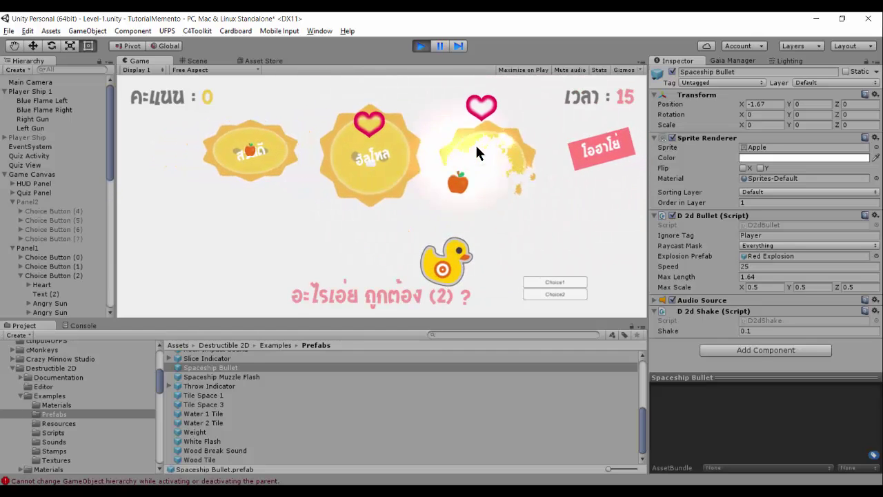
left_click(424, 124)
left_click(404, 138)
left_click(437, 147)
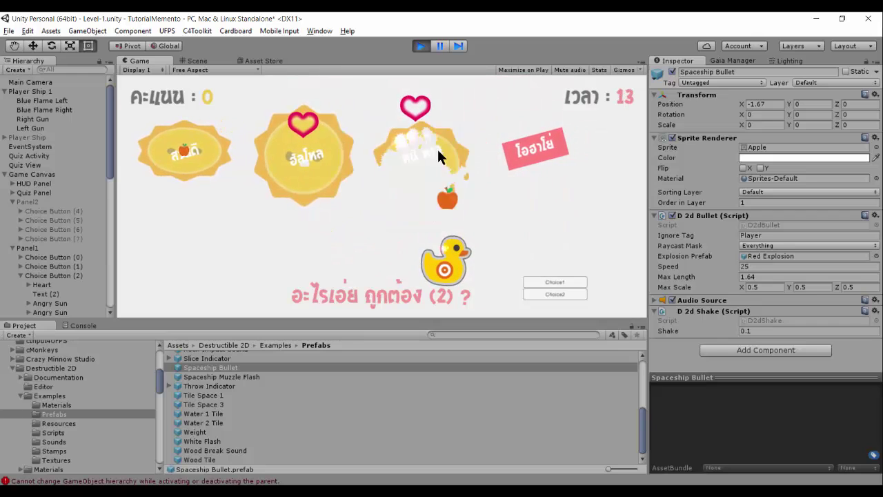
left_click(471, 146)
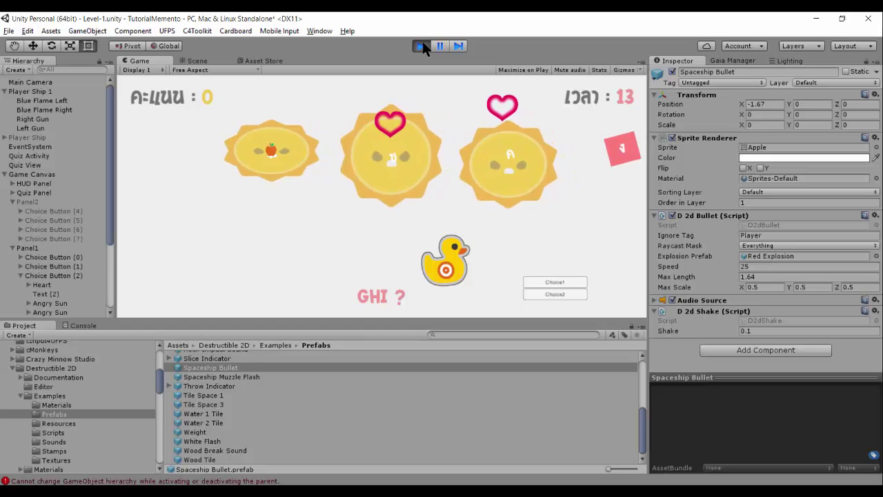
left_click(422, 41)
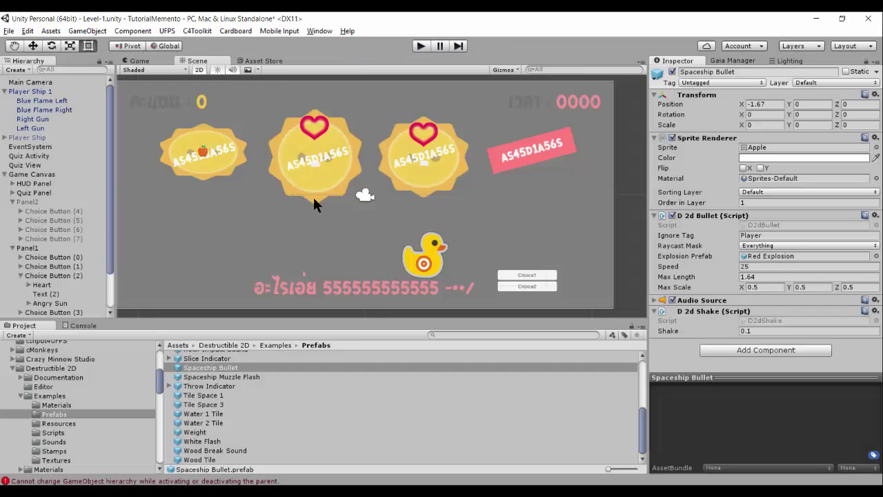
Inspect Player Ship 1 and Blue Flame Right, then search the Project for 'red expl'
scroll(107, 204, "down", 3)
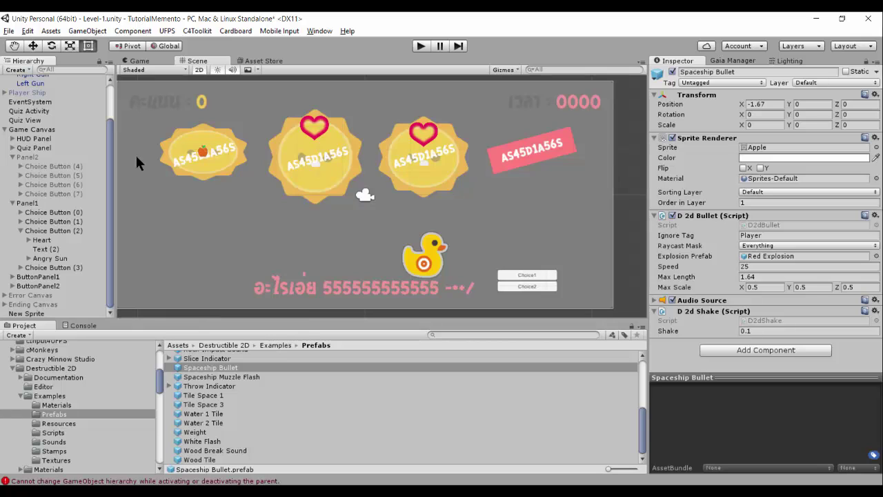
scroll(73, 126, "up", 3)
left_click(32, 92)
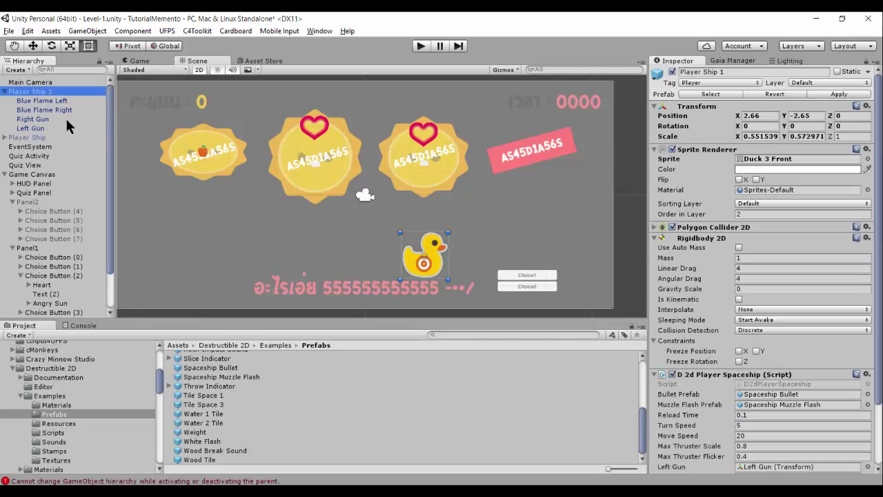
scroll(704, 305, "down", 3)
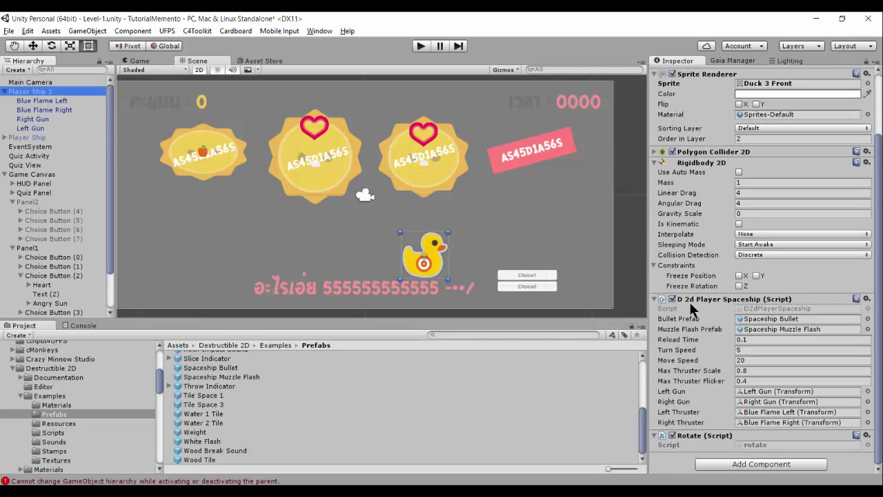
scroll(692, 304, "up", 3)
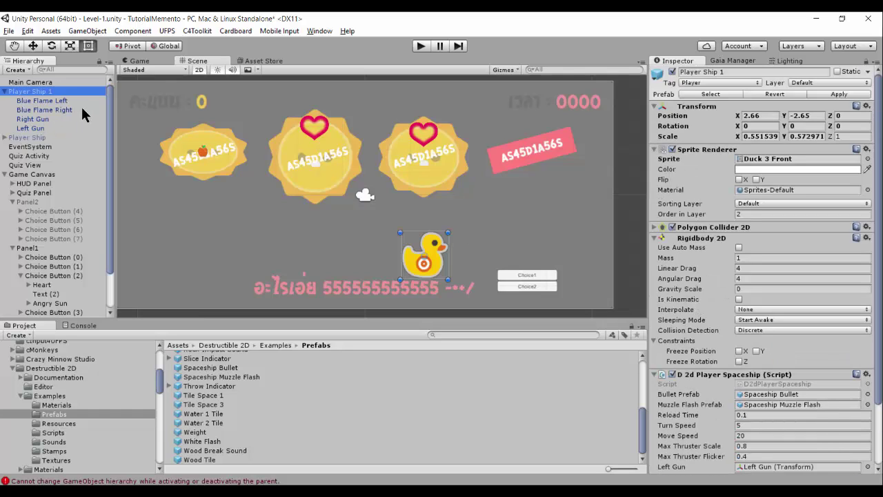
left_click(65, 109)
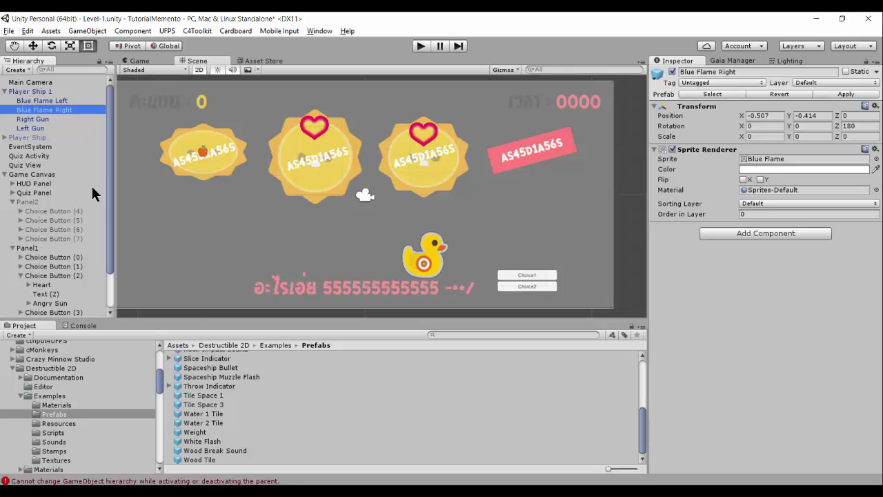
left_click(365, 271)
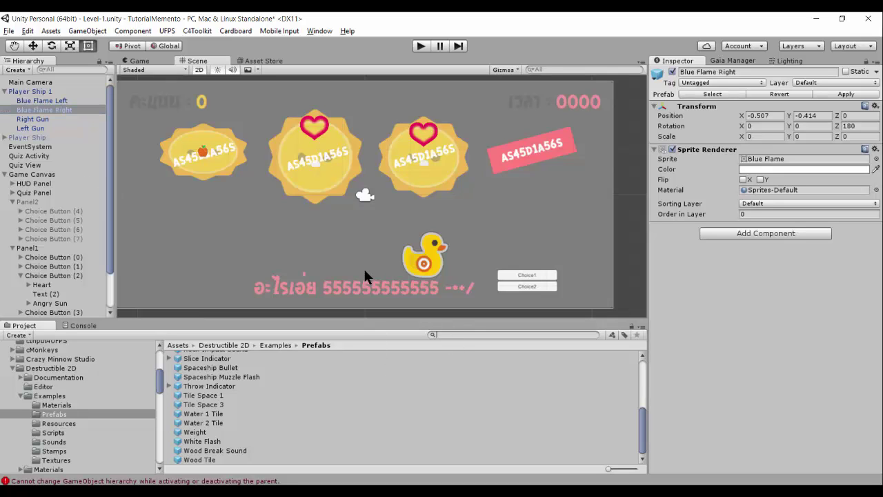
type("red")
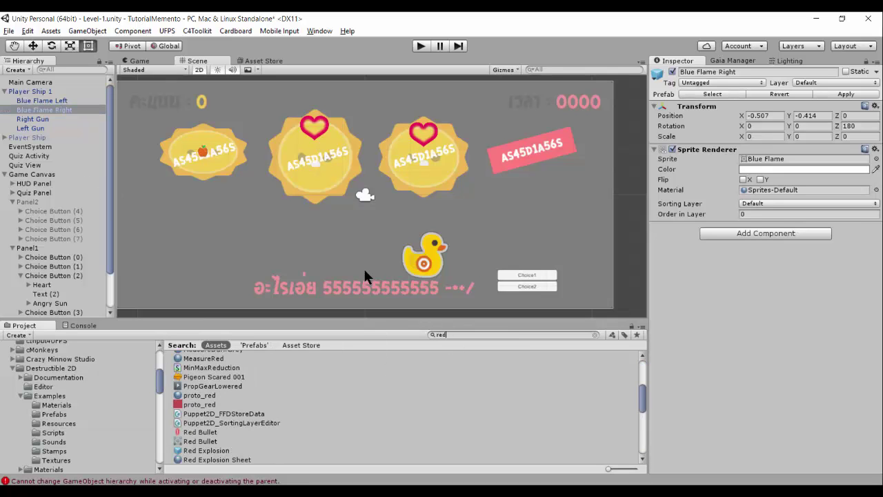
type(" ex")
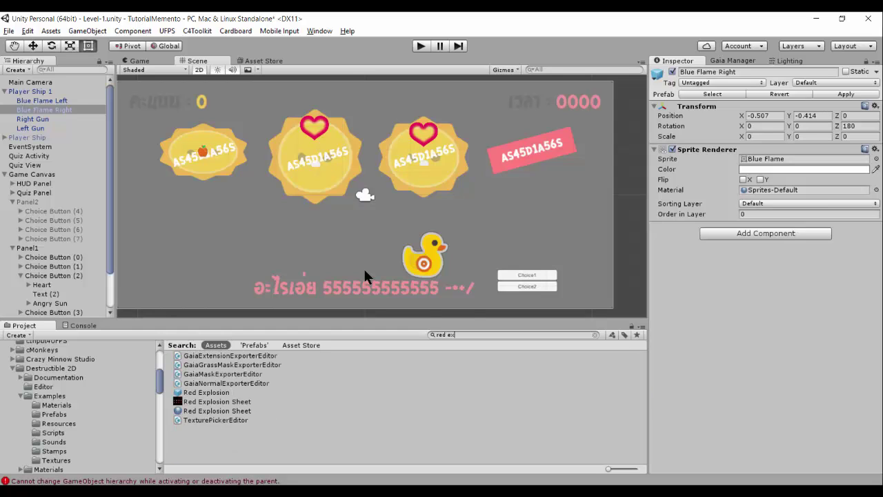
type("pl")
Select the Red Explosion prefab, then test-run the game, blasting the damaged third sun
left_click(199, 356)
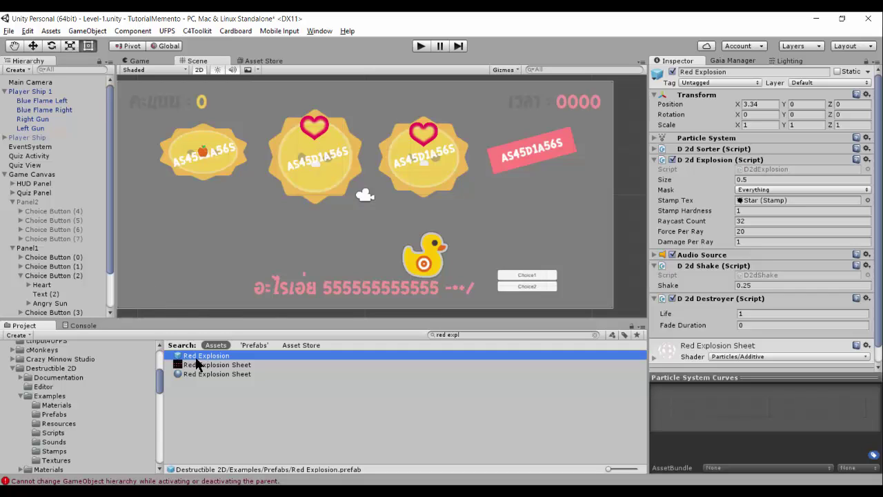
left_click(420, 46)
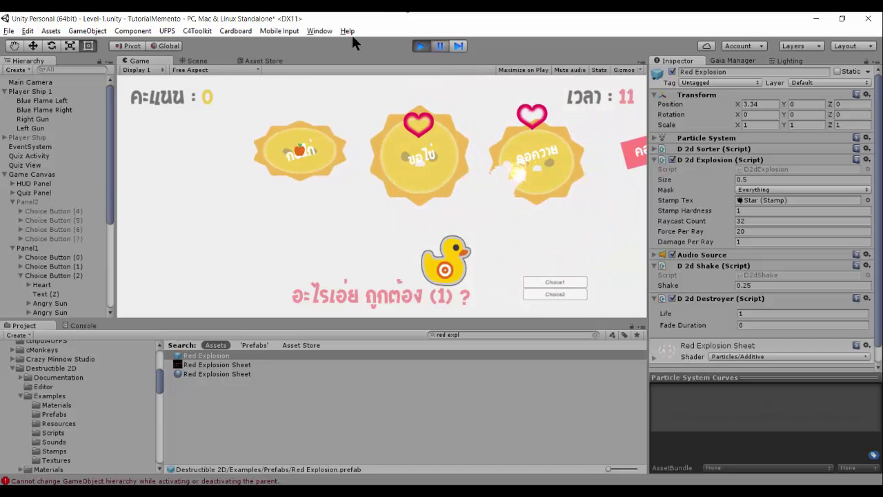
left_click_drag(107, 200, 104, 299)
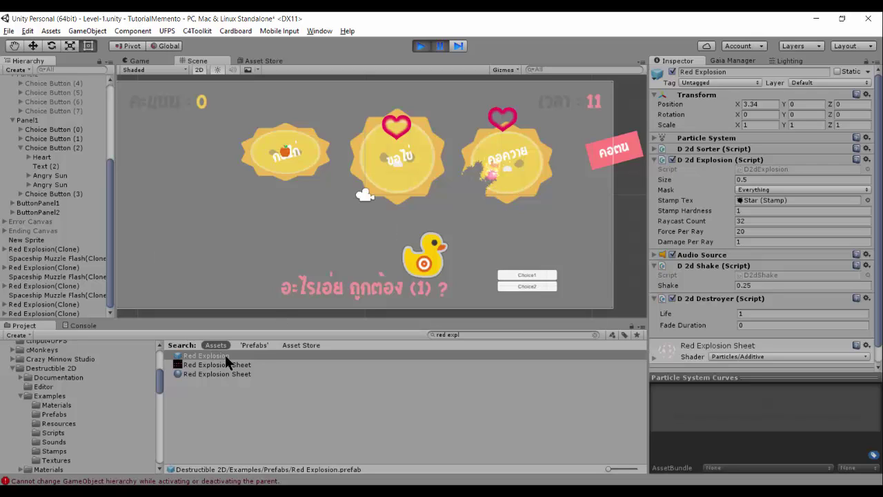
left_click(492, 176)
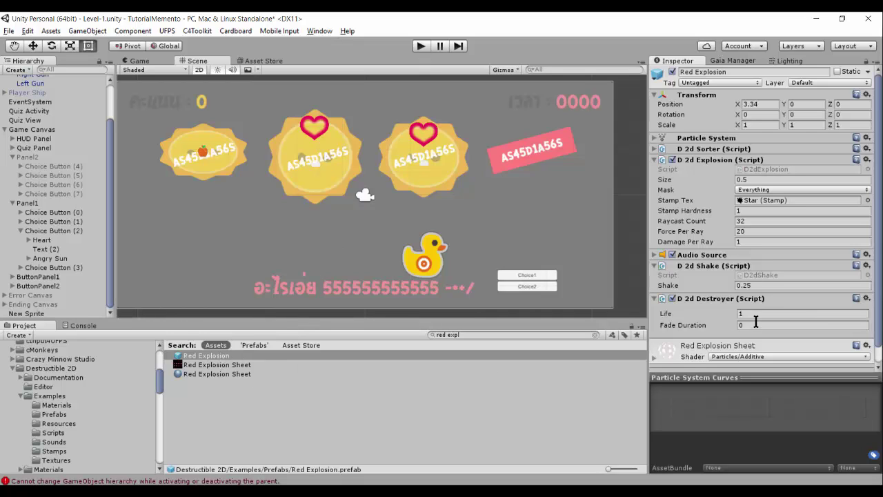
Raise the Red Explosion's D2d Explosion Size from 0.5 to 1 and start a test run
left_click(867, 200)
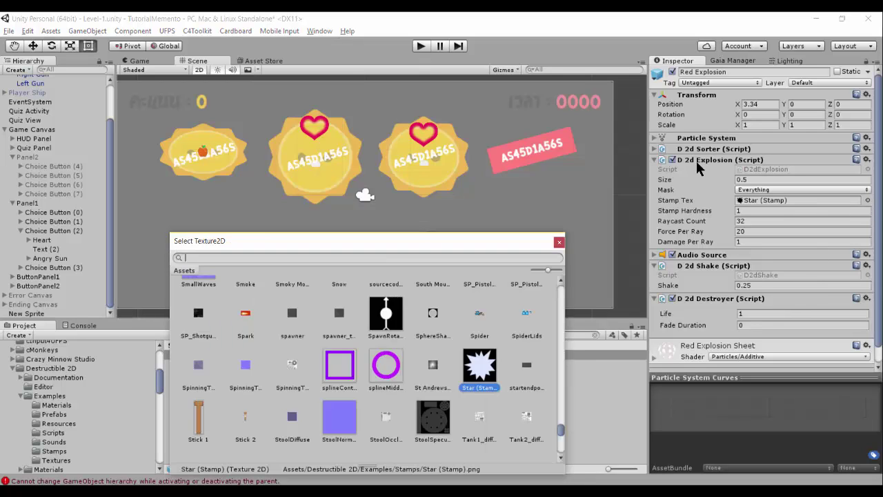
left_click(558, 242)
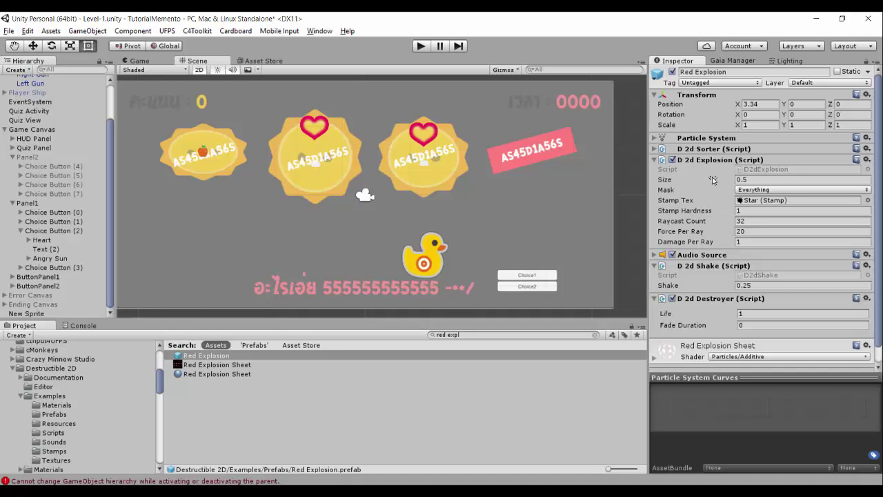
left_click(761, 180)
type("1")
left_click(420, 45)
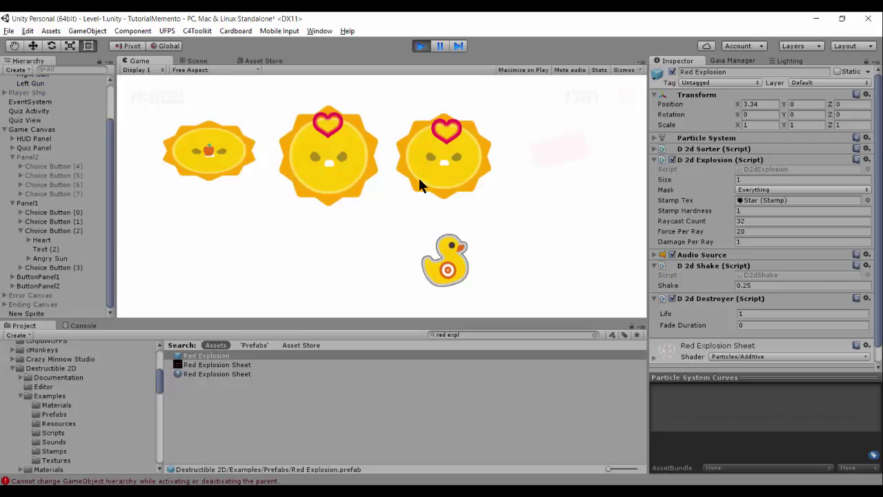
Blast several chunks out of the third sun answer with the larger explosions
left_click(461, 172)
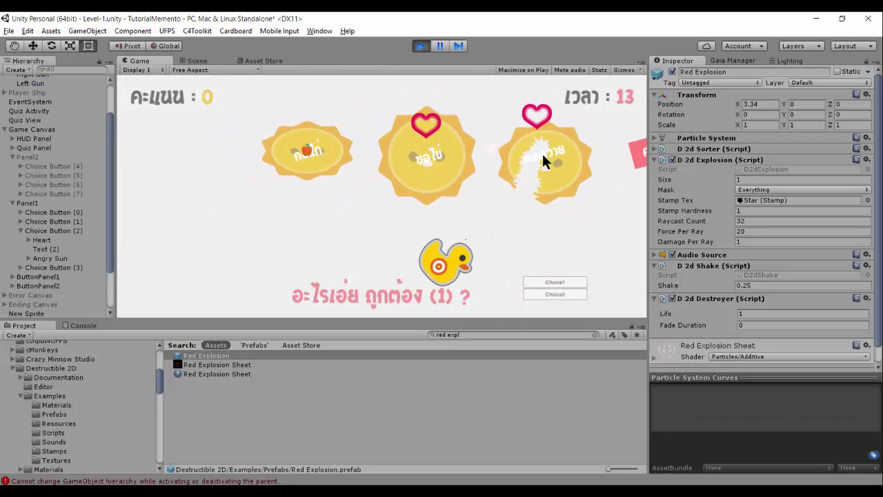
left_click(556, 152)
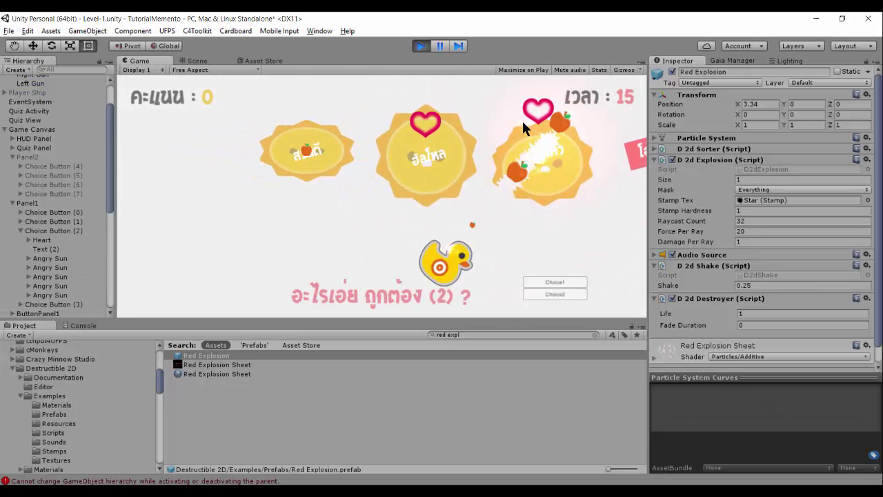
left_click(519, 109)
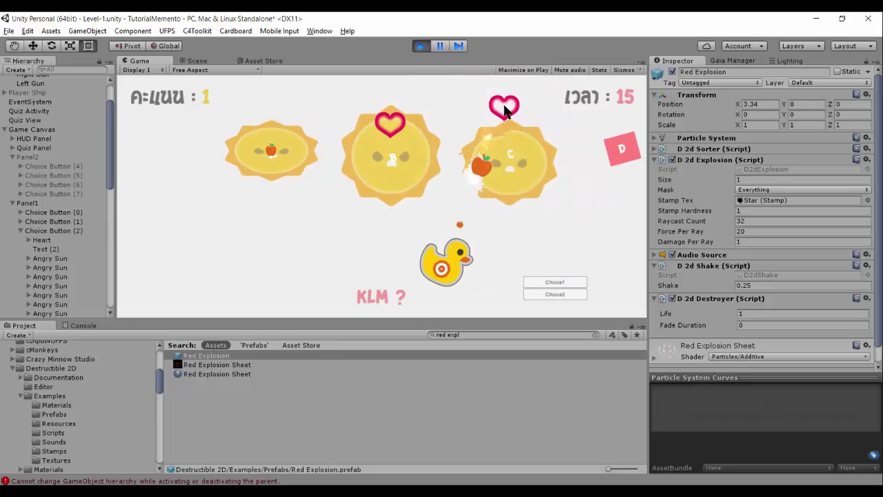
left_click(542, 142)
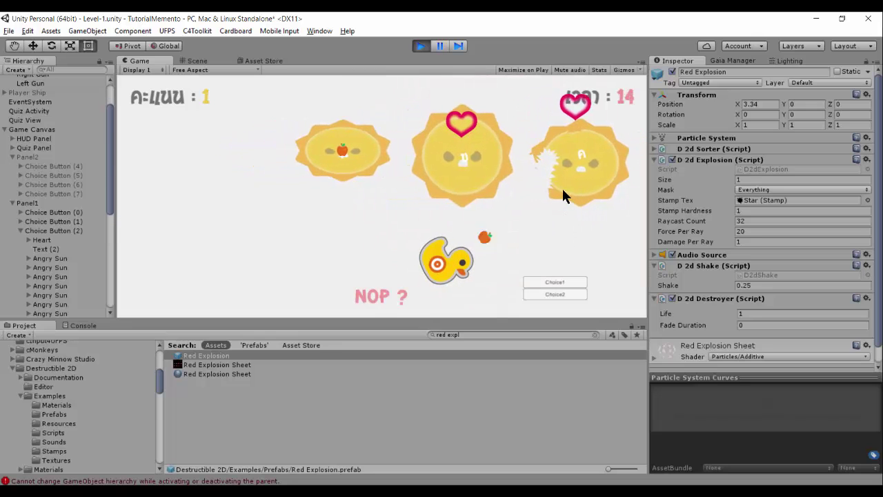
left_click(569, 183)
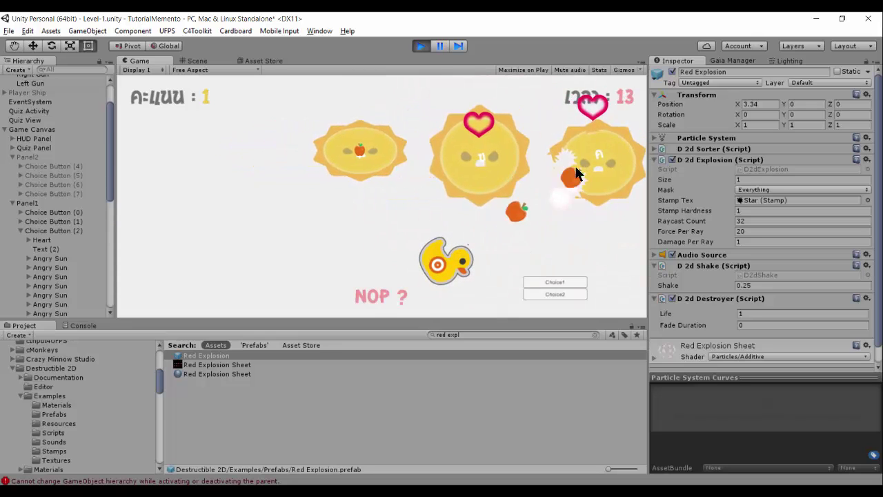
Keep firing at the right-hand sun, carving out more pieces
left_click(585, 127)
left_click(541, 113)
left_click(501, 162)
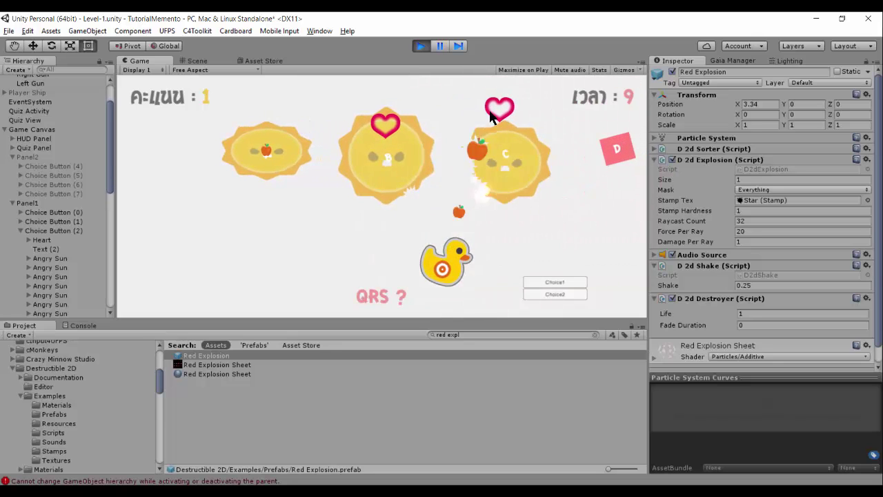
left_click(508, 103)
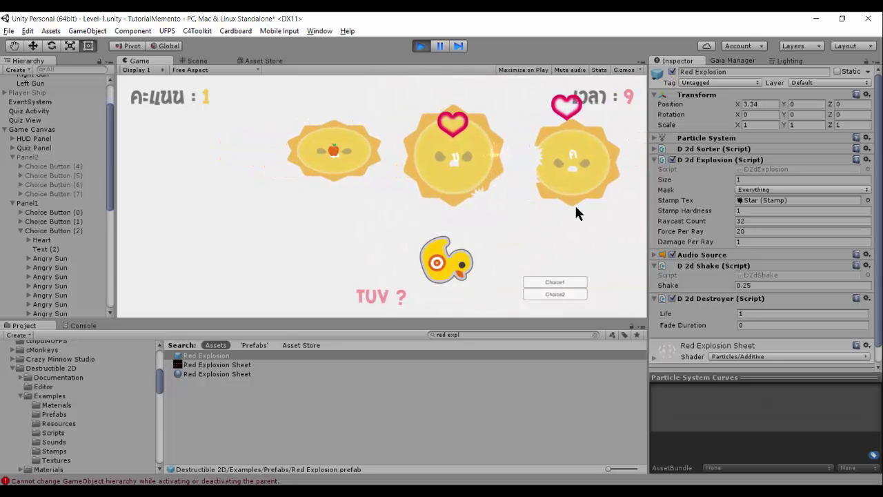
left_click(594, 143)
Shoot the middle and left suns until the 2-point end screen appears, then stop Play mode
left_click(490, 140)
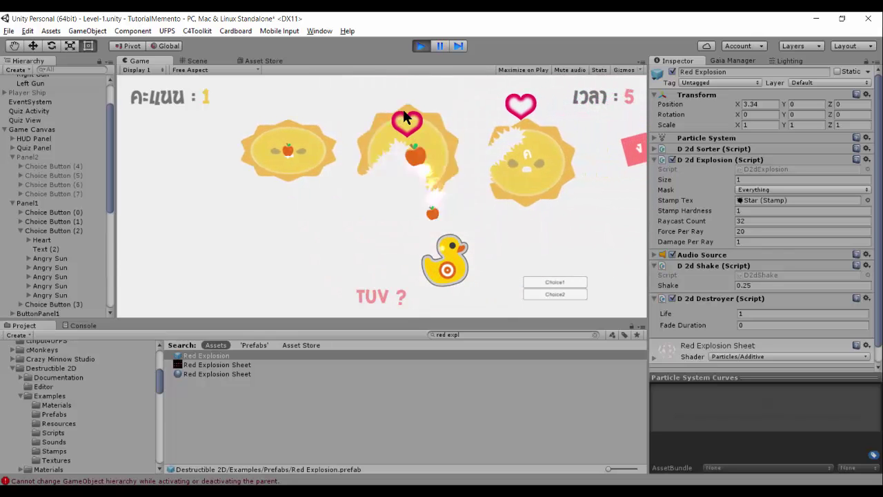
left_click(402, 107)
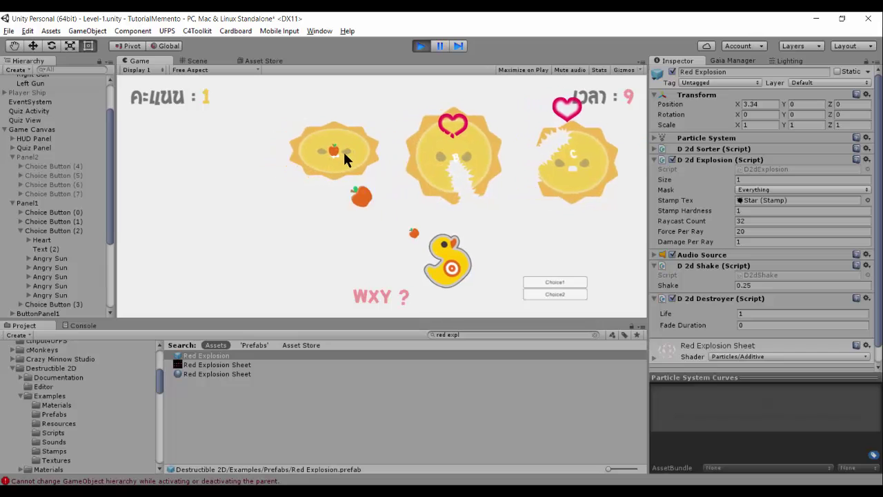
left_click(345, 158)
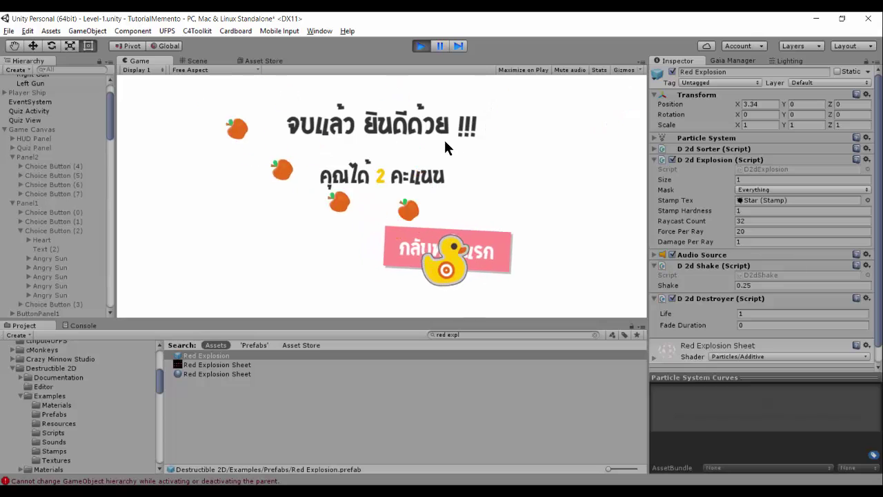
left_click(421, 46)
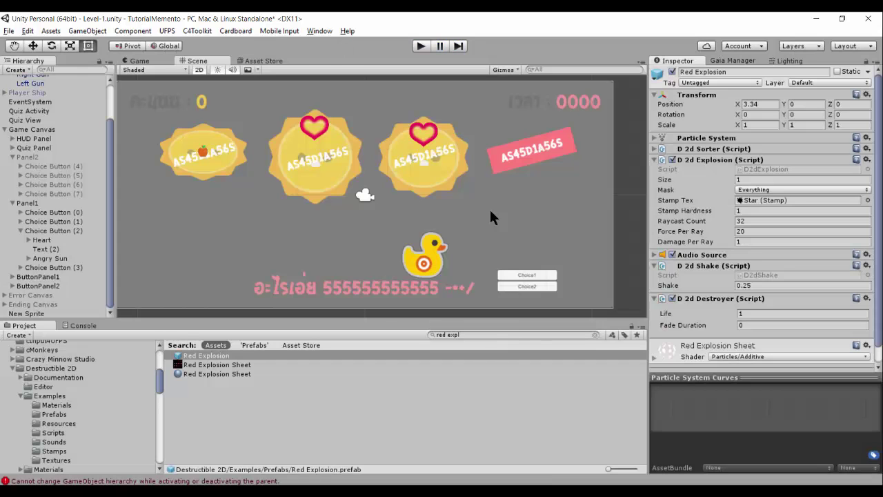